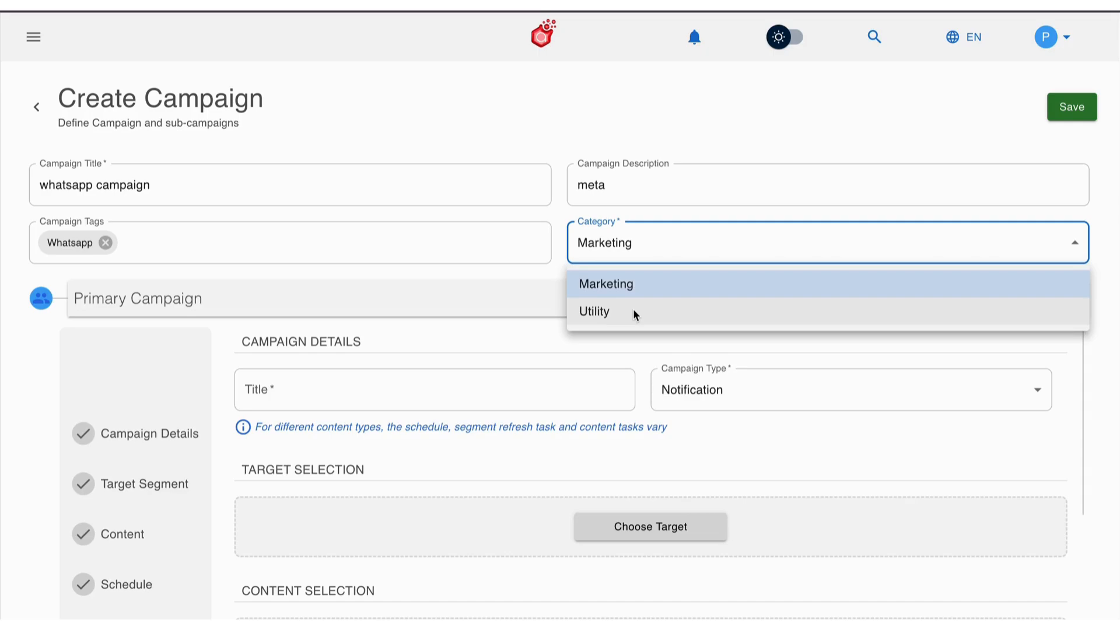
Title the primary campaign "campaign" and keep its campaign type set to Notification.
left_click(520, 368)
scroll(520, 368, "down", 2)
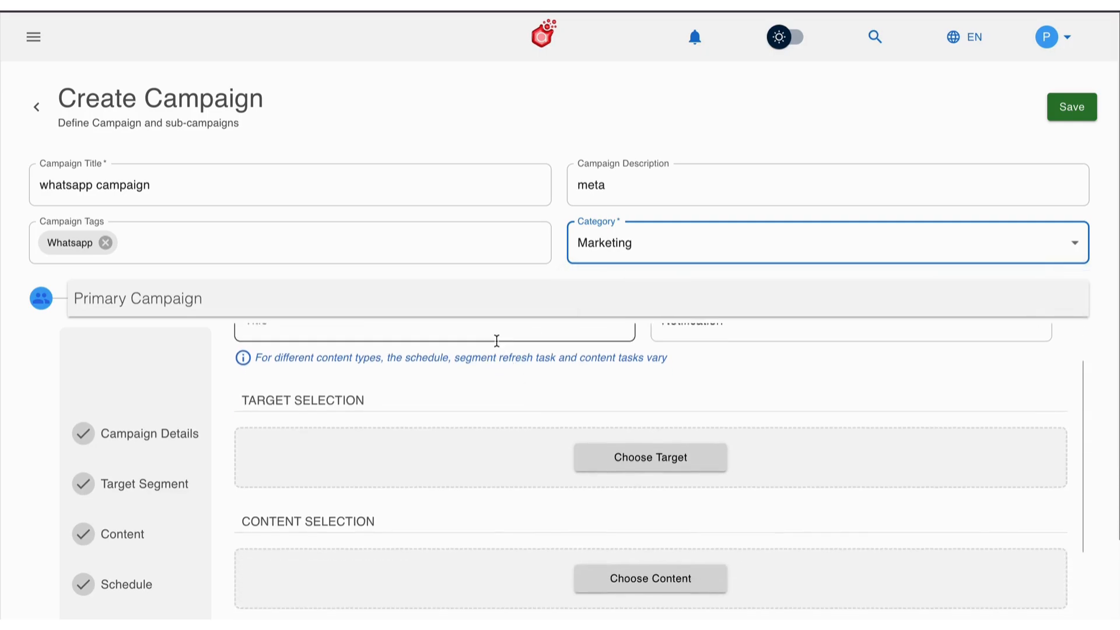
scroll(496, 340, "up", 1)
left_click(487, 375)
type("campaign")
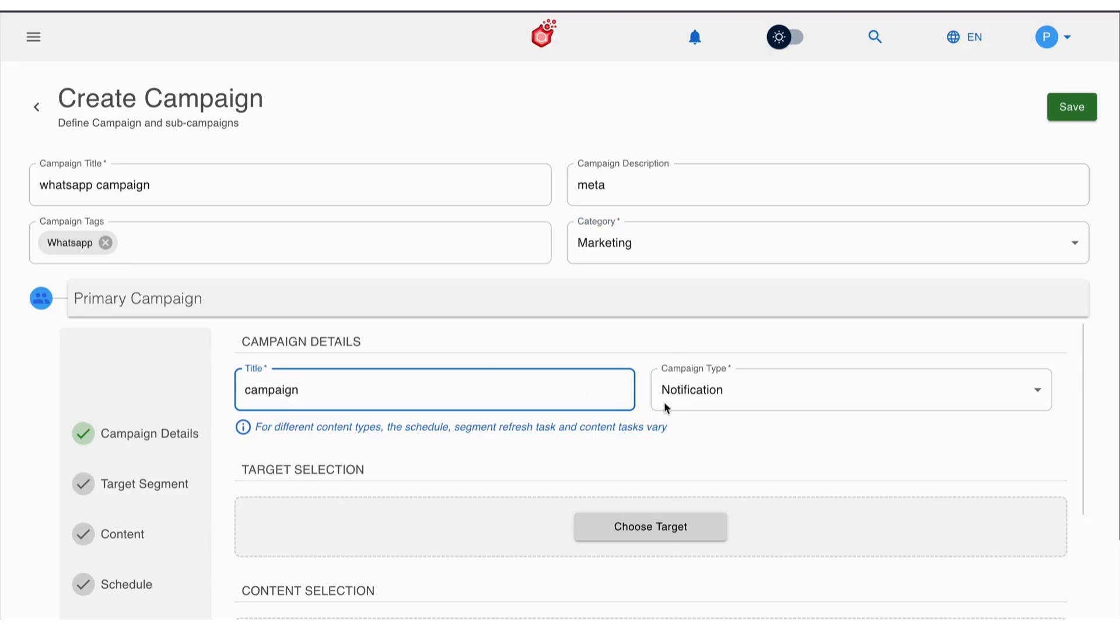
left_click(777, 395)
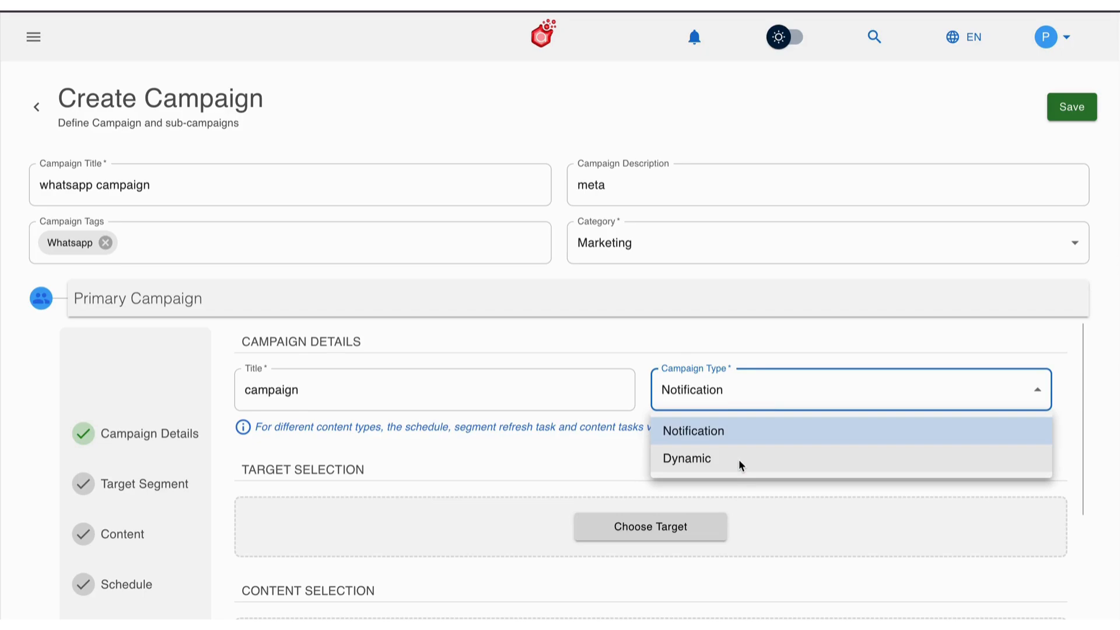
left_click(497, 485)
Review the task and cohort options available for the campaign's target selection, leaving the target unset.
scroll(531, 475, "down", 1)
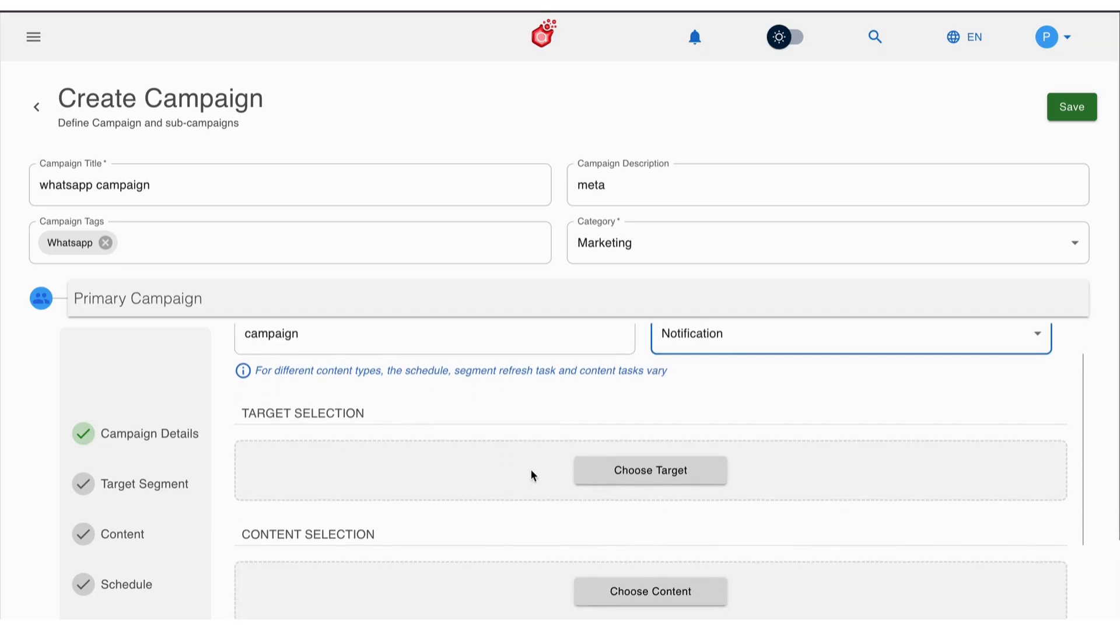
left_click(577, 467)
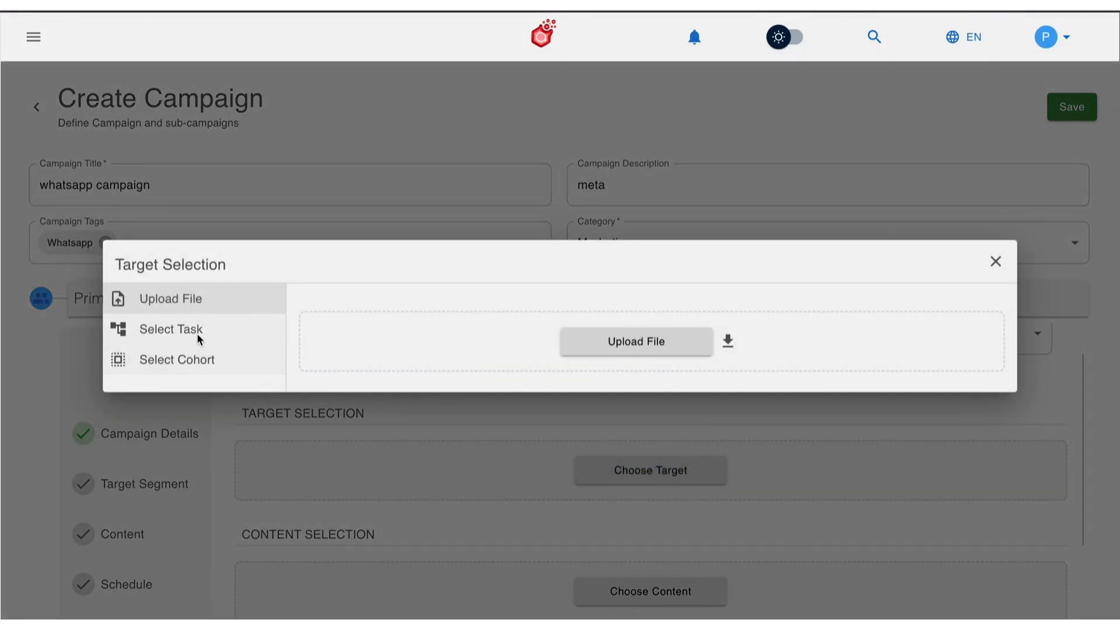
left_click(196, 321)
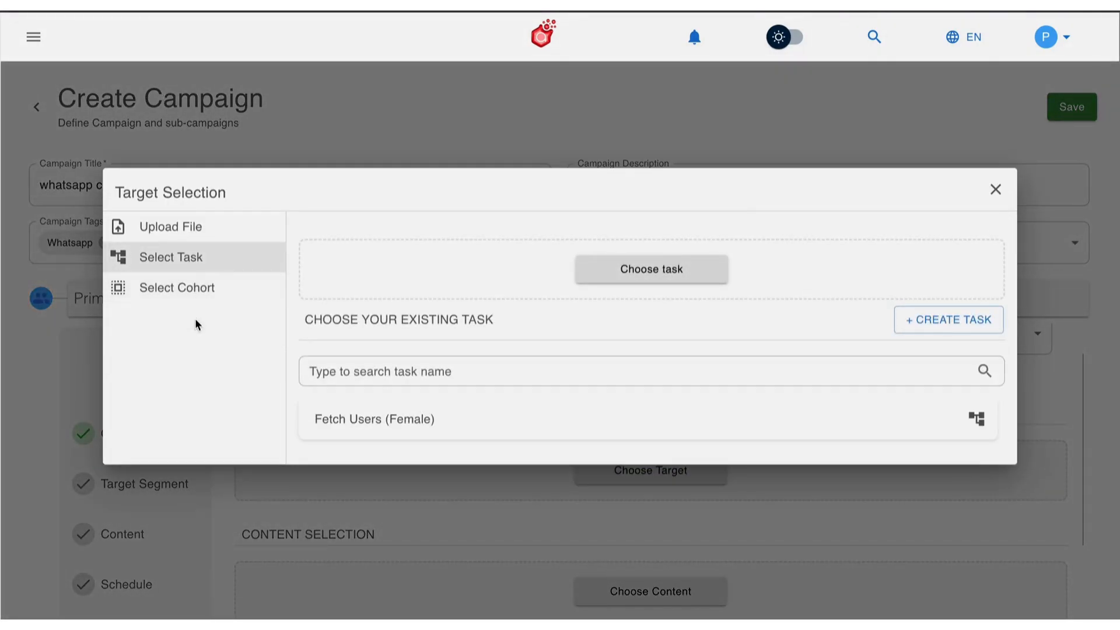
left_click(198, 294)
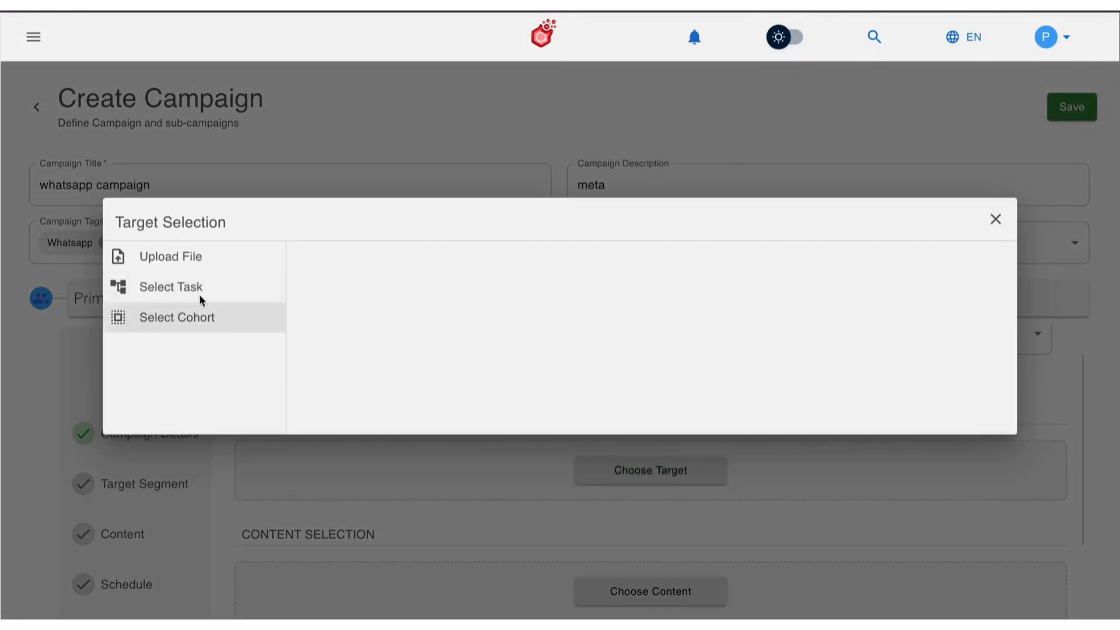
scroll(395, 371, "down", 2)
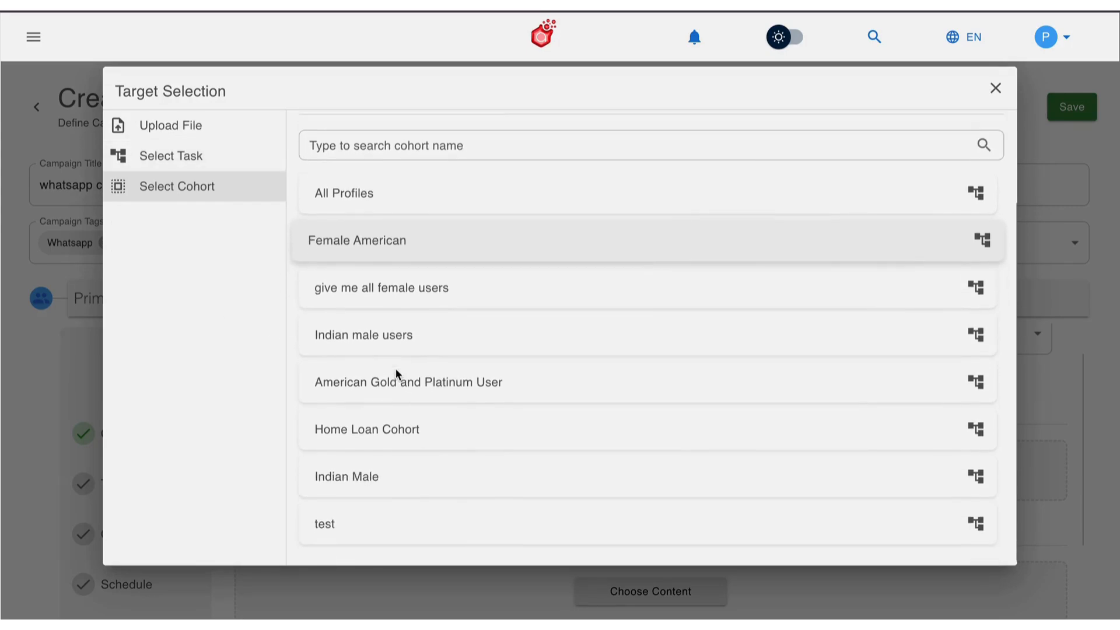
scroll(397, 373, "up", 2)
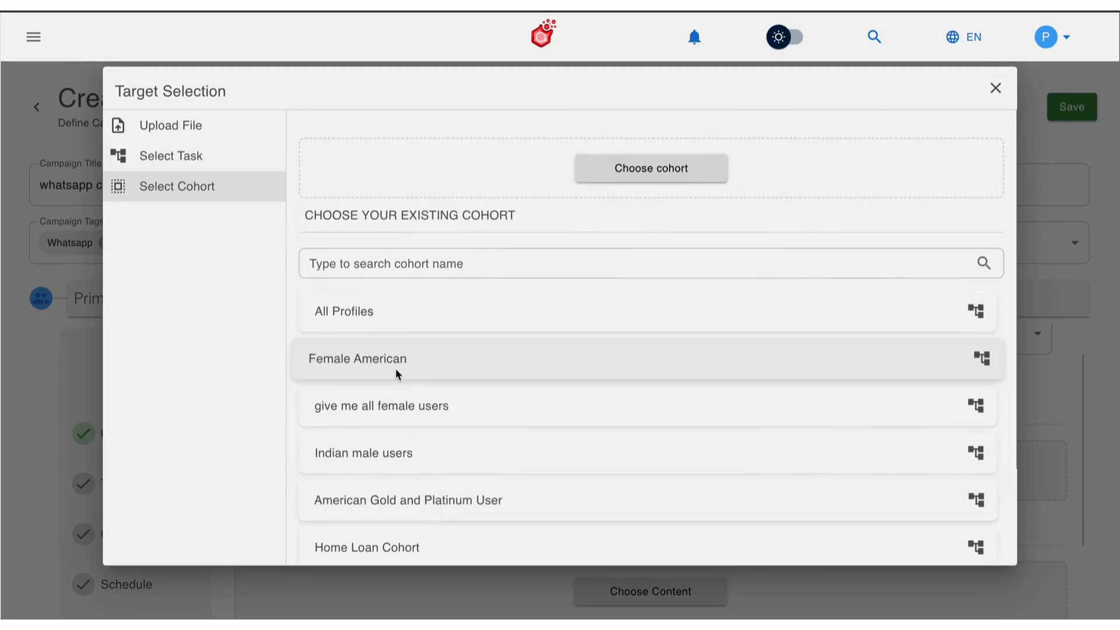
left_click(995, 88)
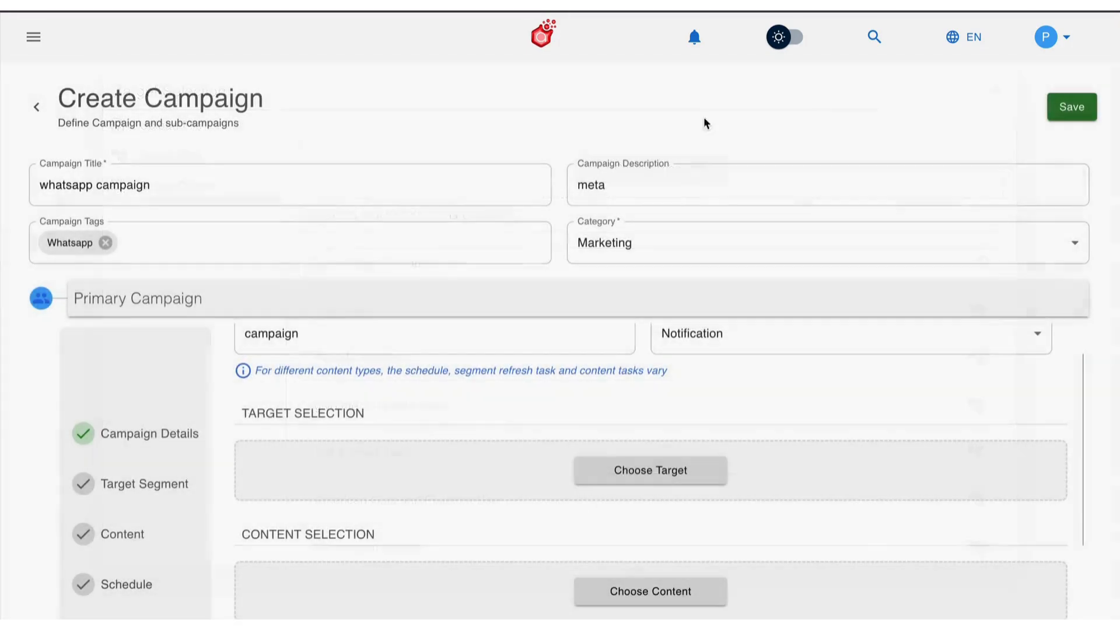
Go to cohort management and look through the list of existing cohorts.
left_click(32, 45)
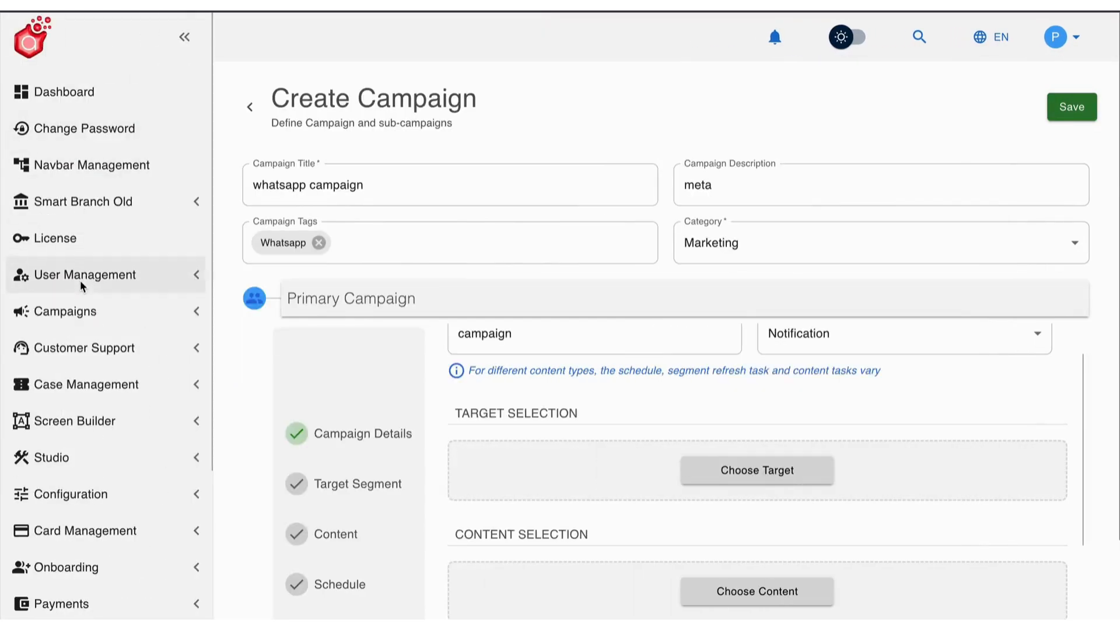
left_click(97, 309)
left_click(81, 387)
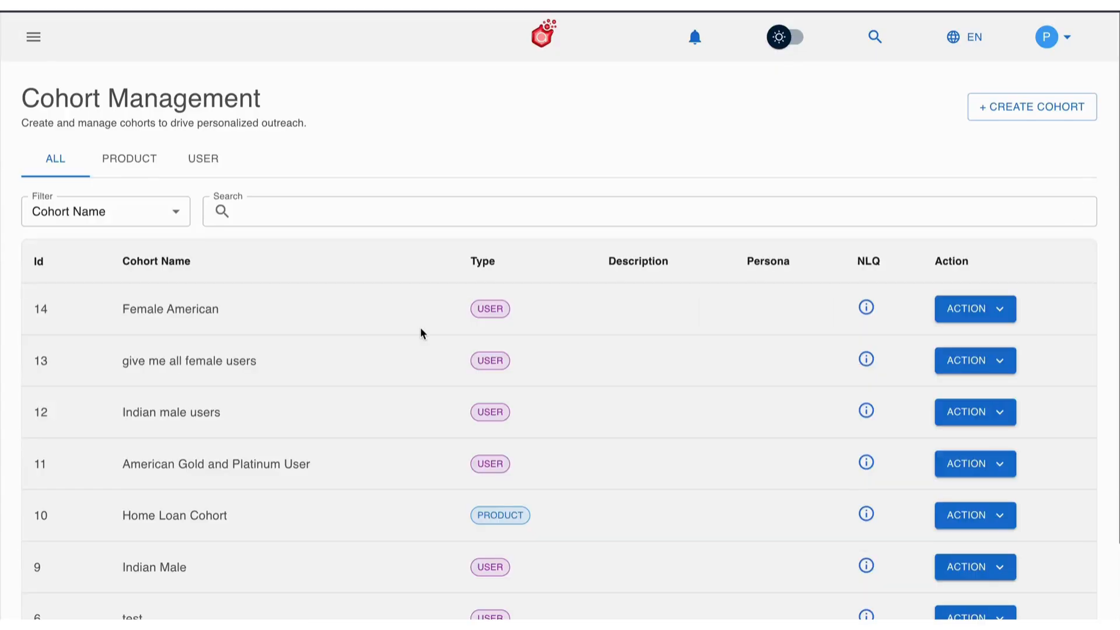
scroll(421, 329, "down", 2)
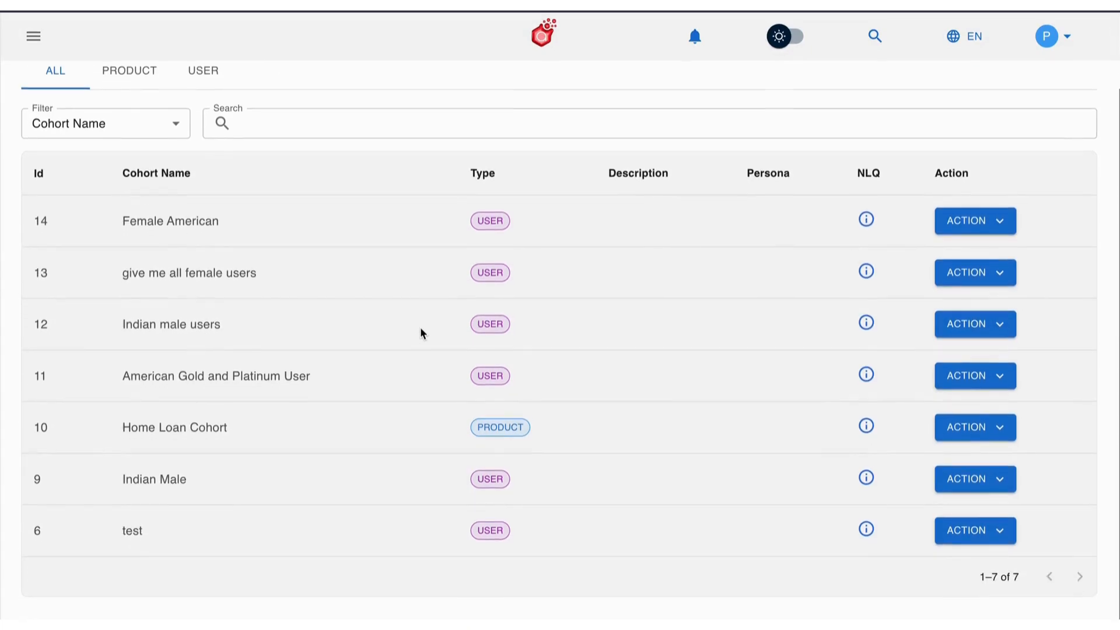
scroll(420, 329, "up", 2)
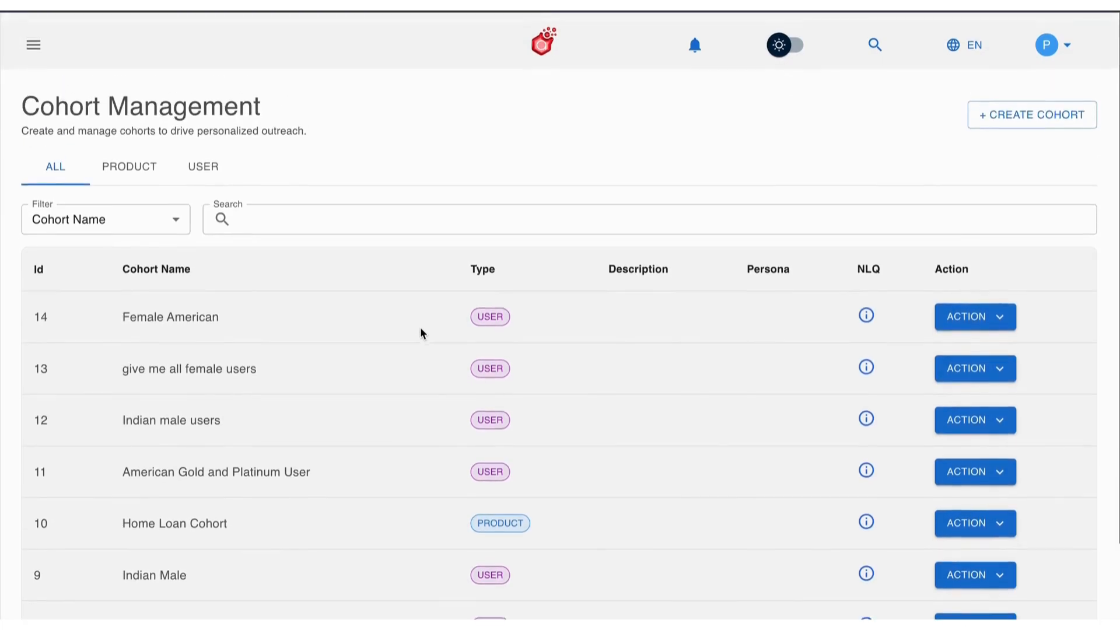
Start a new cohort named "all female users" and set it to use a natural language query.
left_click(1024, 110)
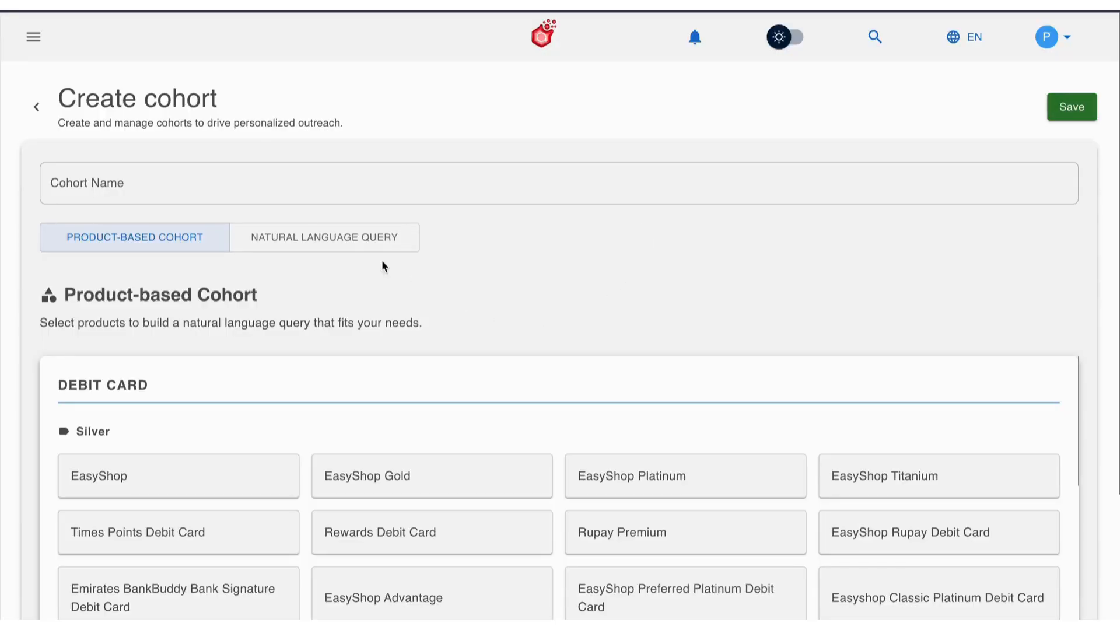
left_click(302, 196)
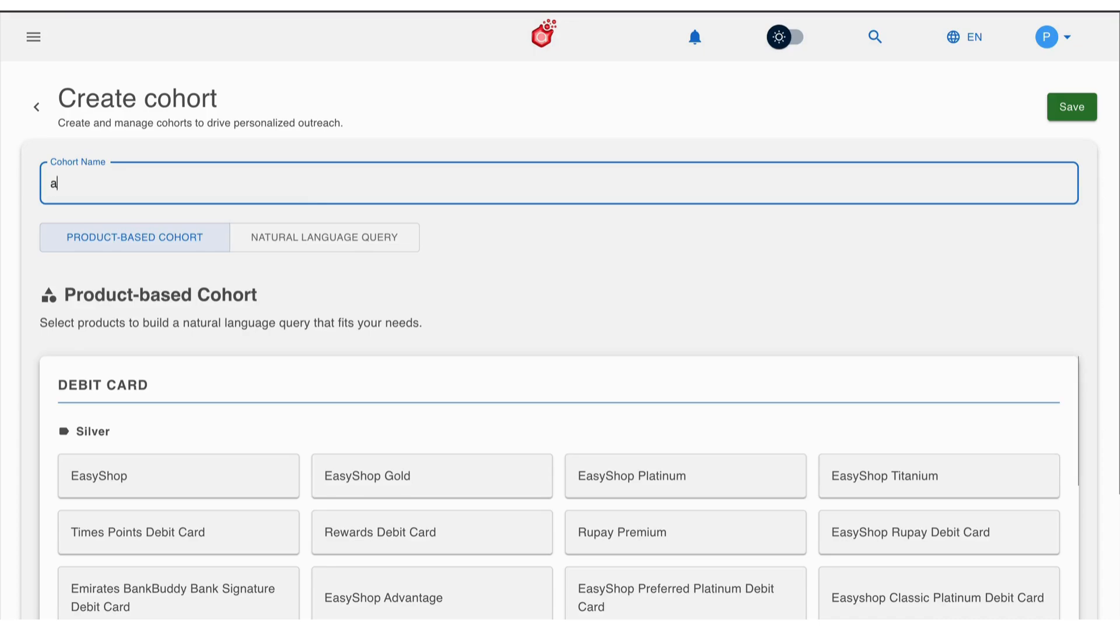
type("all femaile users")
left_click(341, 248)
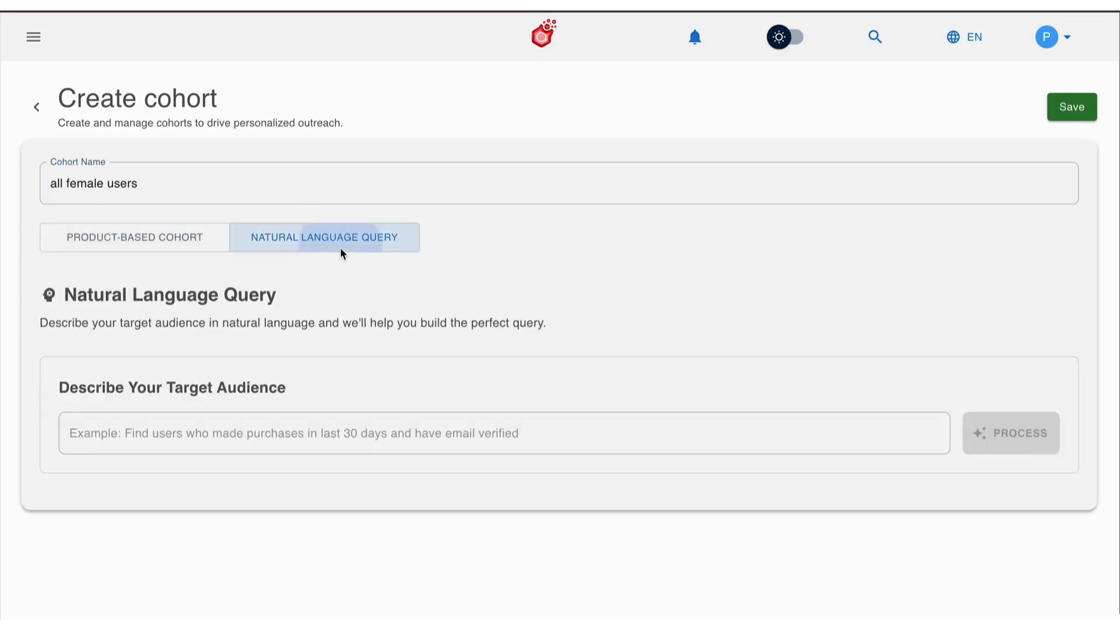
Describe the target audience as "find all female users" and process the query.
left_click(243, 431)
type("fina")
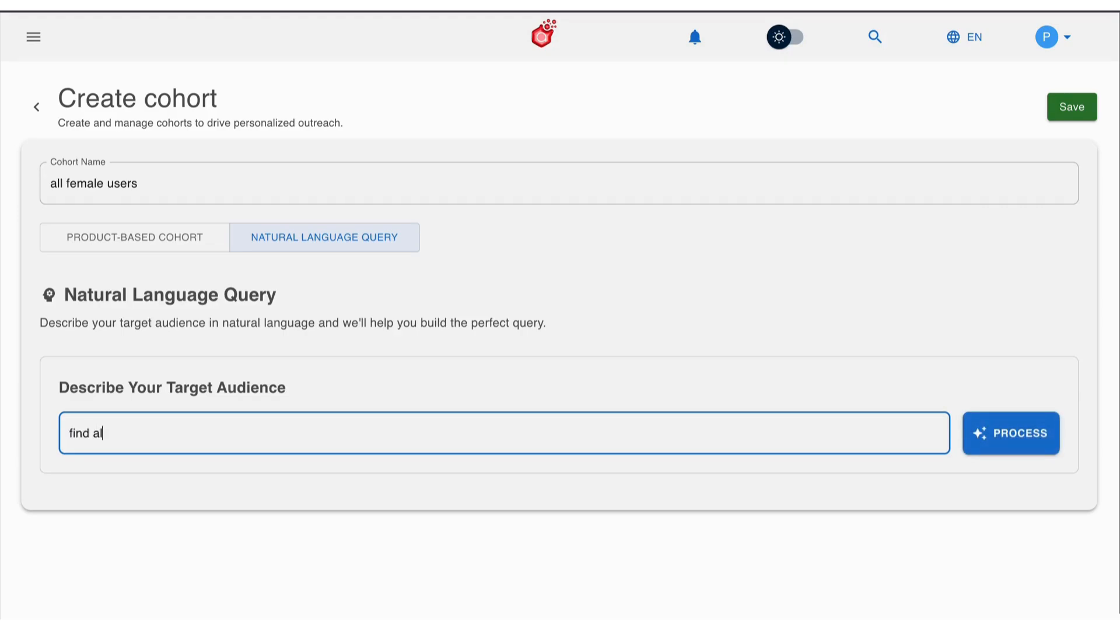
type(" all female users")
left_click(992, 436)
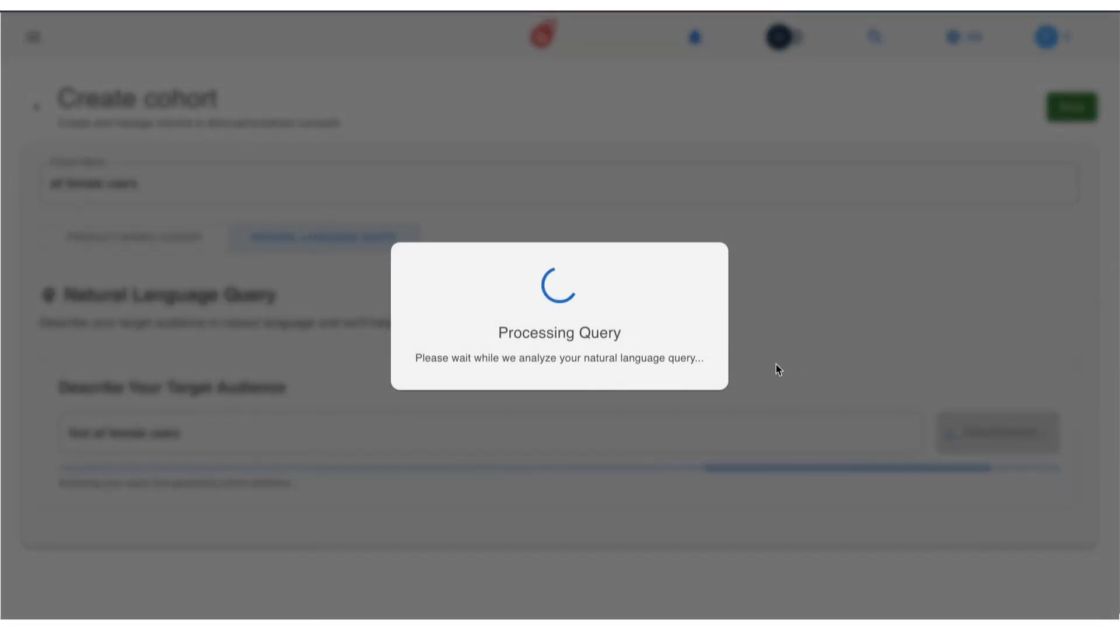
Review the query summary and cohort preview, and save the cohort.
scroll(775, 368, "down", 10)
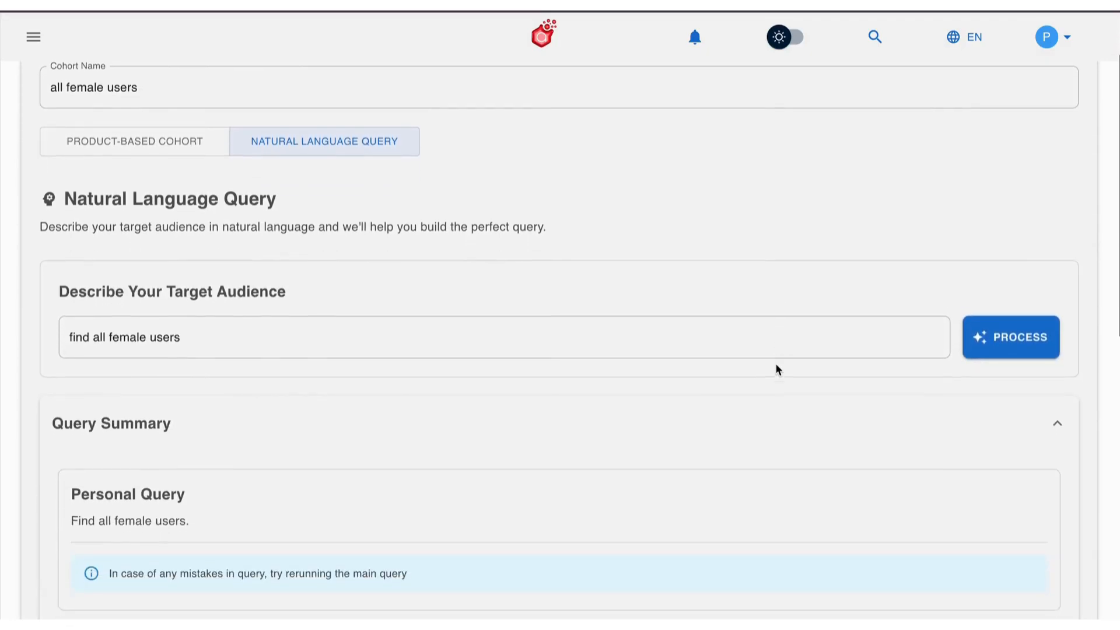
scroll(775, 363, "down", 5)
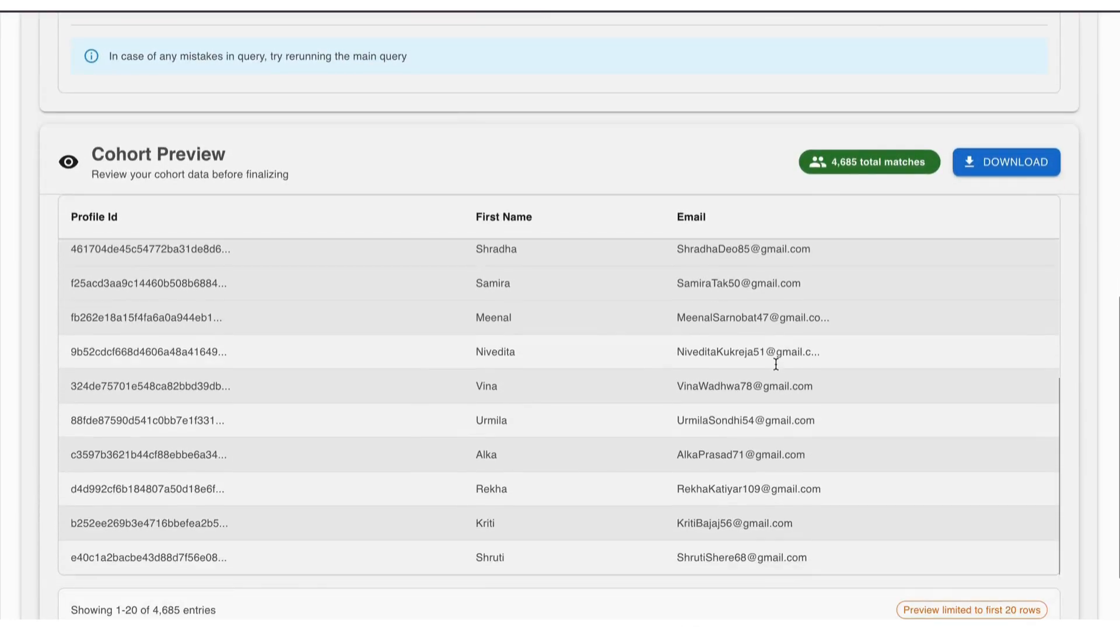
scroll(775, 363, "up", 6)
scroll(774, 363, "up", 10)
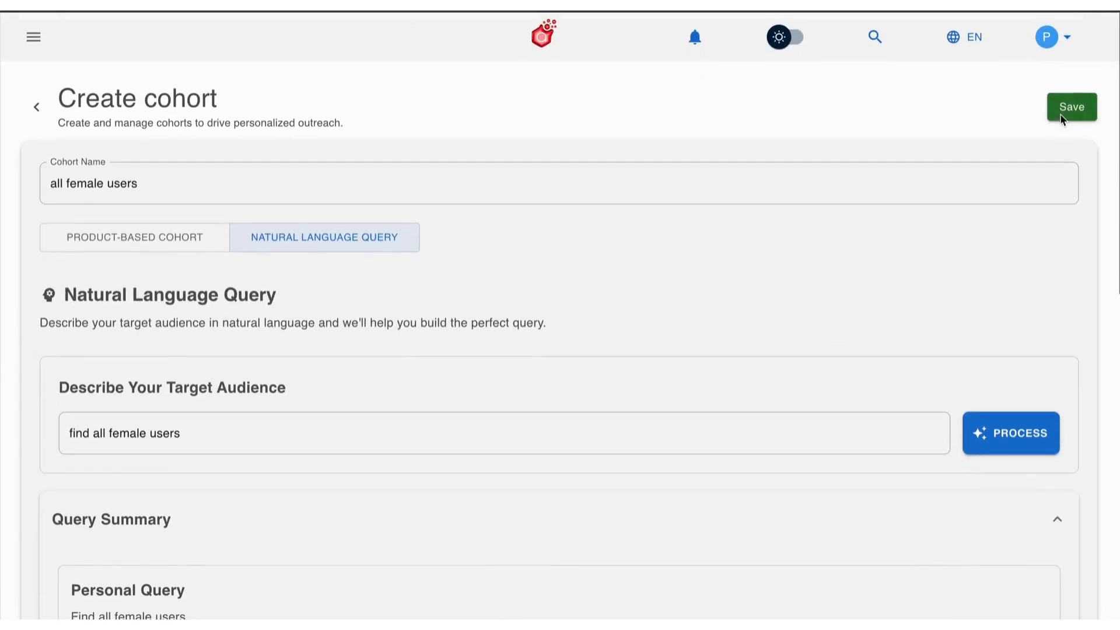
left_click(1064, 112)
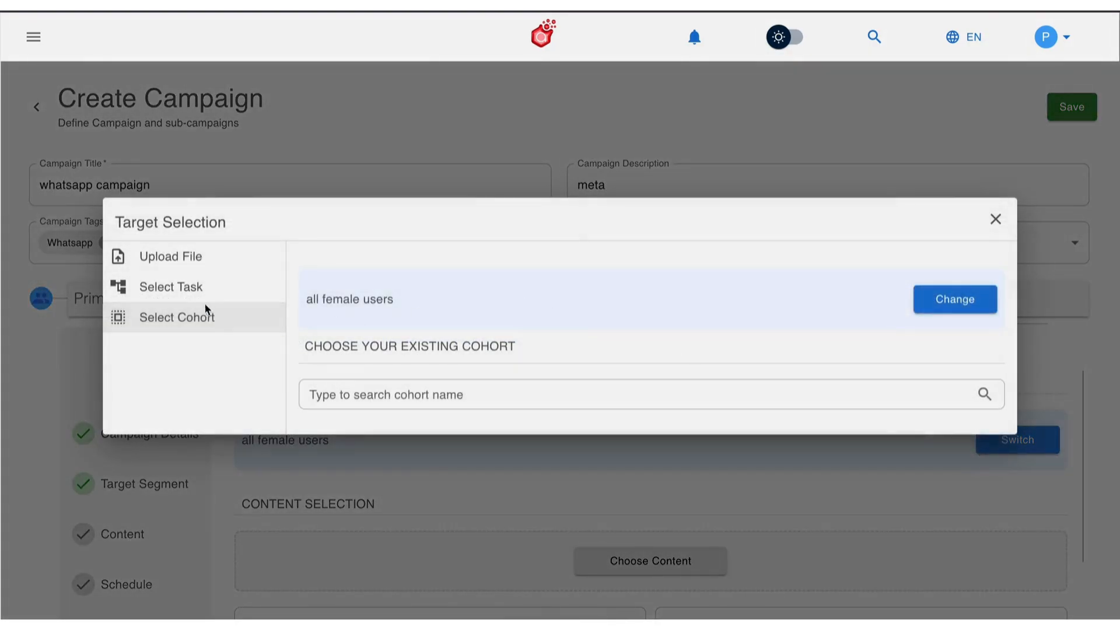
Choose the existing task "Fetch Users (Female)" as the campaign's target.
left_click(181, 300)
left_click(196, 155)
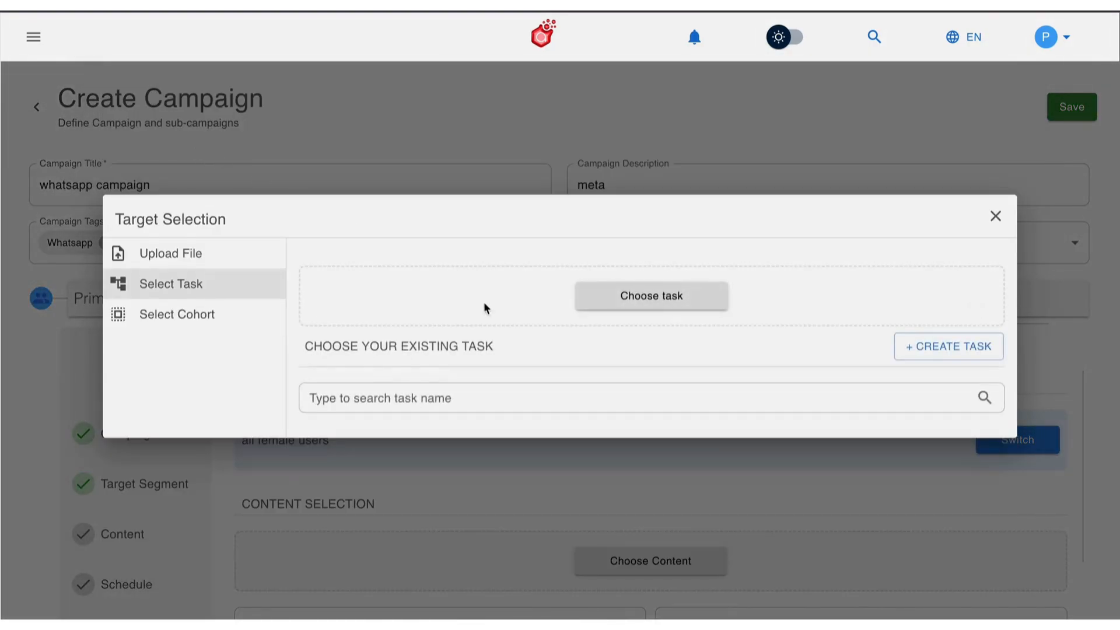
left_click(798, 420)
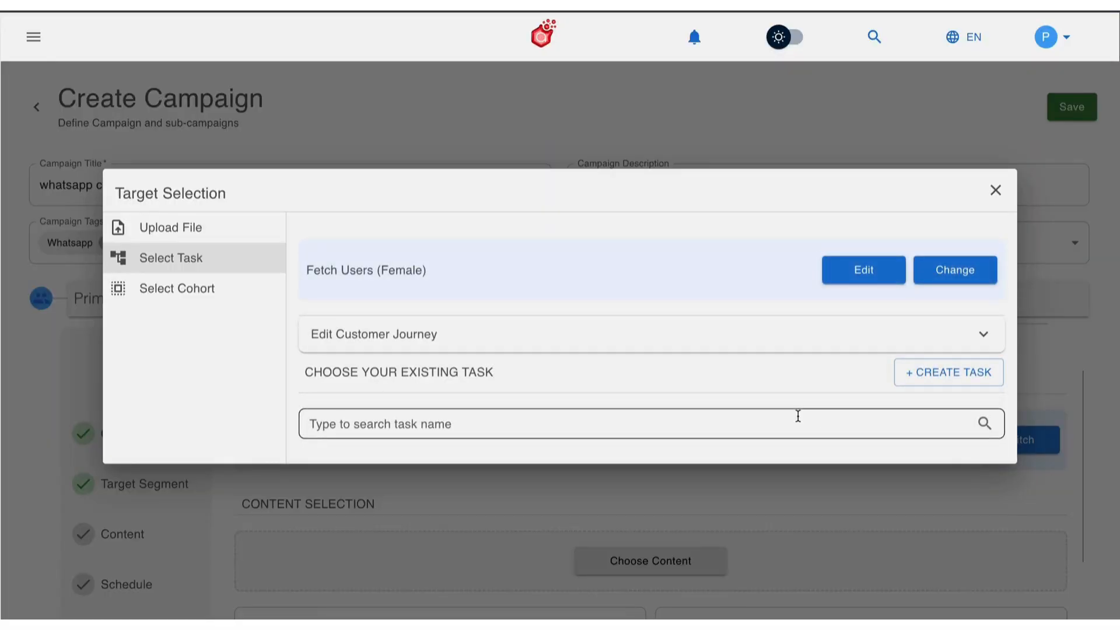
Open the Fetch Users (Female) task for editing and examine its customer journey flow.
left_click(862, 271)
scroll(690, 334, "down", 1)
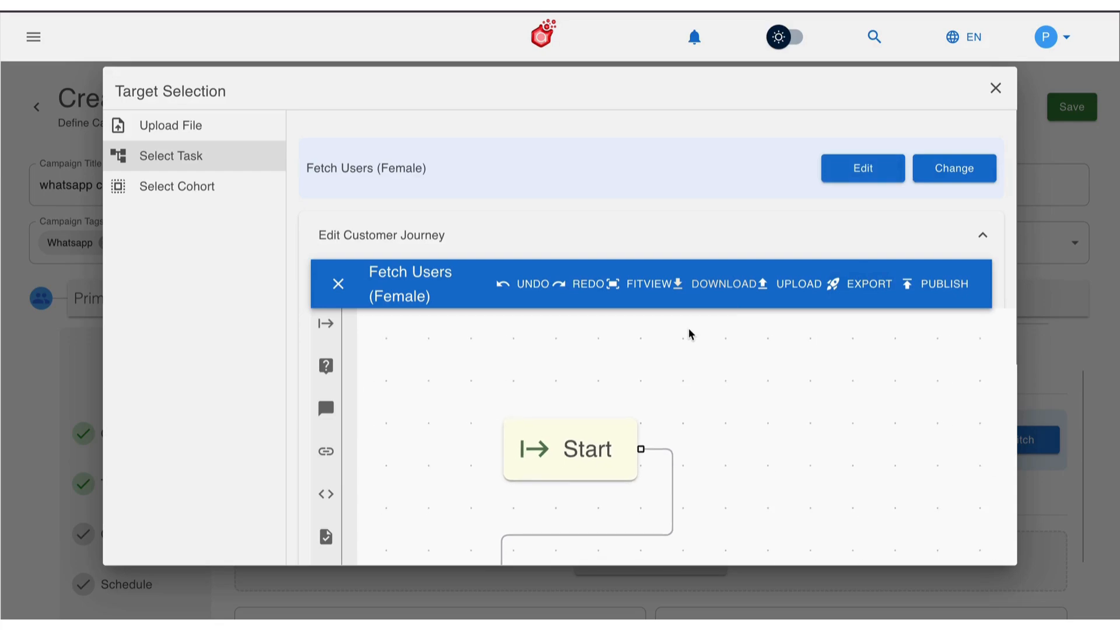
scroll(691, 334, "down", 4)
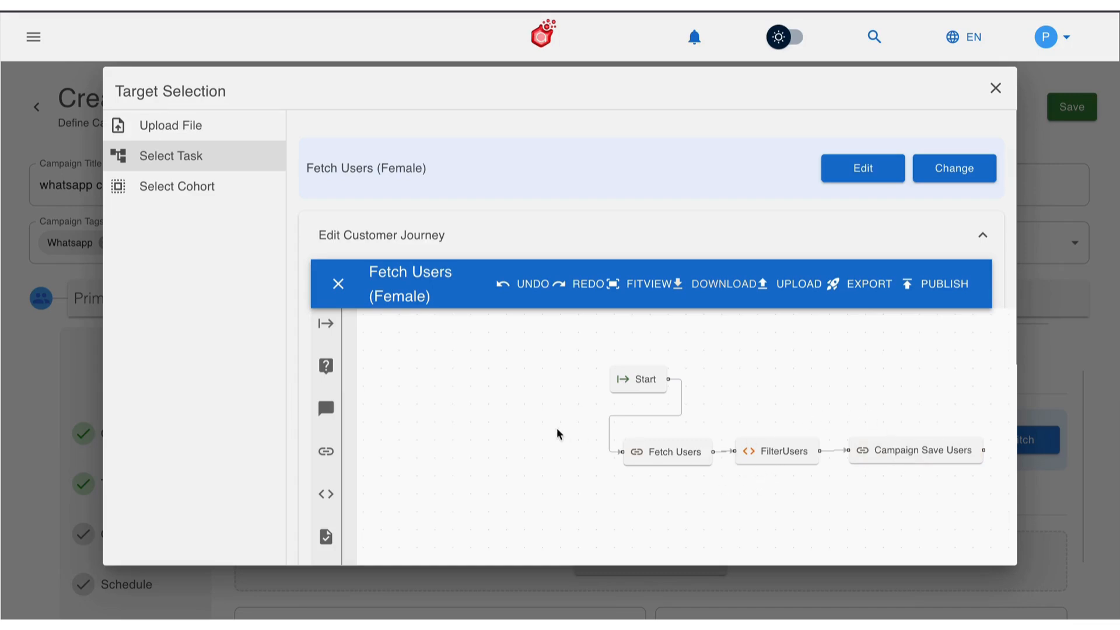
scroll(548, 432, "down", 1)
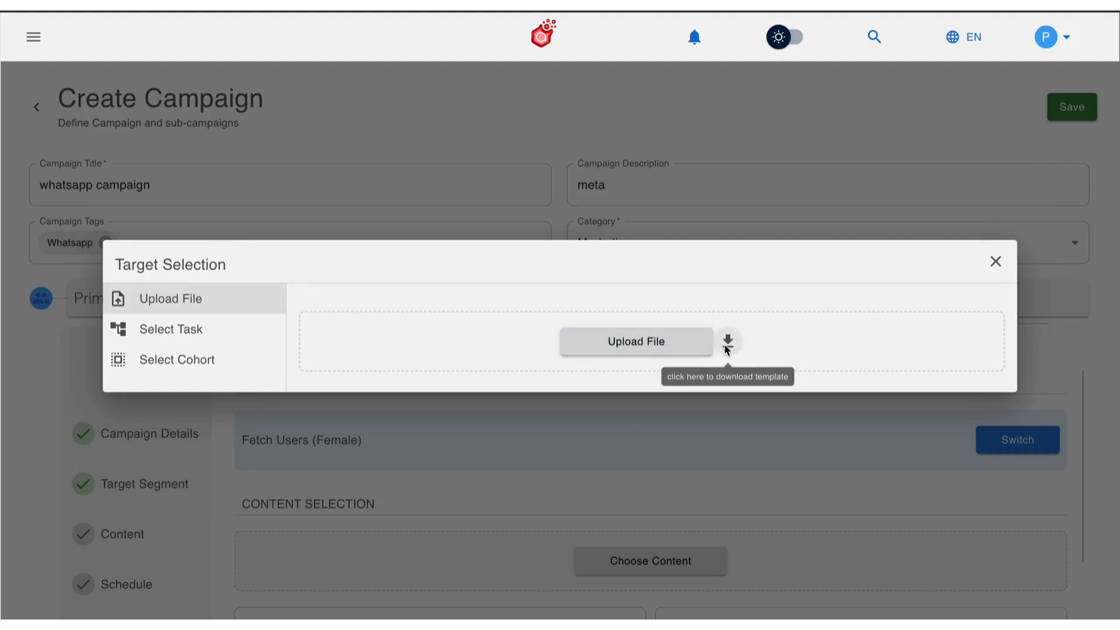
Download the target upload template and inspect its column headers in the spreadsheet.
left_click(727, 344)
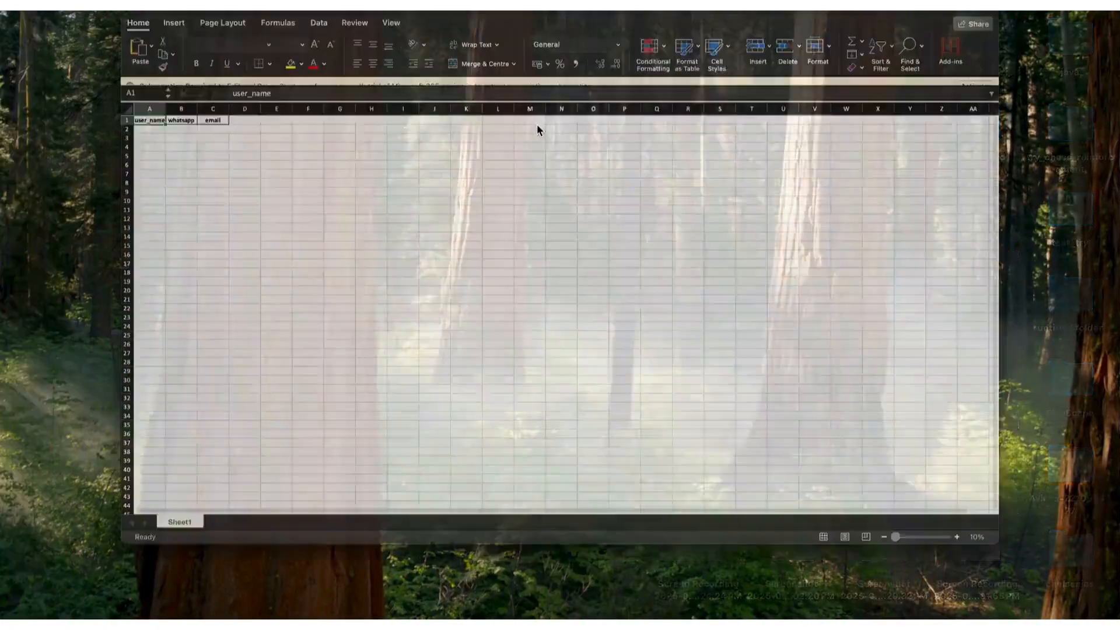
scroll(60, 113, "up", 5)
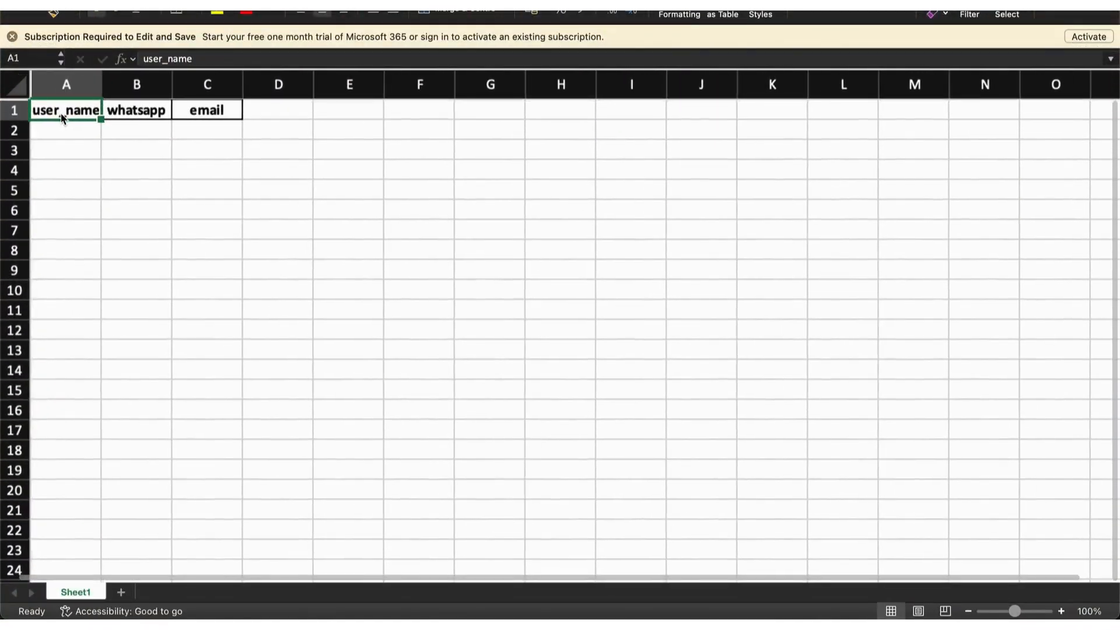
scroll(60, 114, "up", 2)
scroll(135, 214, "up", 1)
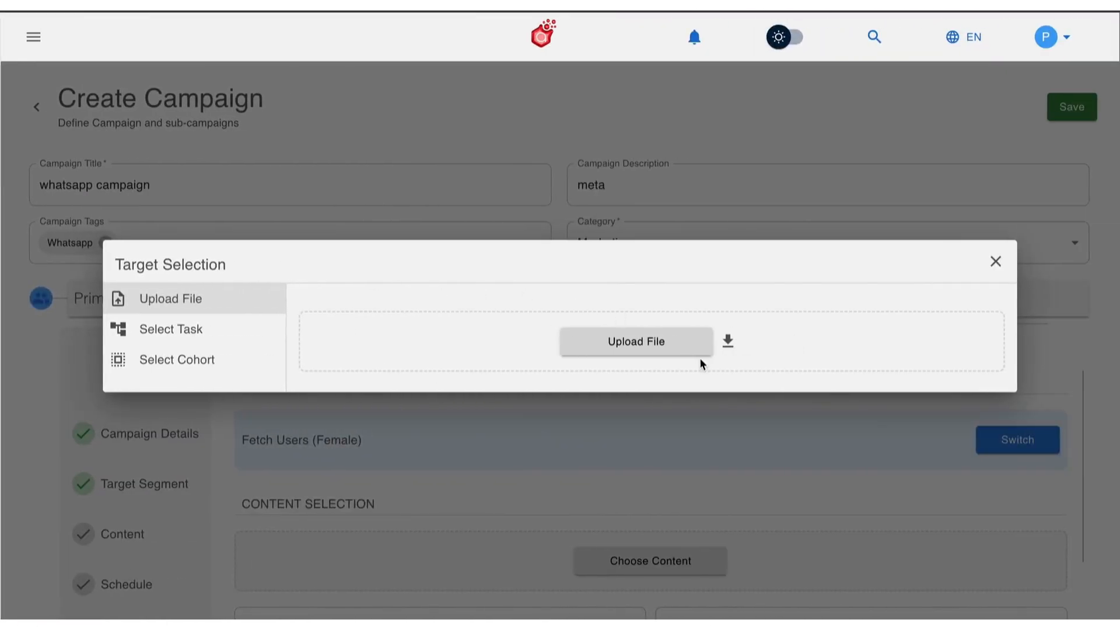
Upload data.xlsx from Downloads as the campaign's target and close the target selection.
left_click(682, 346)
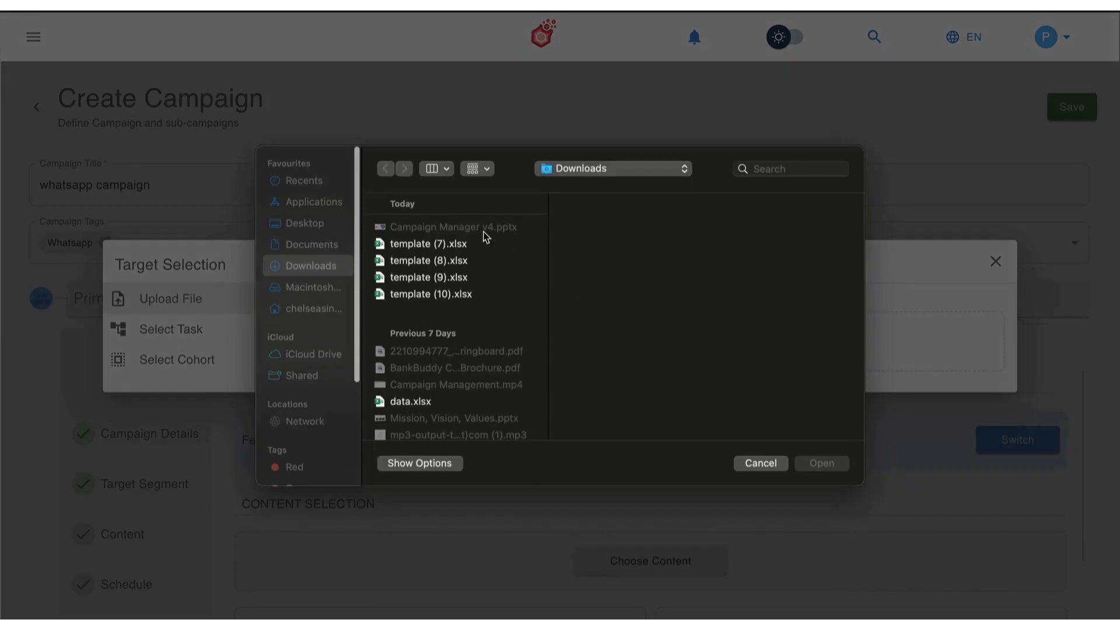
scroll(439, 304, "down", 3)
left_click(436, 313)
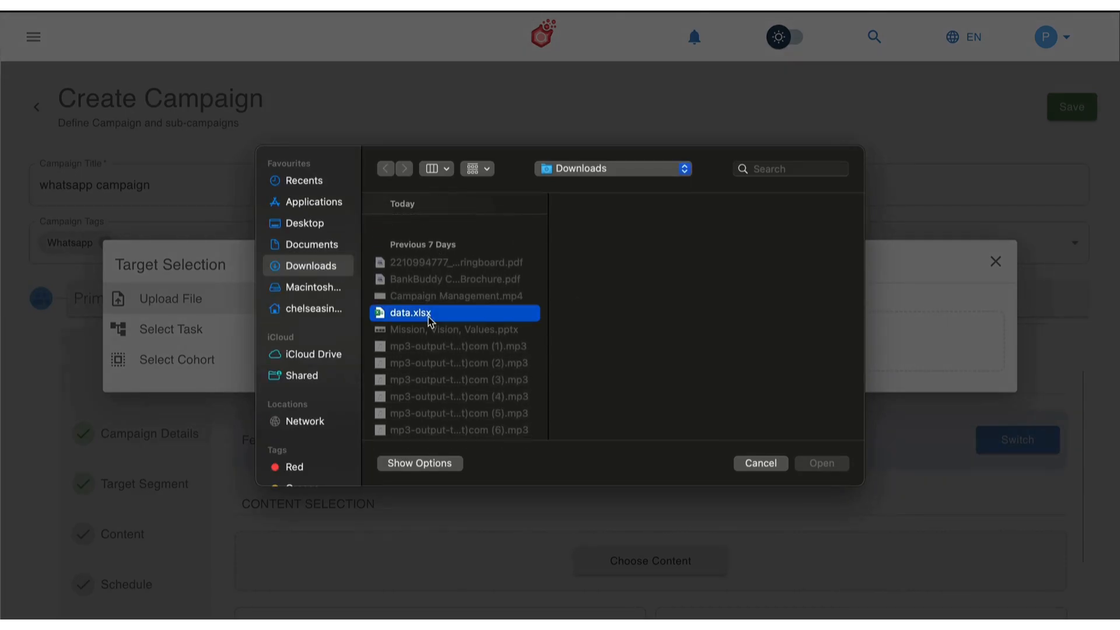
left_click(821, 463)
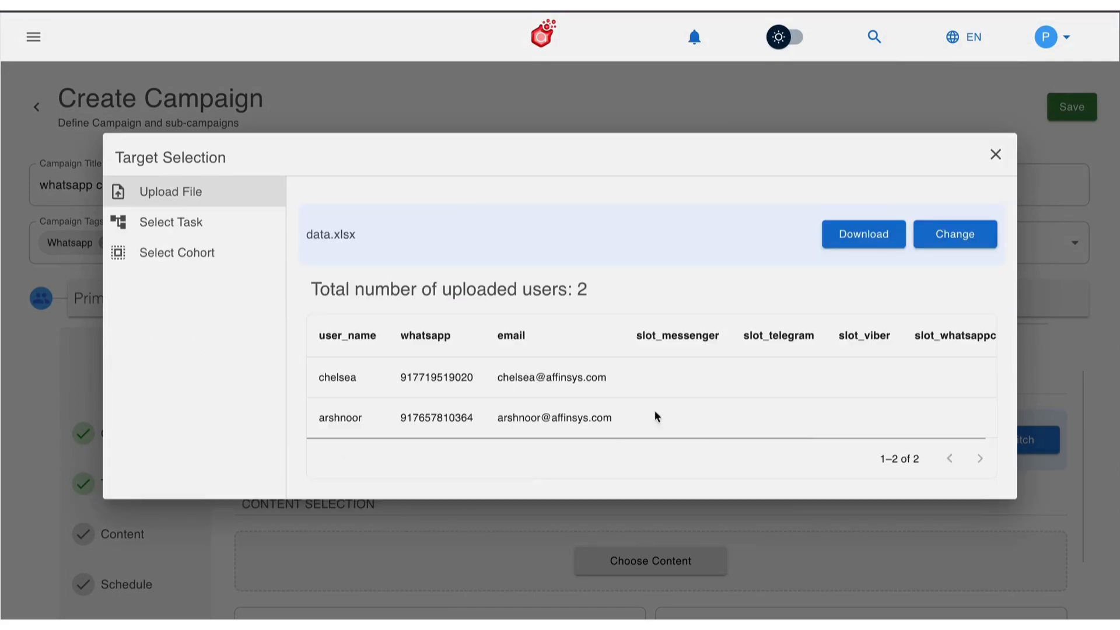
left_click(997, 154)
Open the campaign's content selection and create a new utter named "task".
scroll(686, 373, "down", 2)
left_click(651, 451)
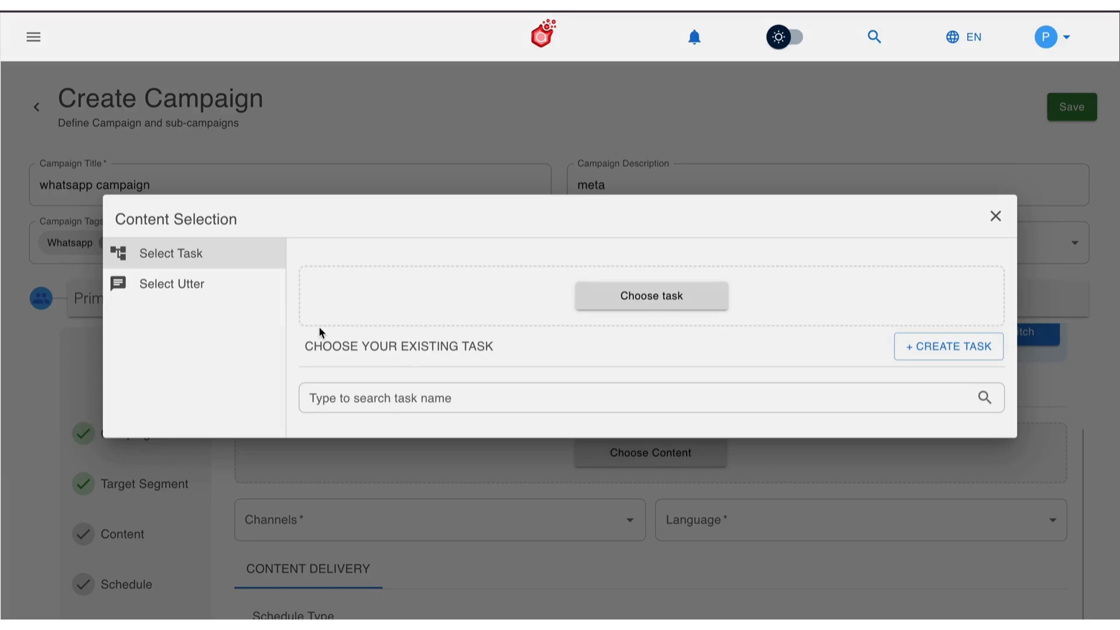
left_click(210, 290)
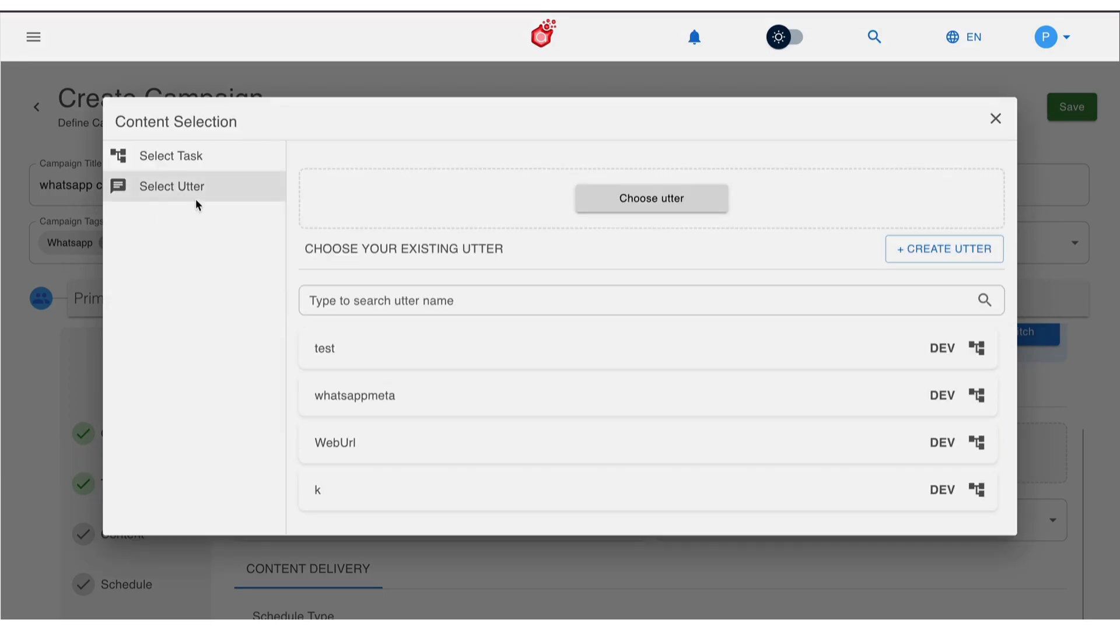
left_click(204, 156)
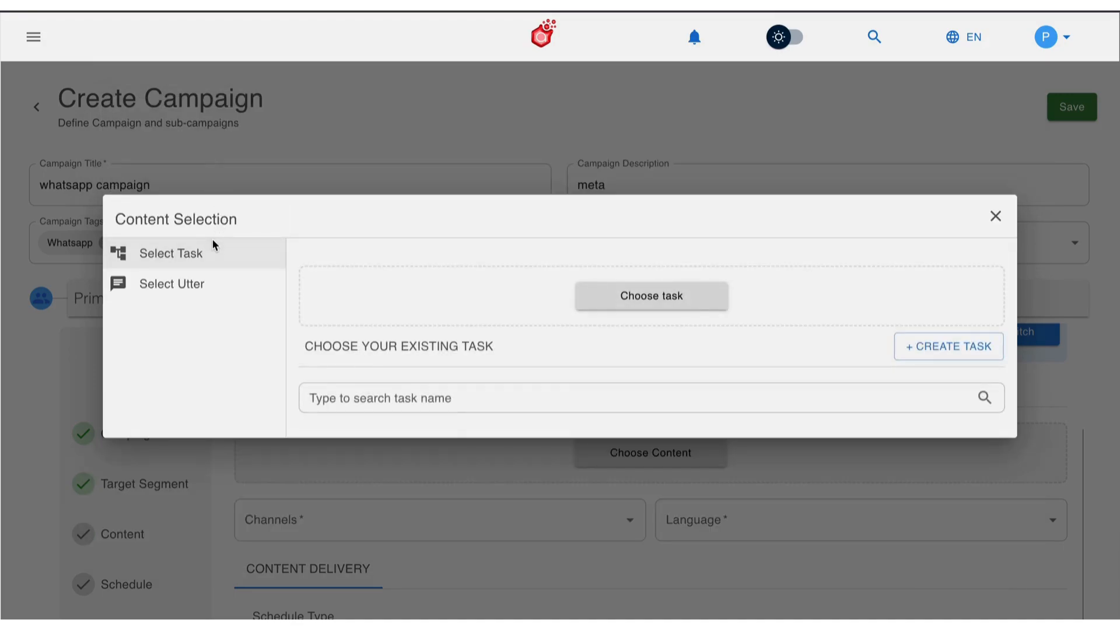
left_click(217, 285)
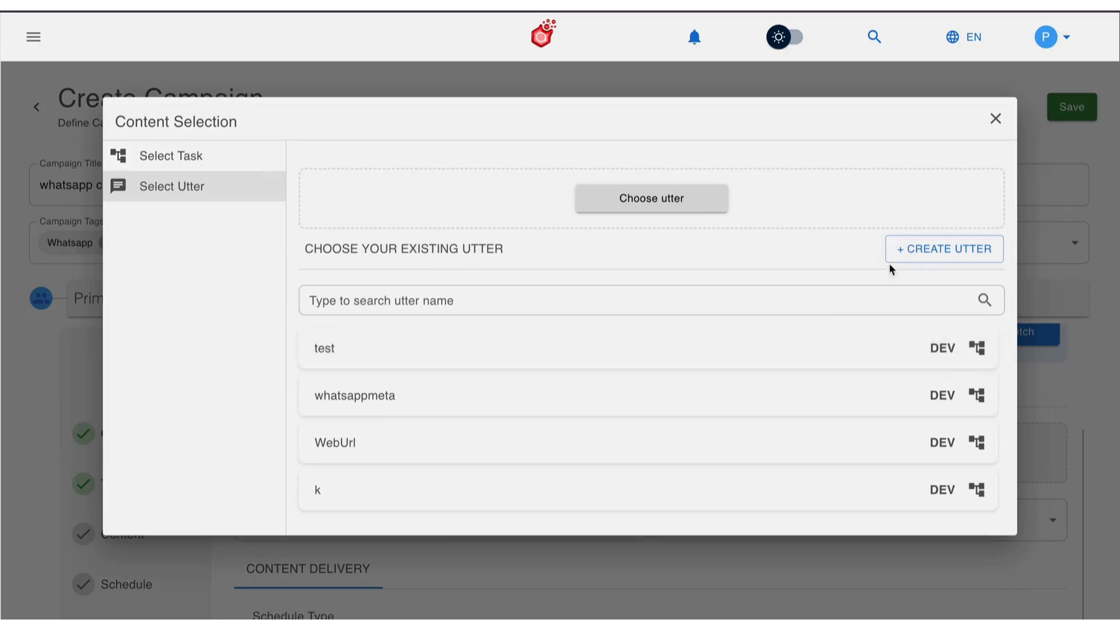
left_click(928, 249)
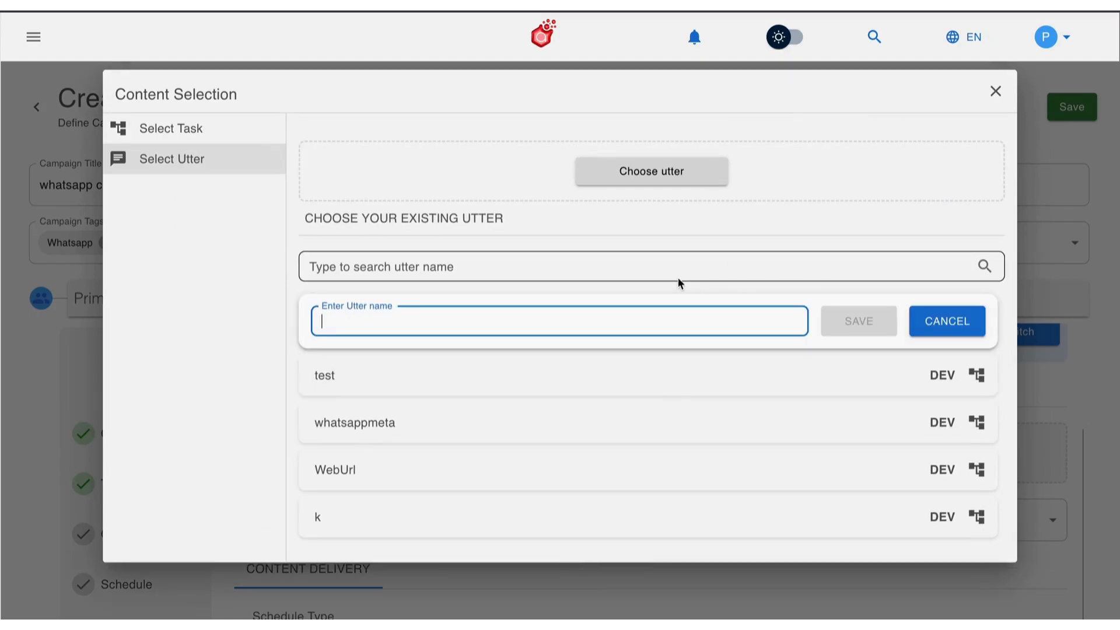
type("task")
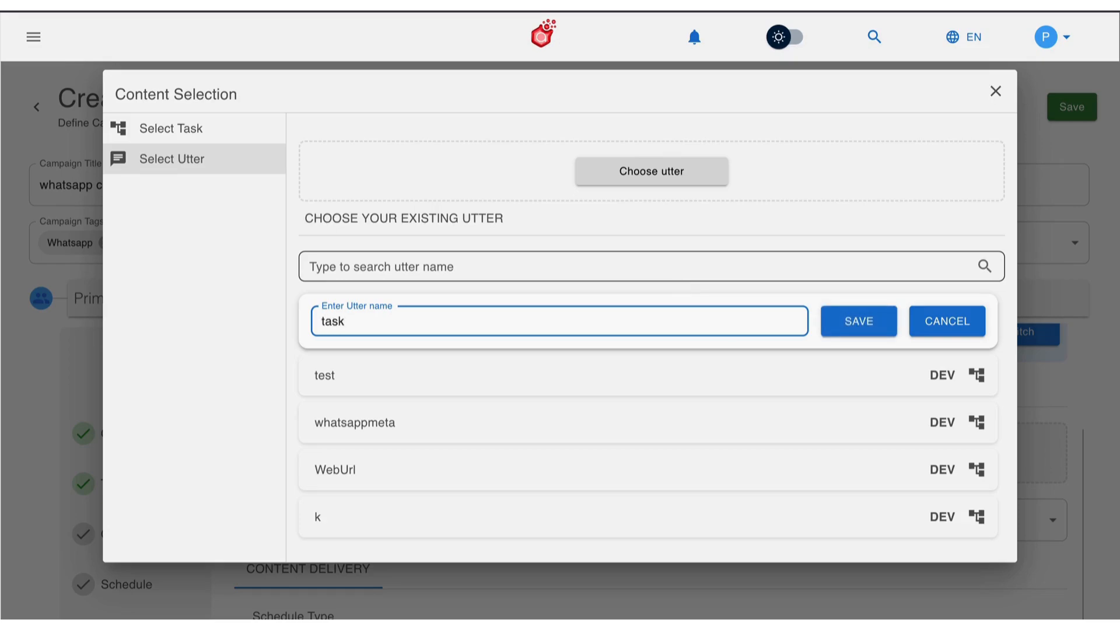
left_click(845, 326)
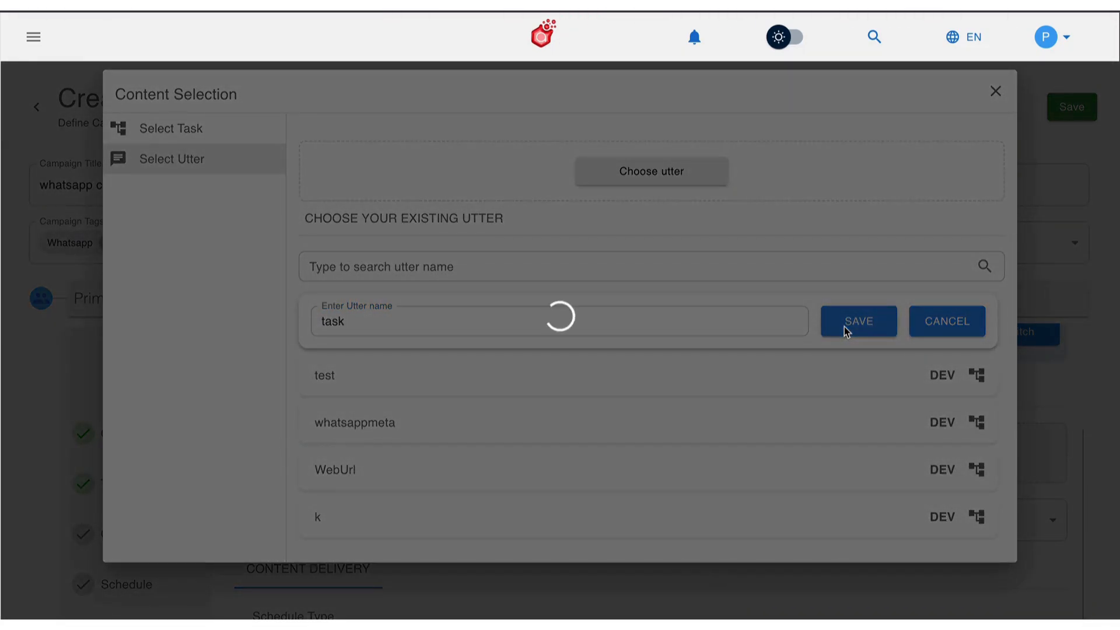
Separate the WhatsApp answer of the task utter and enable its Template option.
scroll(559, 473, "down", 8)
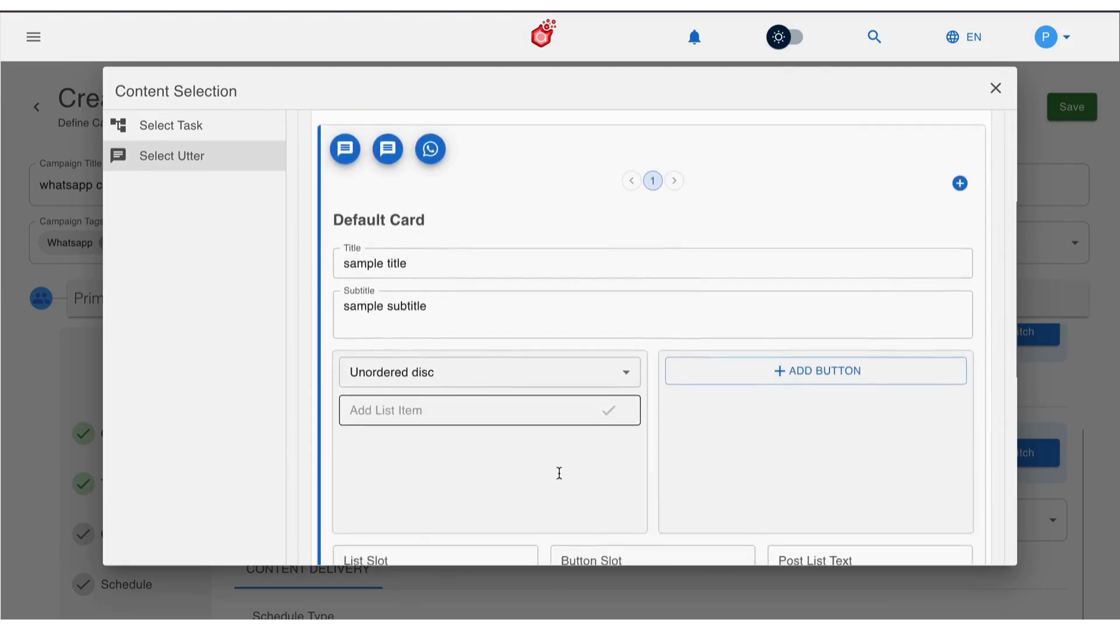
scroll(559, 473, "up", 9)
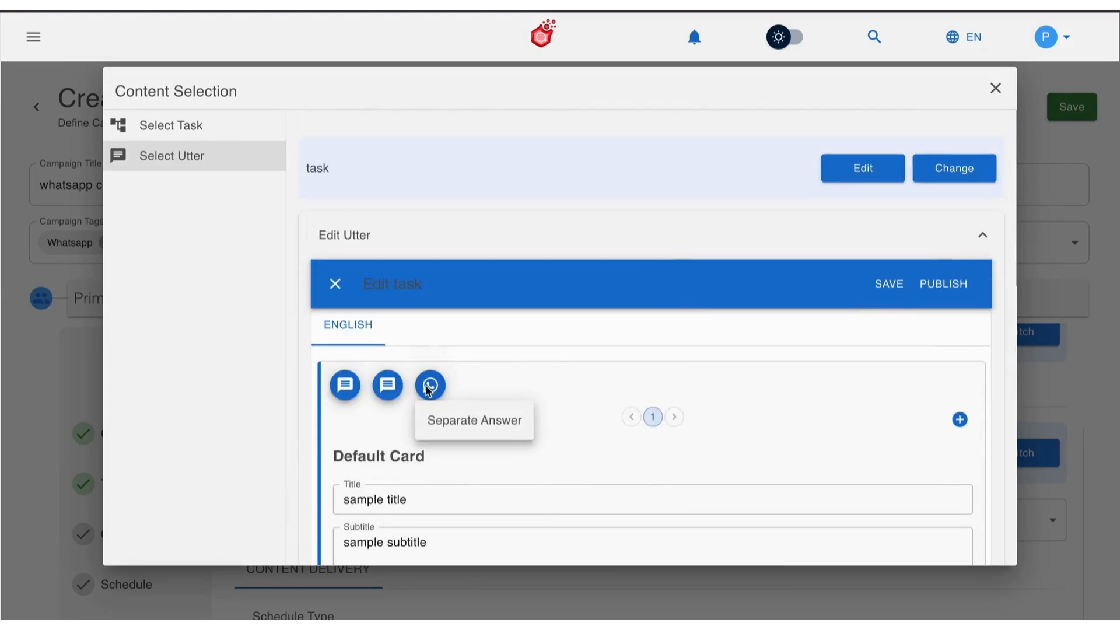
left_click(448, 415)
scroll(460, 442, "down", 5)
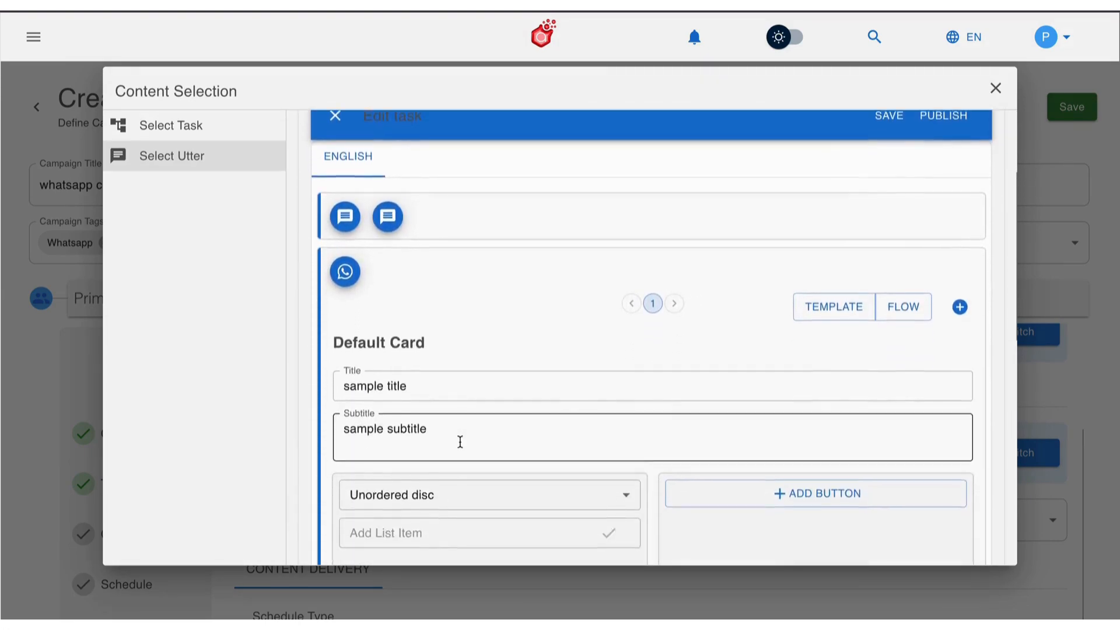
left_click(817, 194)
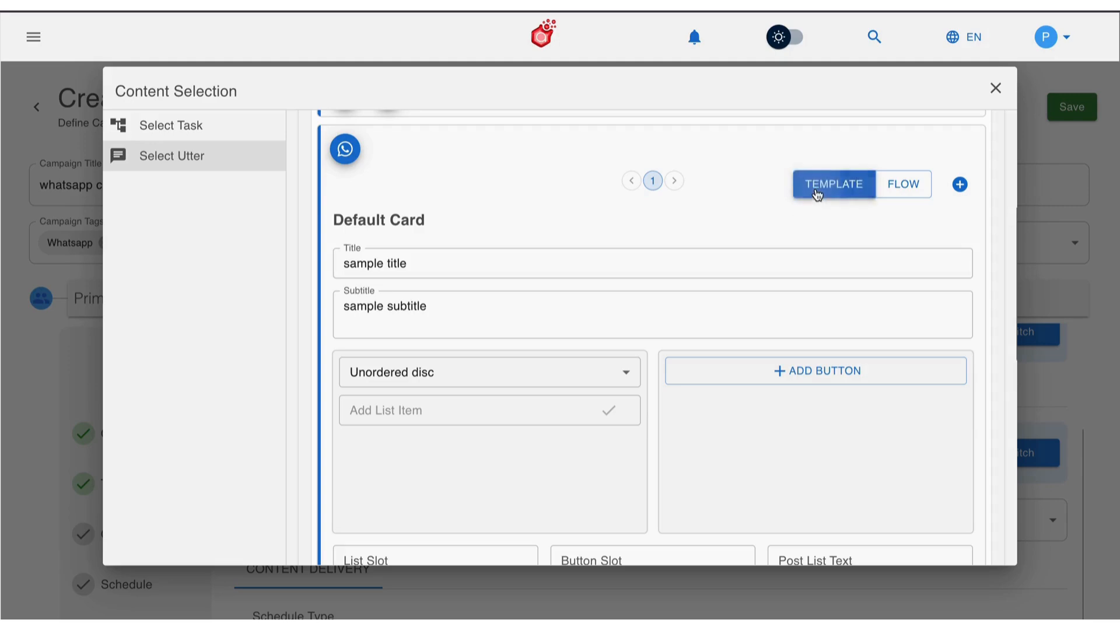
Set the WhatsApp answer's template name to personal_loan English and review the template's message text.
scroll(619, 286, "down", 3)
scroll(476, 393, "down", 3)
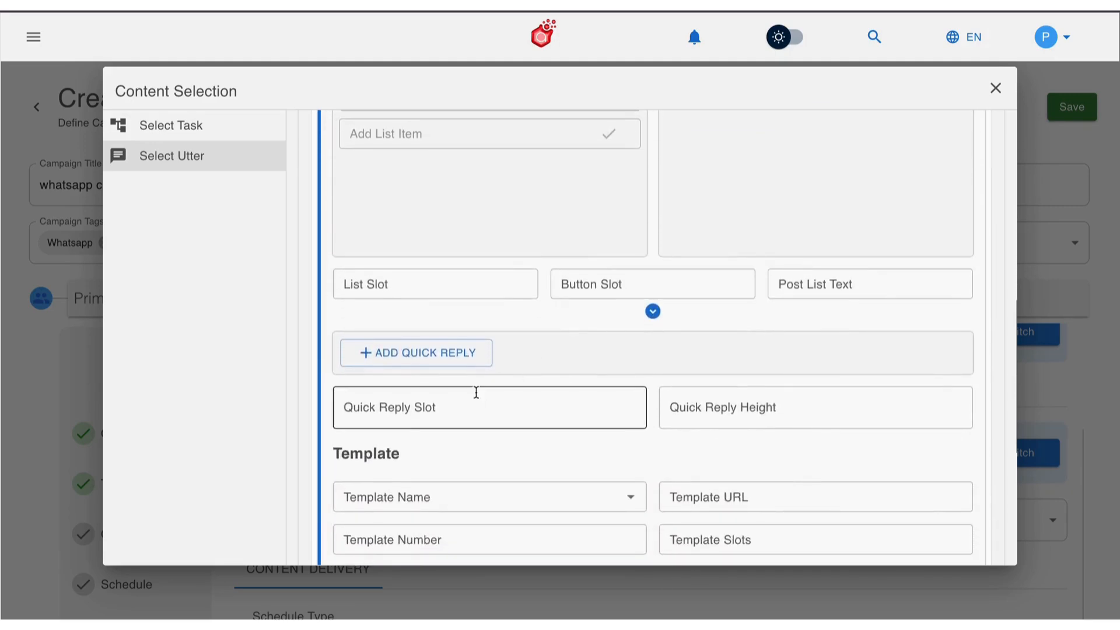
left_click(470, 386)
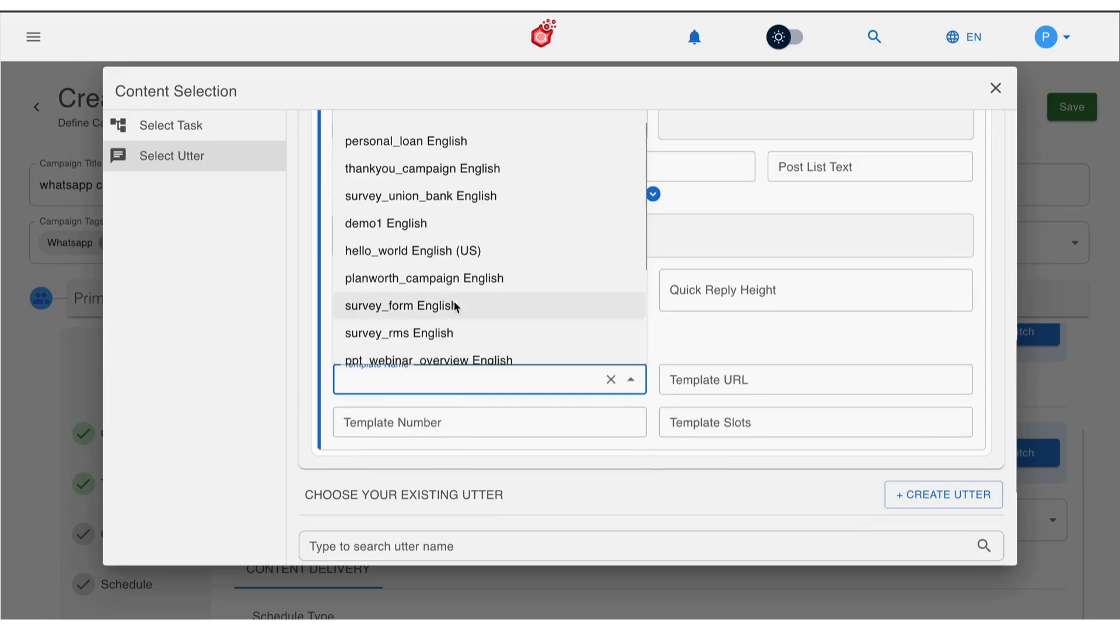
left_click(467, 141)
scroll(542, 419, "down", 5)
scroll(641, 380, "up", 2)
scroll(640, 380, "up", 1)
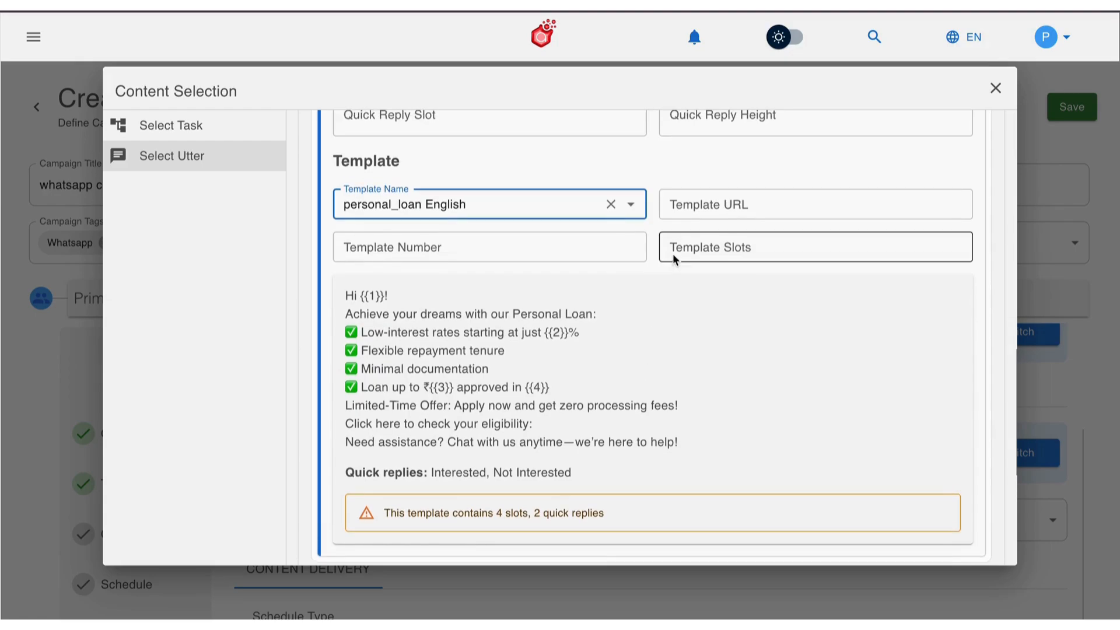
Fill the template slots with slot_user_name, 1, 20000000 and 12, in that order.
left_click(673, 254)
type("slot")
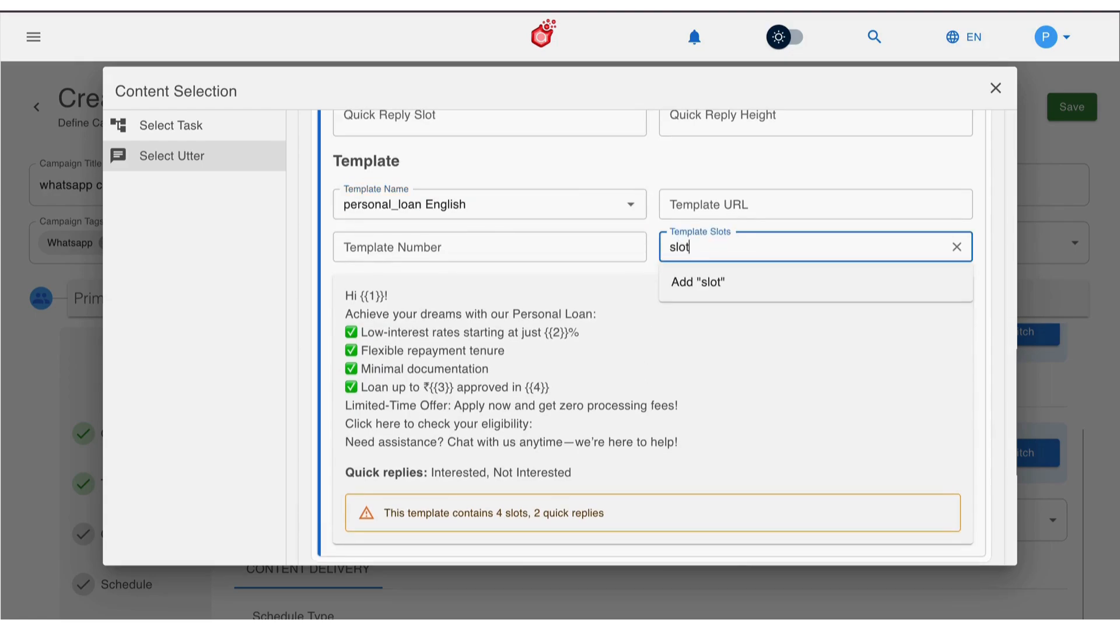
type("_user_name")
key("Return")
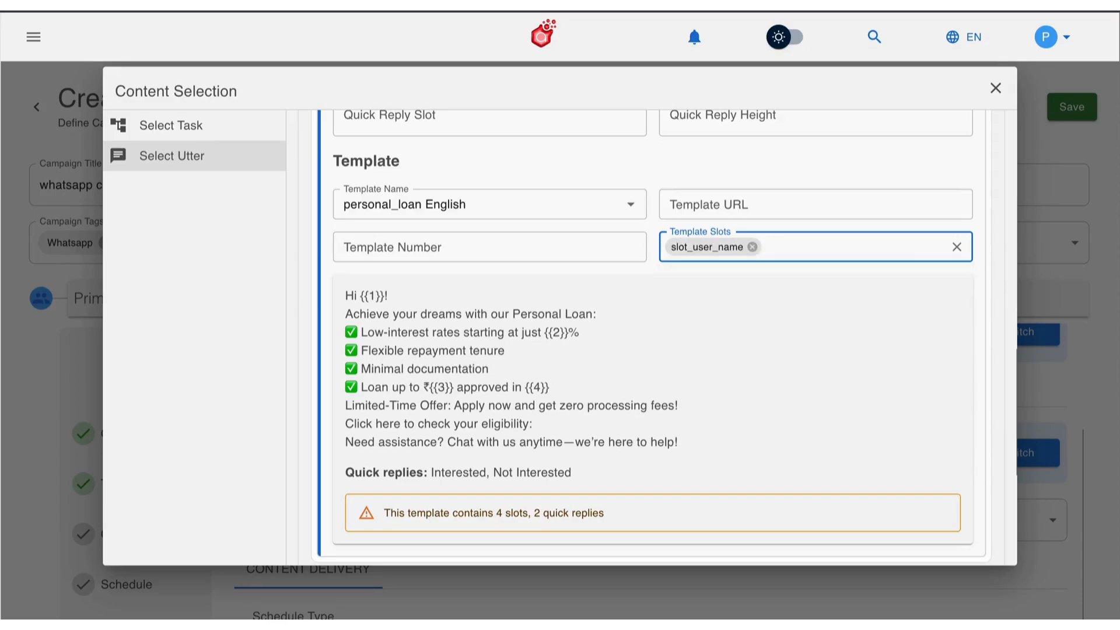
type("1")
key("Return")
type("20000000")
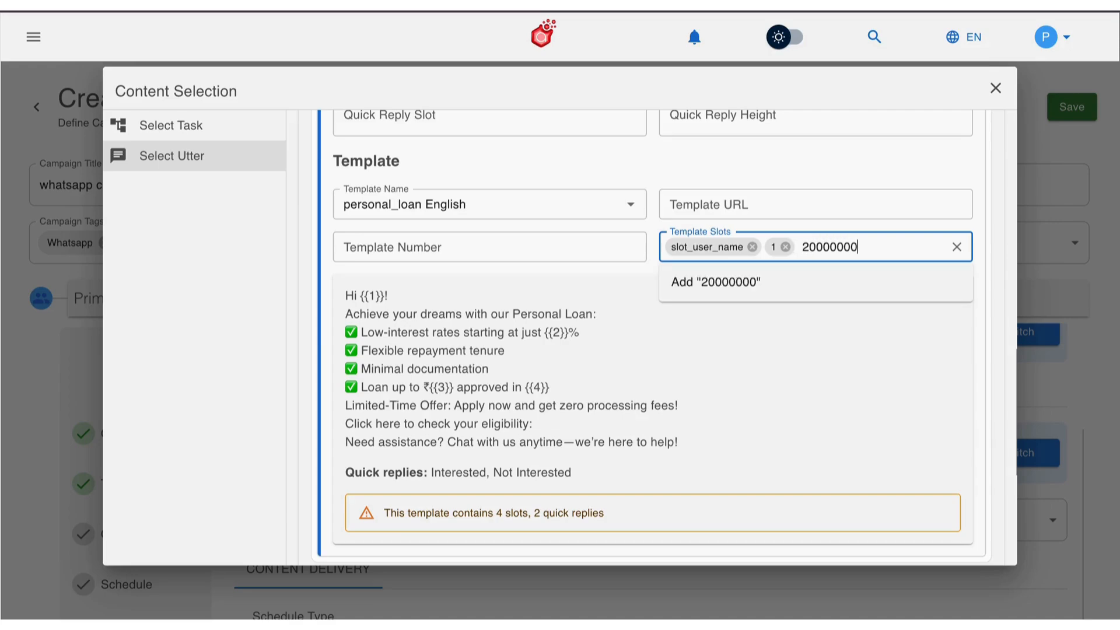
key("Return")
type("12")
key("Return")
Save the task utter and close the content selection.
scroll(523, 449, "down", 2)
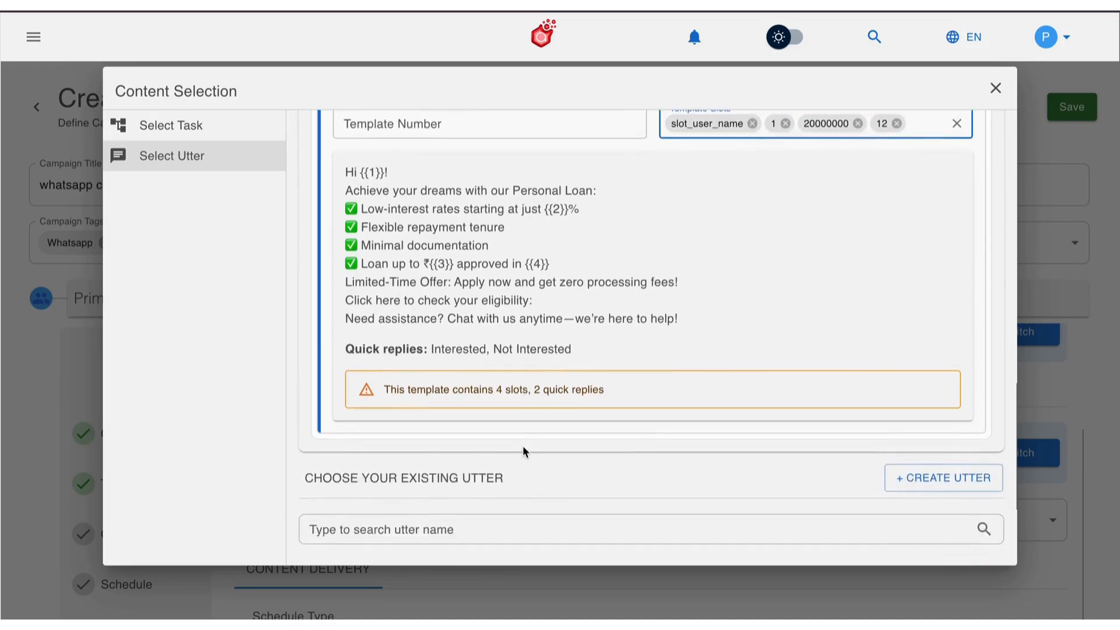
scroll(523, 449, "down", 3)
scroll(523, 449, "up", 12)
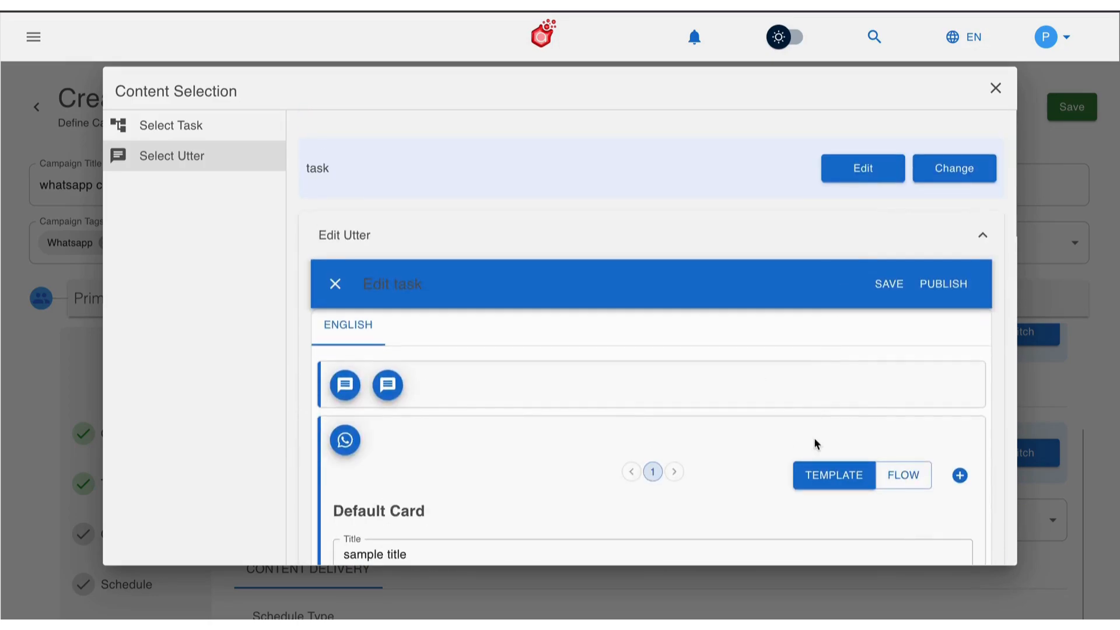
left_click(893, 286)
left_click(677, 356)
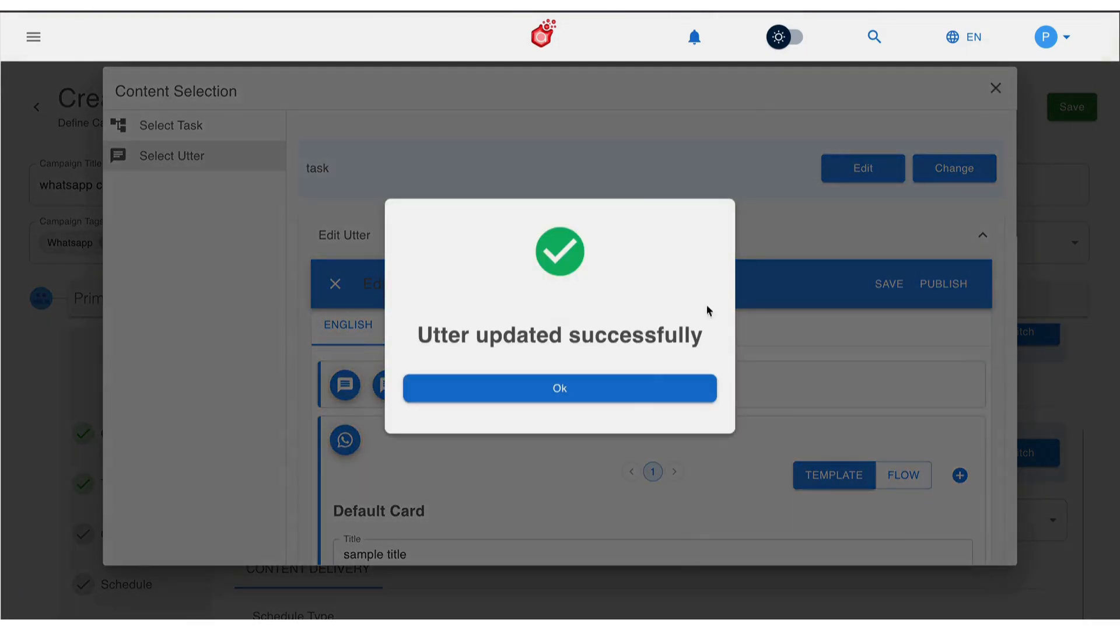
key("Return")
left_click(996, 89)
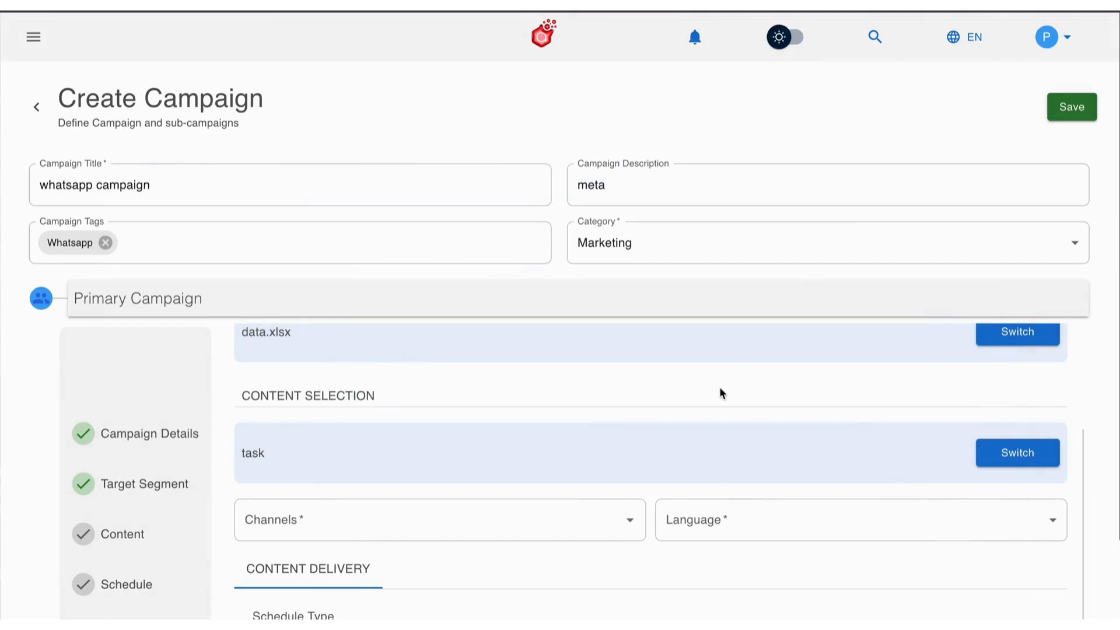
Set the campaign's channel to Whatsapp (Meta) and its language to English.
left_click(566, 470)
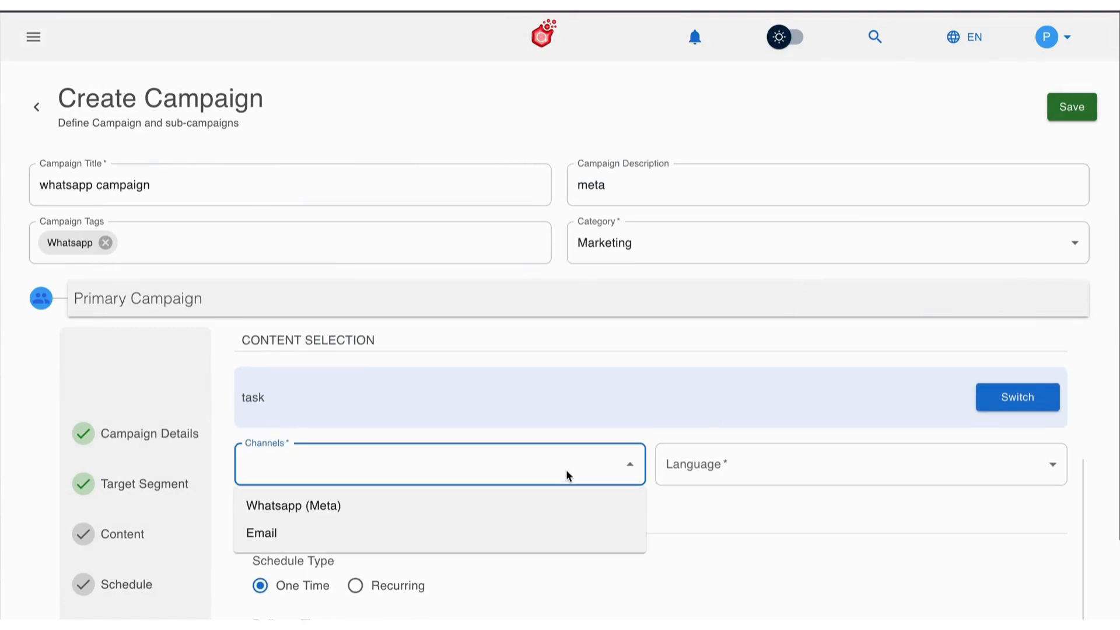
left_click(462, 511)
left_click(712, 464)
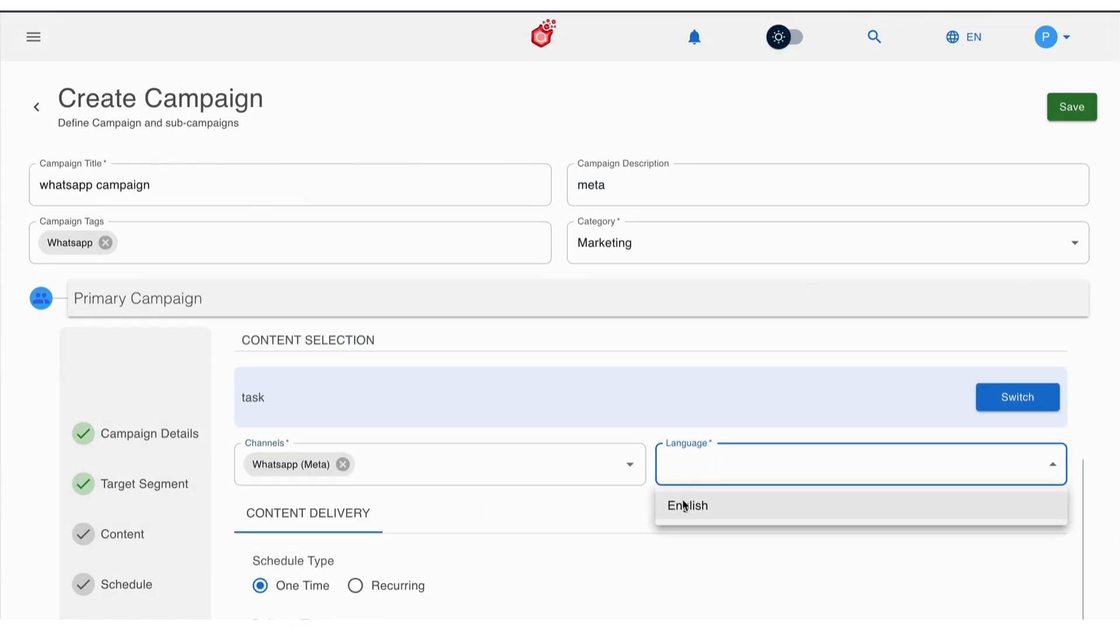
left_click(686, 507)
Try the Recurring schedule type with its On, After and Never end options, and return to One Time.
scroll(572, 580, "down", 3)
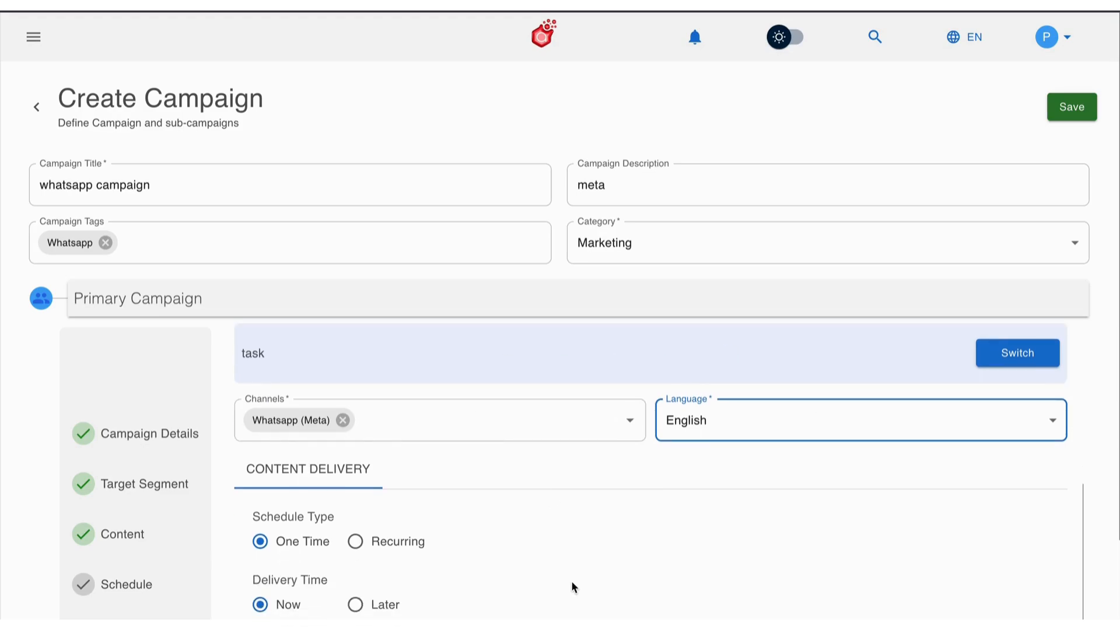
left_click(374, 473)
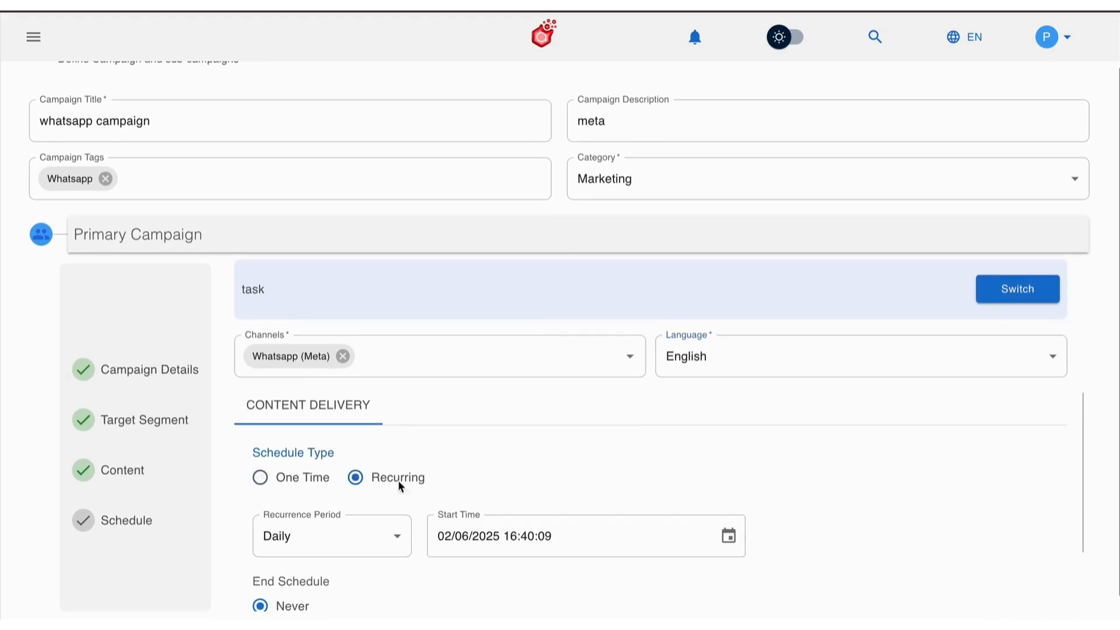
scroll(409, 489, "down", 2)
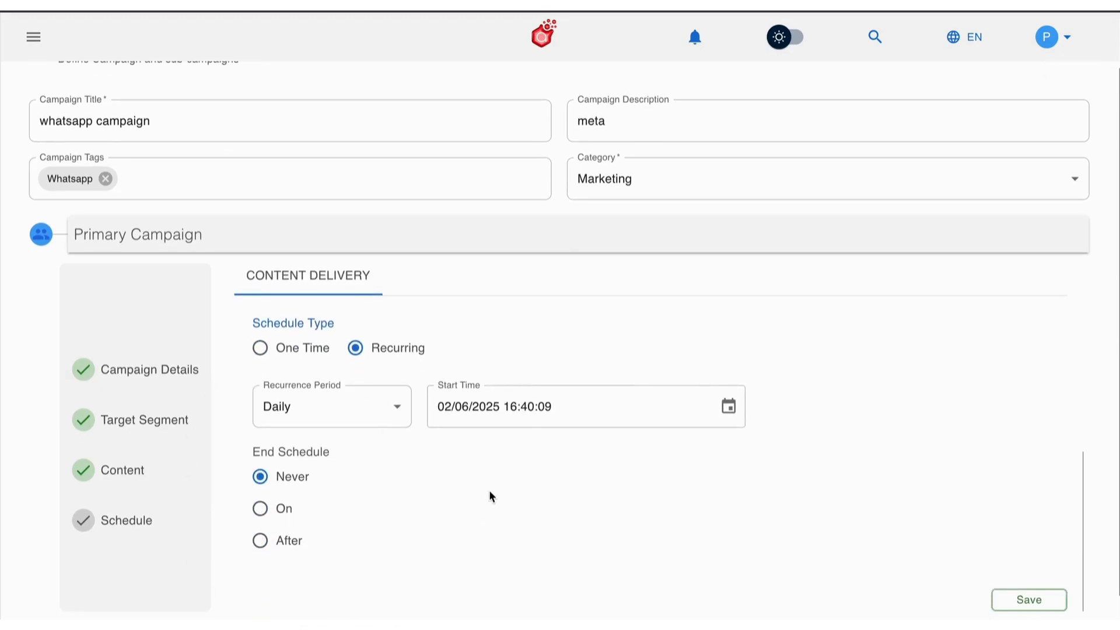
left_click(290, 505)
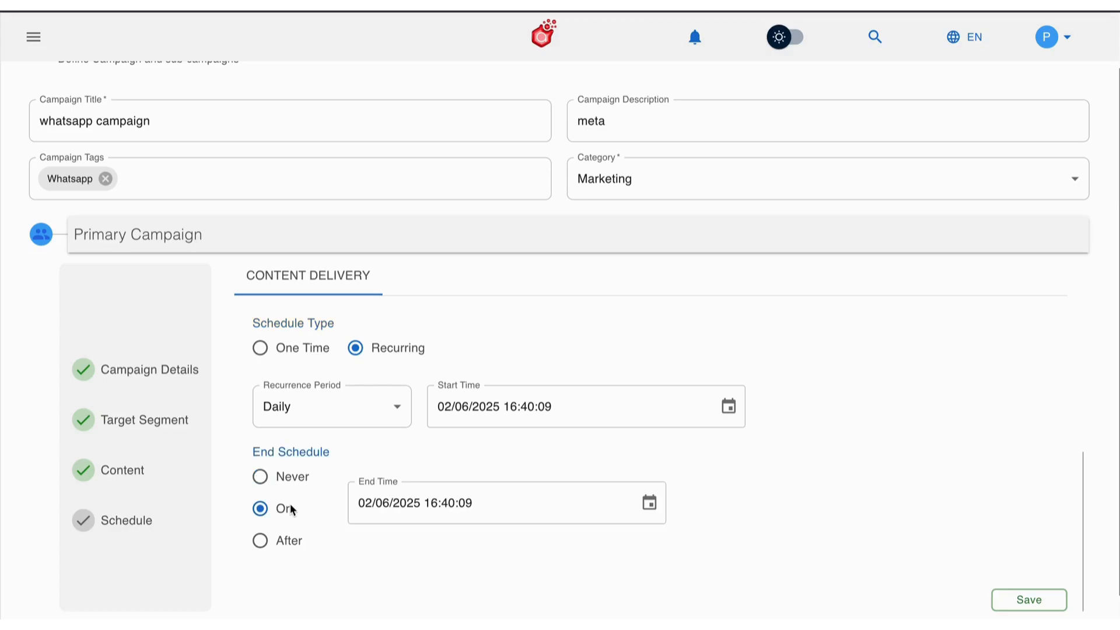
left_click(280, 537)
left_click(289, 483)
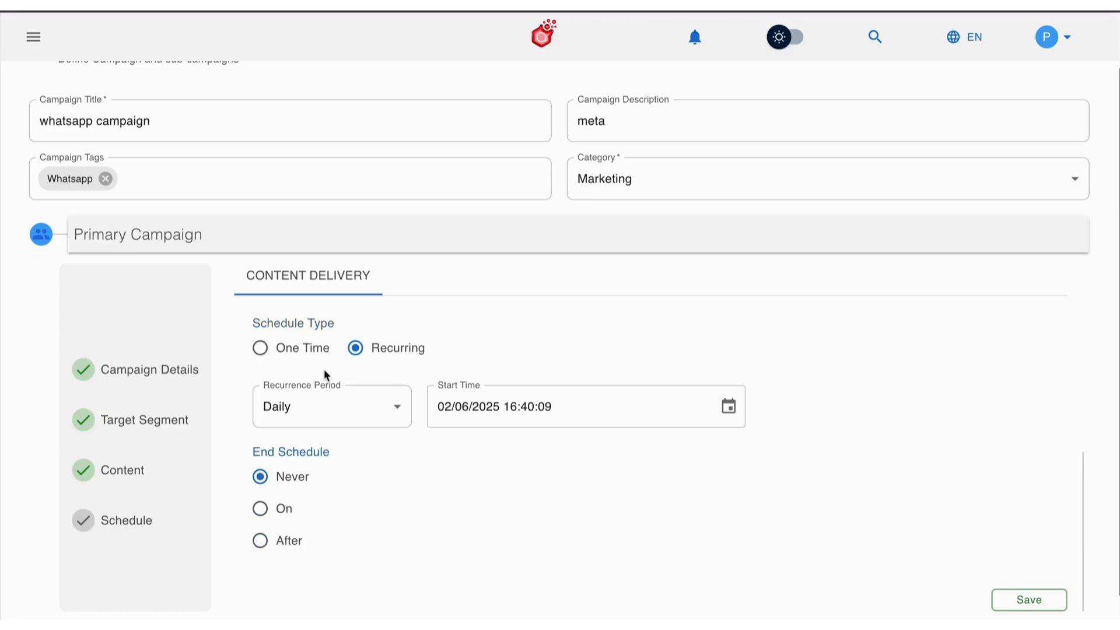
left_click(300, 348)
Try the Later option for the one-time delivery and return the delivery time to Now.
scroll(375, 446, "down", 1)
left_click(354, 514)
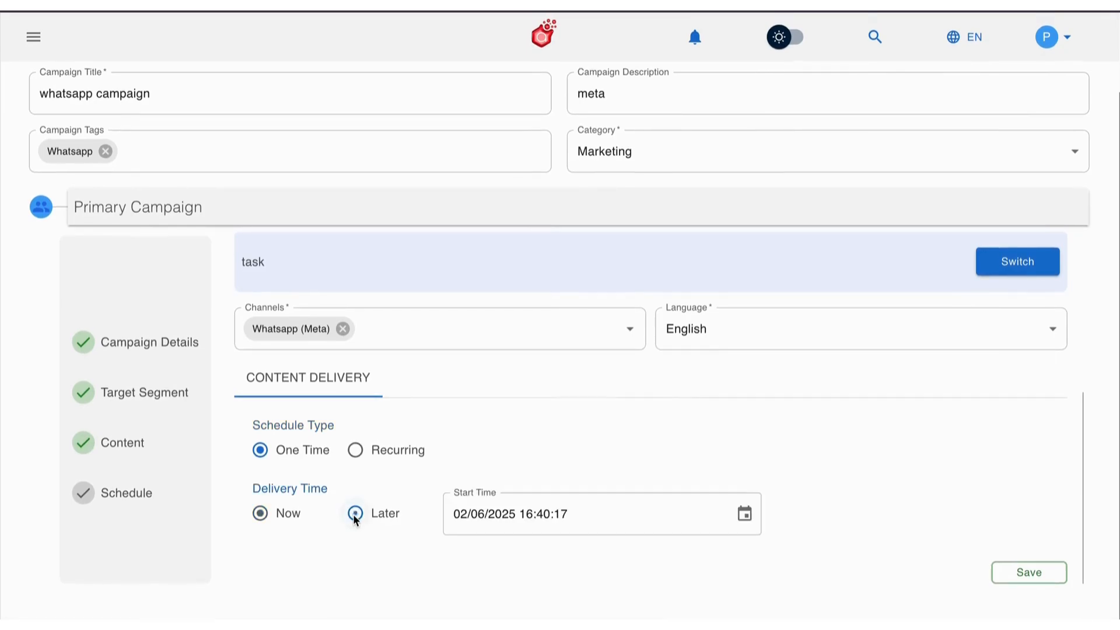
left_click(260, 513)
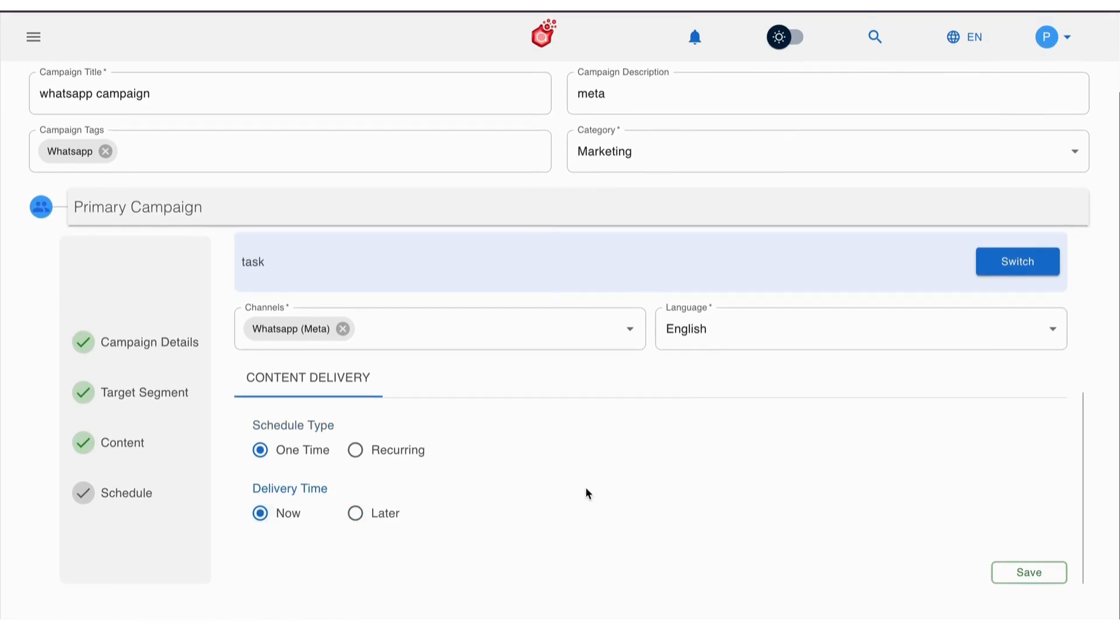
Review the primary campaign's settings, save the sub-campaign and save the whole campaign.
scroll(588, 492, "up", 5)
scroll(585, 493, "down", 5)
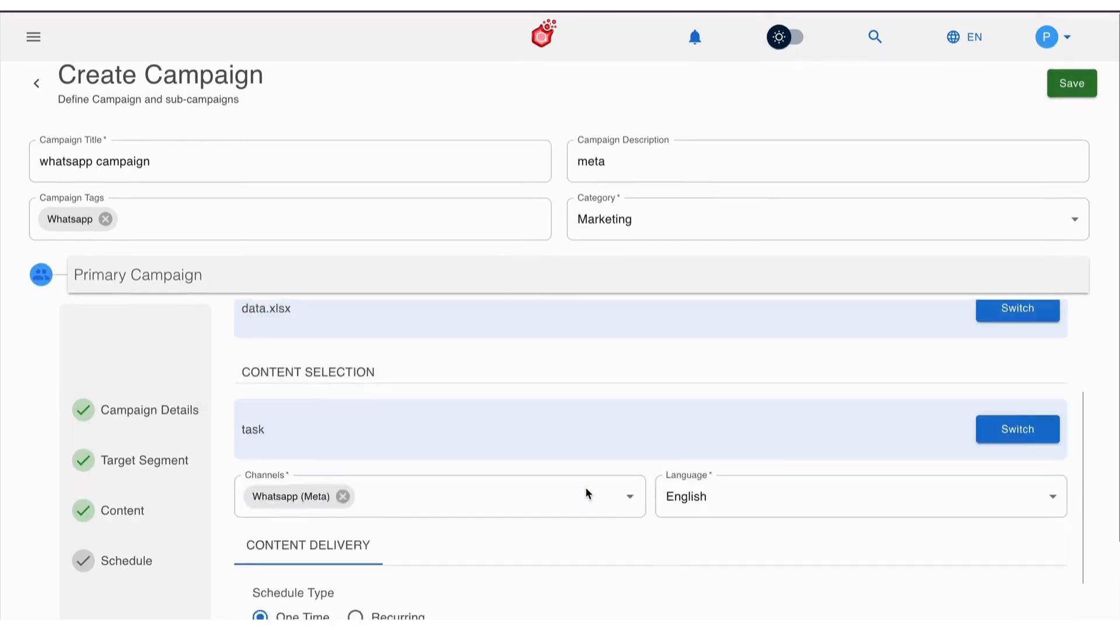
left_click(1029, 572)
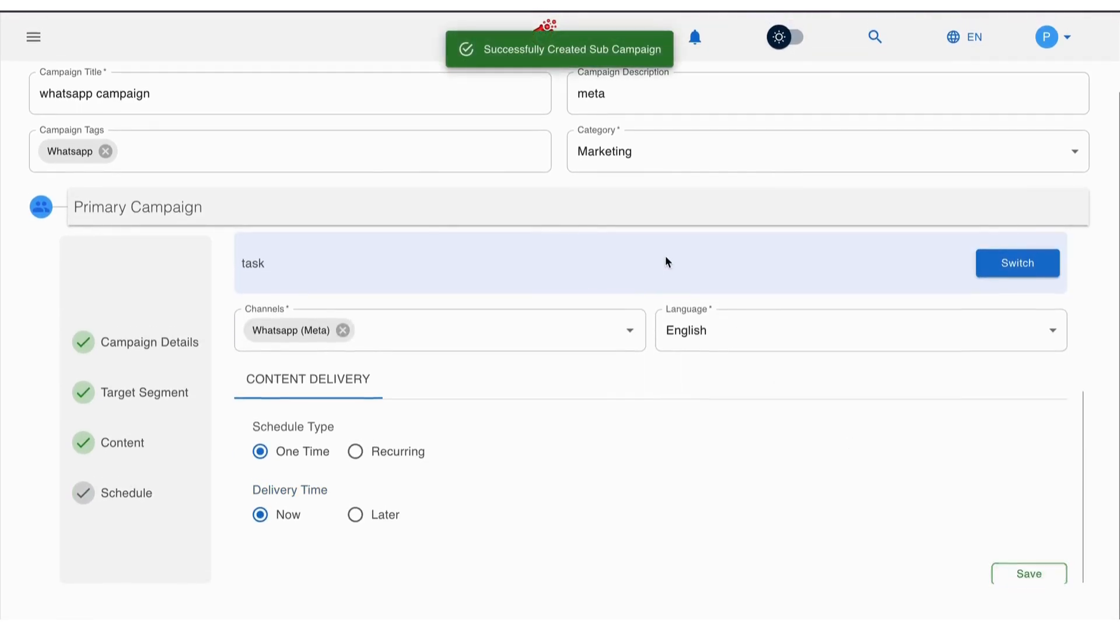
scroll(665, 255, "up", 10)
left_click(1072, 108)
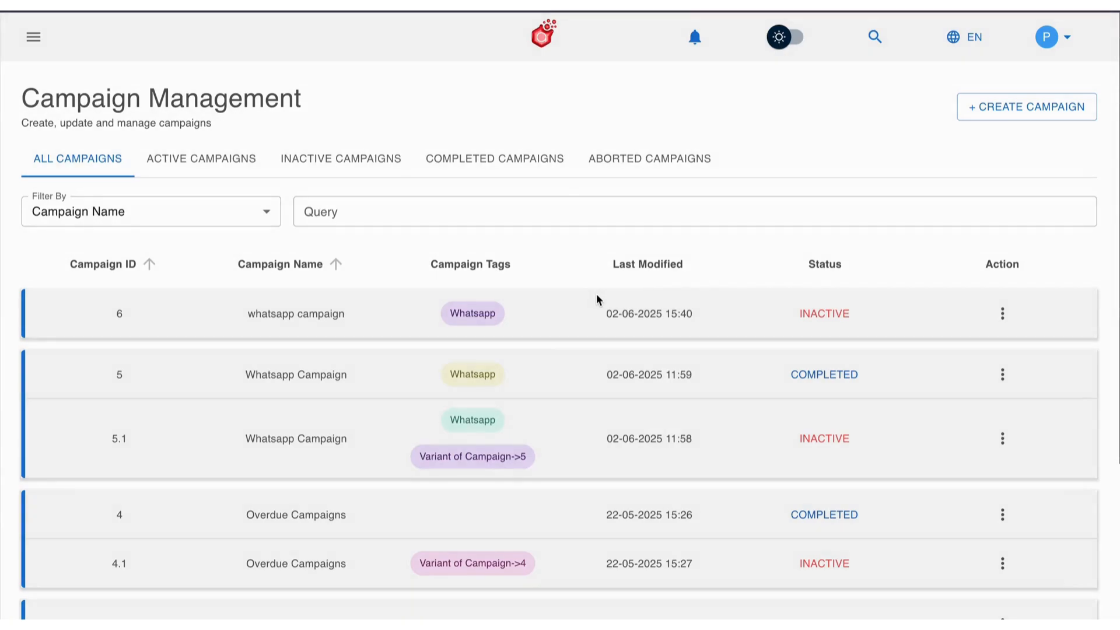
View the saved whatsapp campaign with ID 6 and examine its details and target selection.
left_click(1002, 314)
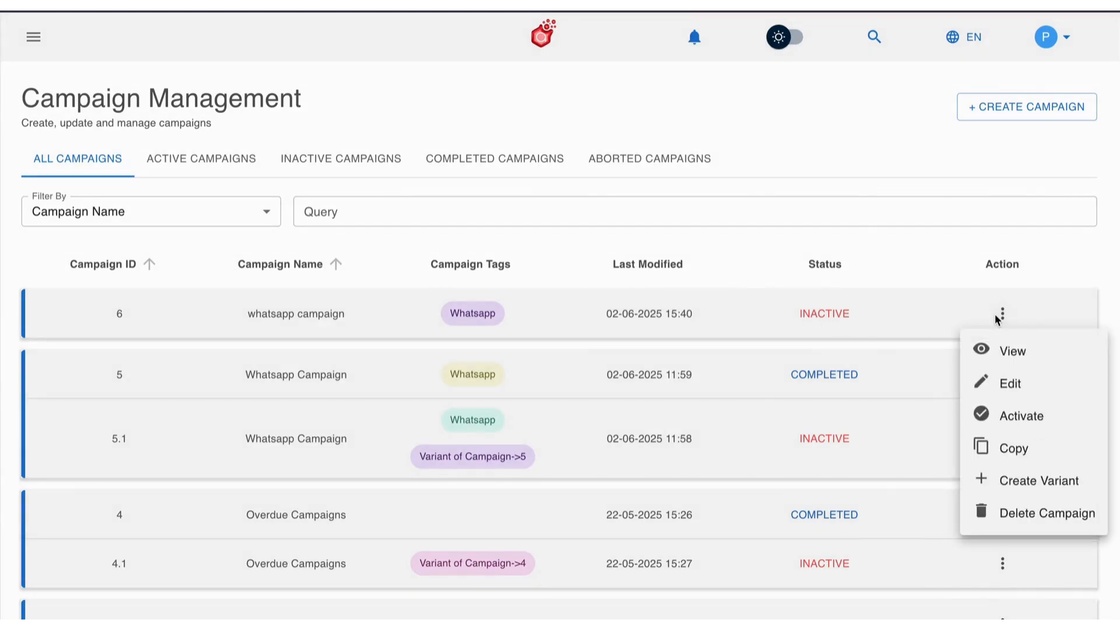
left_click(1010, 349)
scroll(546, 356, "down", 5)
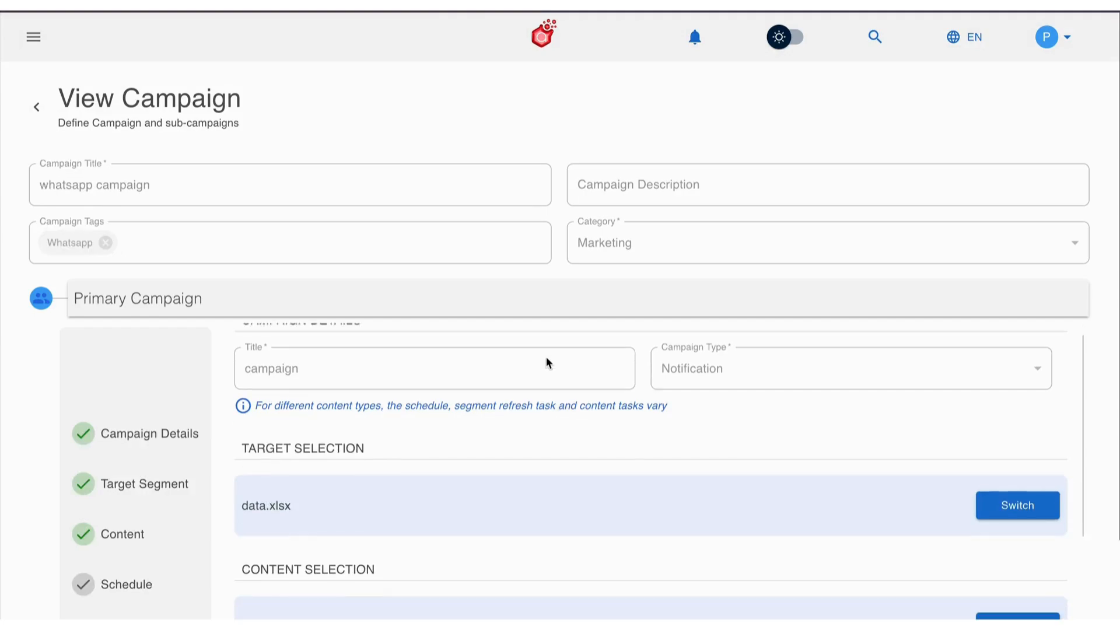
Finish examining the campaign's content and schedule, return to the campaign list and activate the whatsapp campaign with ID 6.
scroll(647, 304, "up", 5)
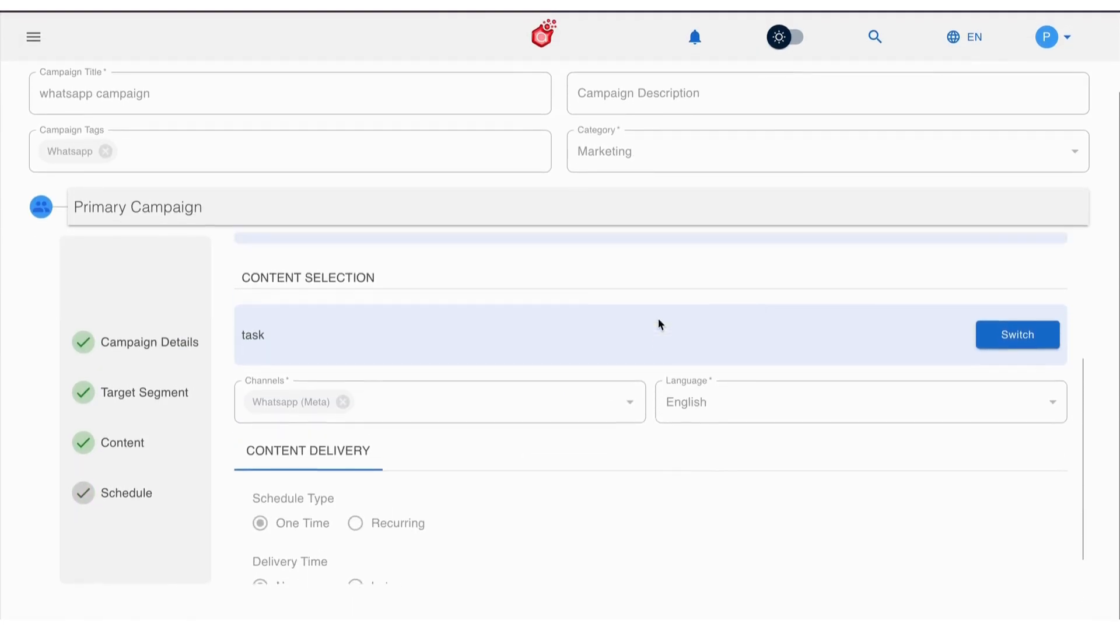
scroll(116, 109, "up", 3)
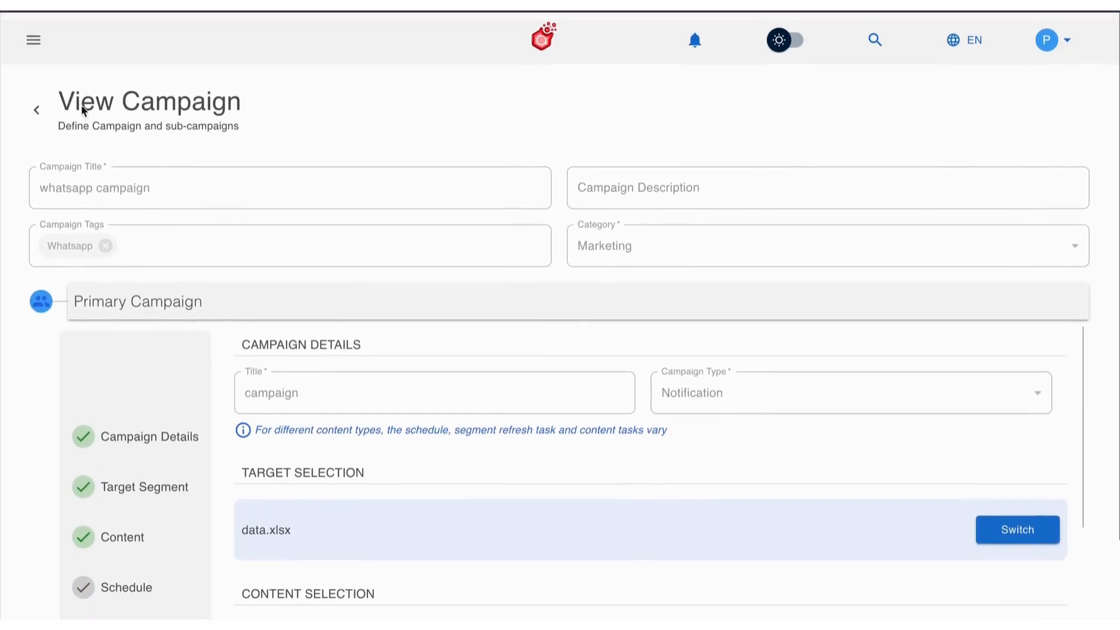
left_click(37, 106)
left_click(1002, 313)
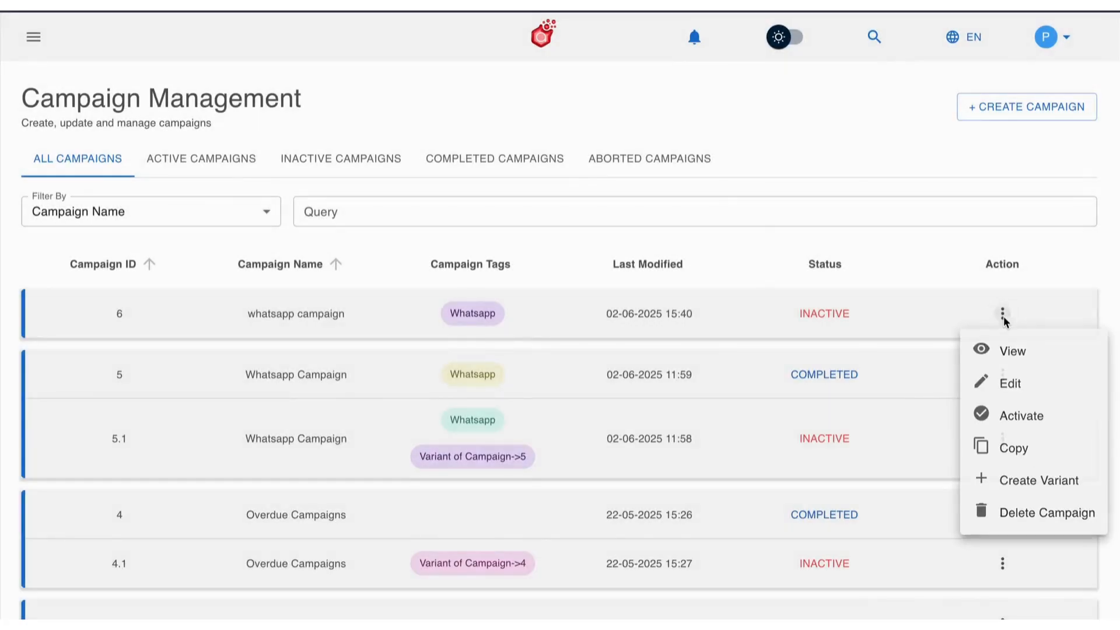
left_click(1018, 416)
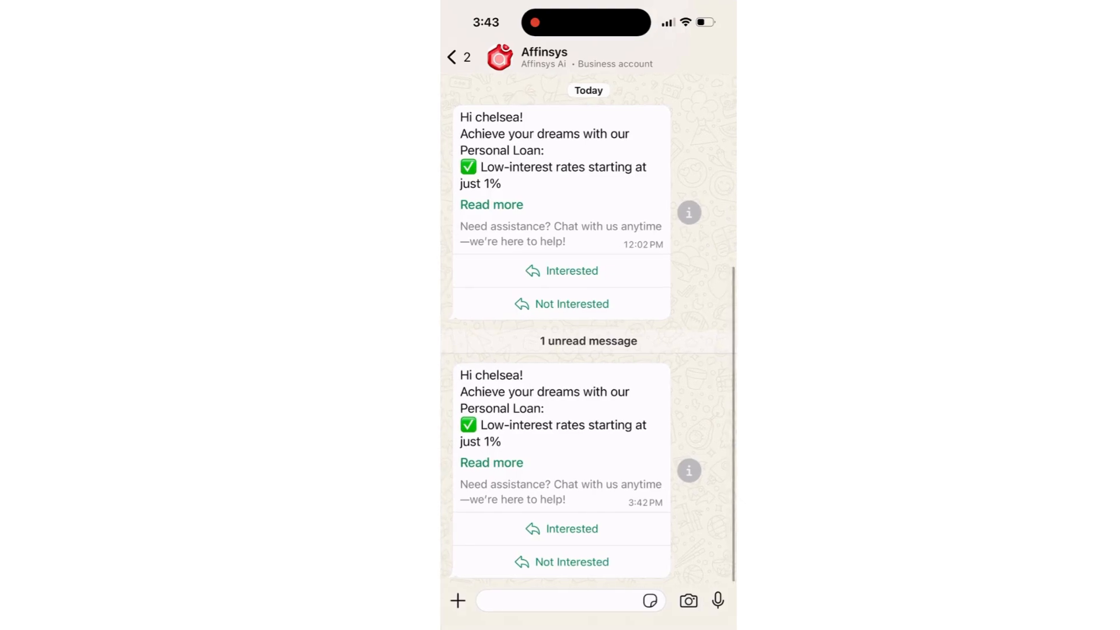
Expand the newest personal loan message in the Affinsys WhatsApp chat on the phone and reply Interested.
left_click(491, 463)
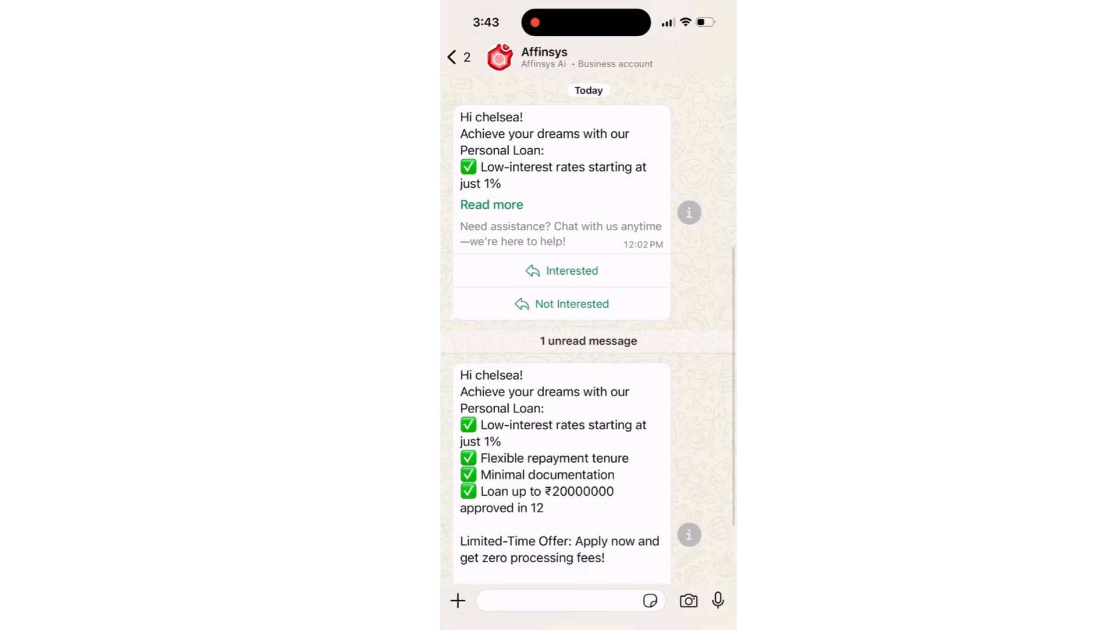
scroll(588, 350, "down", 2)
left_click(570, 528)
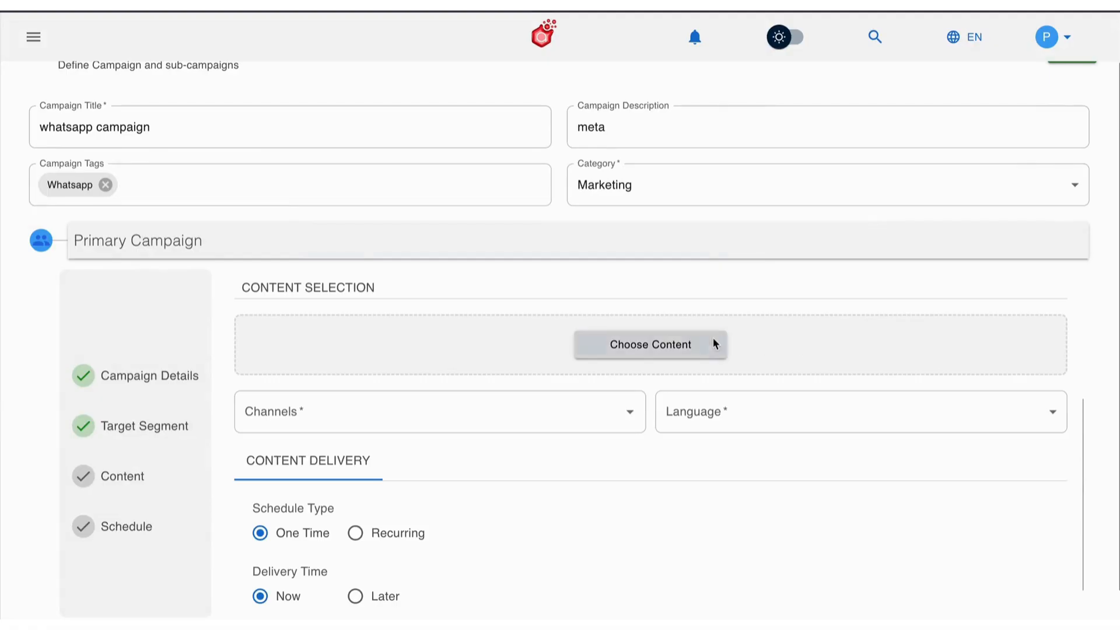
Create a new utter named task3 as the content of the whatsapp campaign.
left_click(710, 342)
left_click(225, 290)
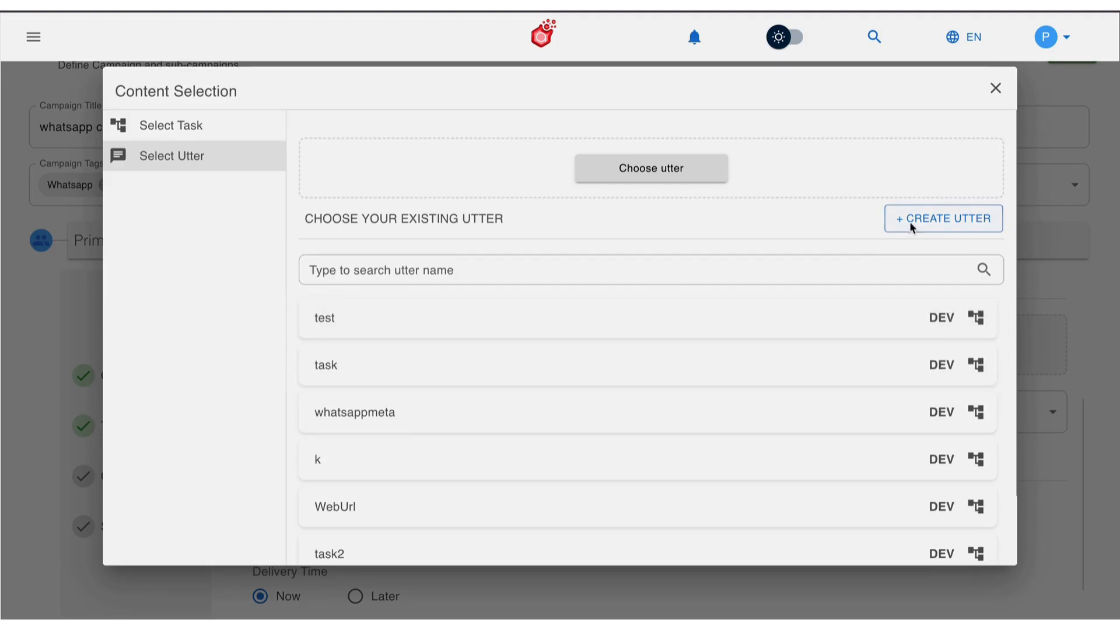
left_click(916, 221)
type("task3")
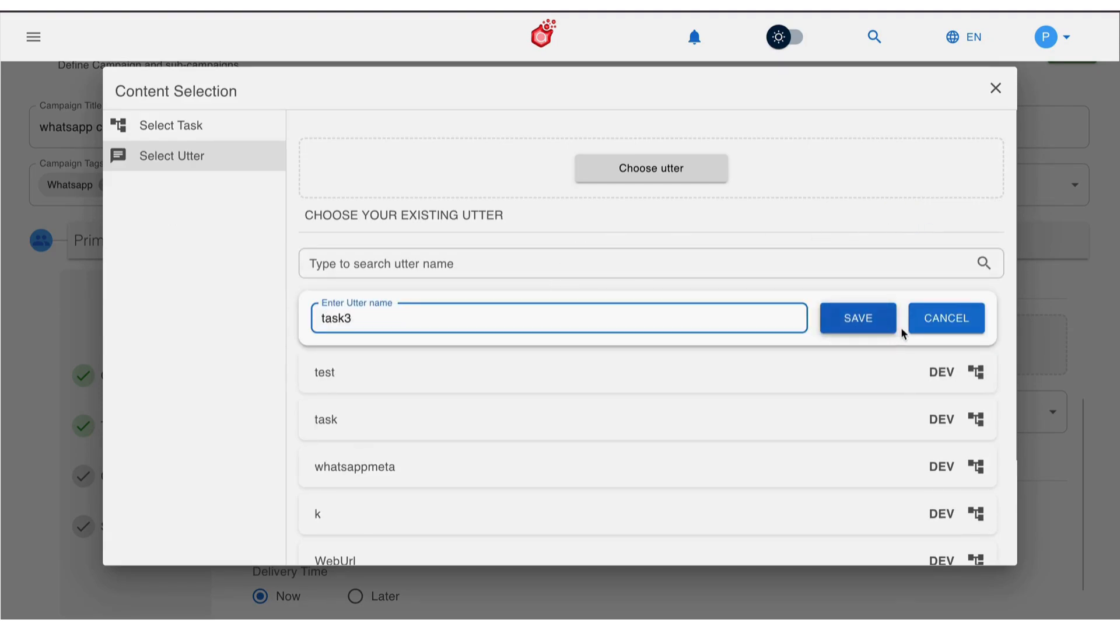
left_click(857, 319)
Set the default card's title to Hi and replace the sample subtitle with the loan offer text ending in "Apply now!".
scroll(496, 321, "down", 5)
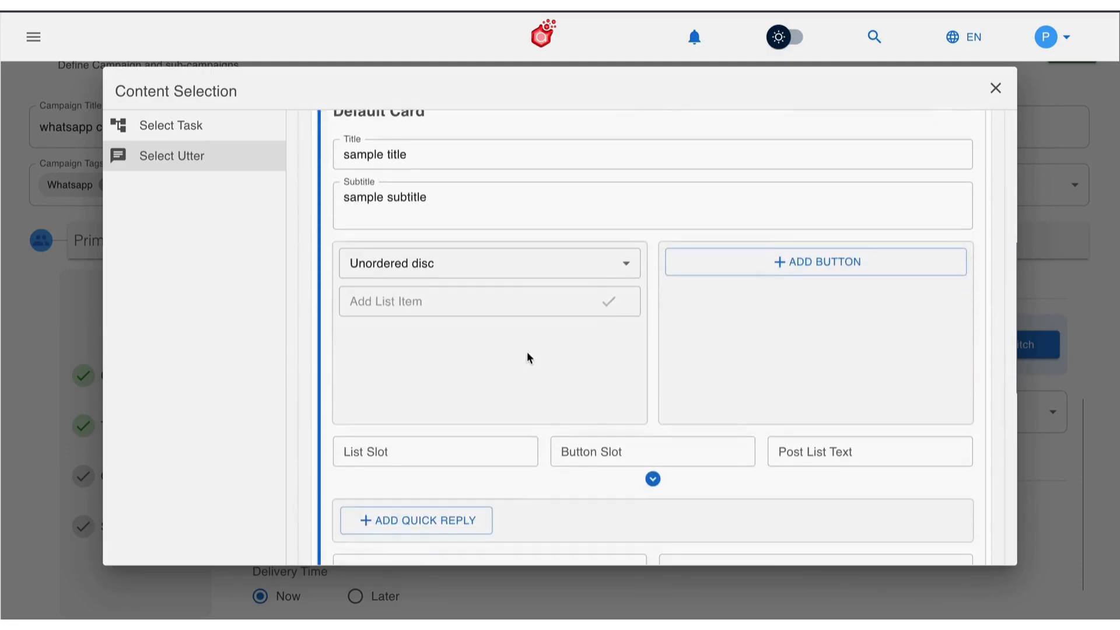
left_click(425, 144)
key("ctrl+a")
key("BackSpace")
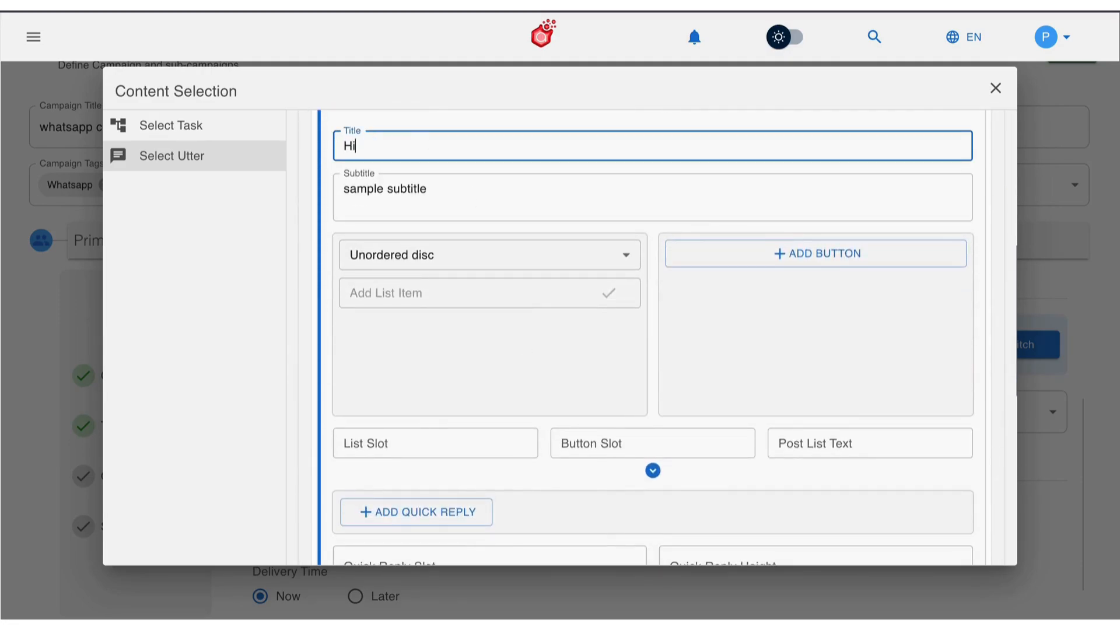
left_click_drag(466, 180, 320, 180)
left_click_drag(443, 203, 312, 180)
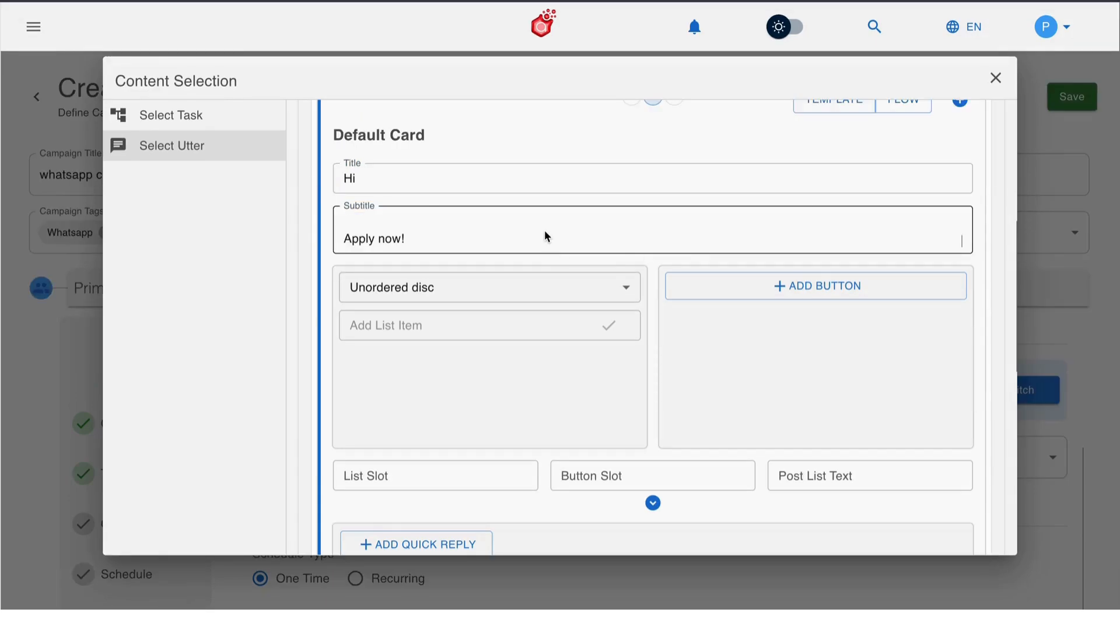
scroll(544, 236, "down", 2)
scroll(544, 236, "up", 3)
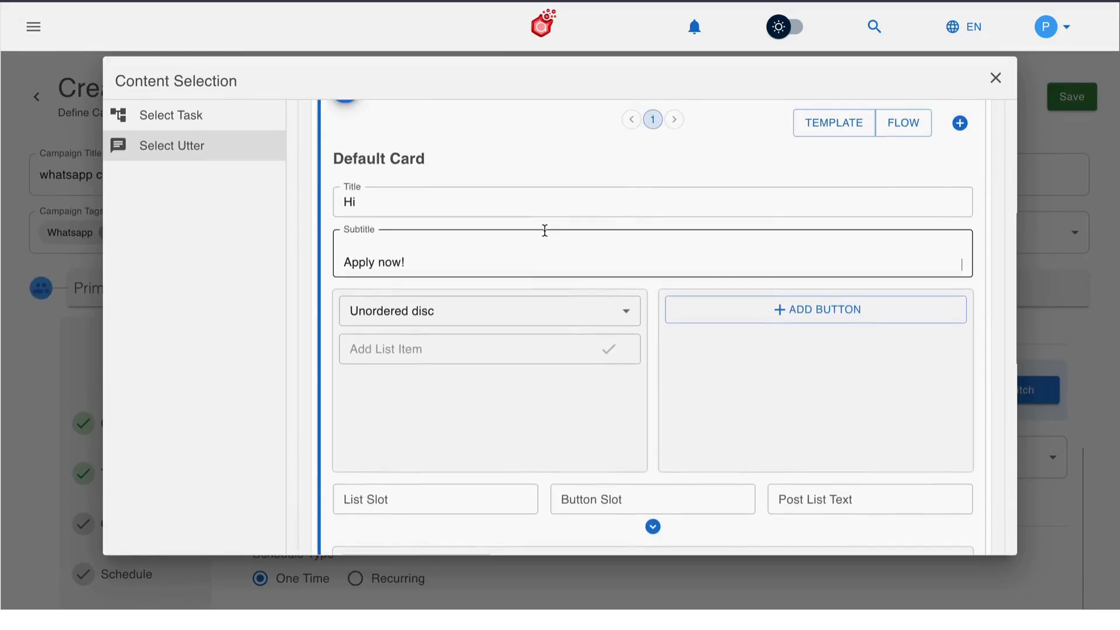
scroll(527, 255, "up", 1)
left_click(708, 320)
left_click(525, 204)
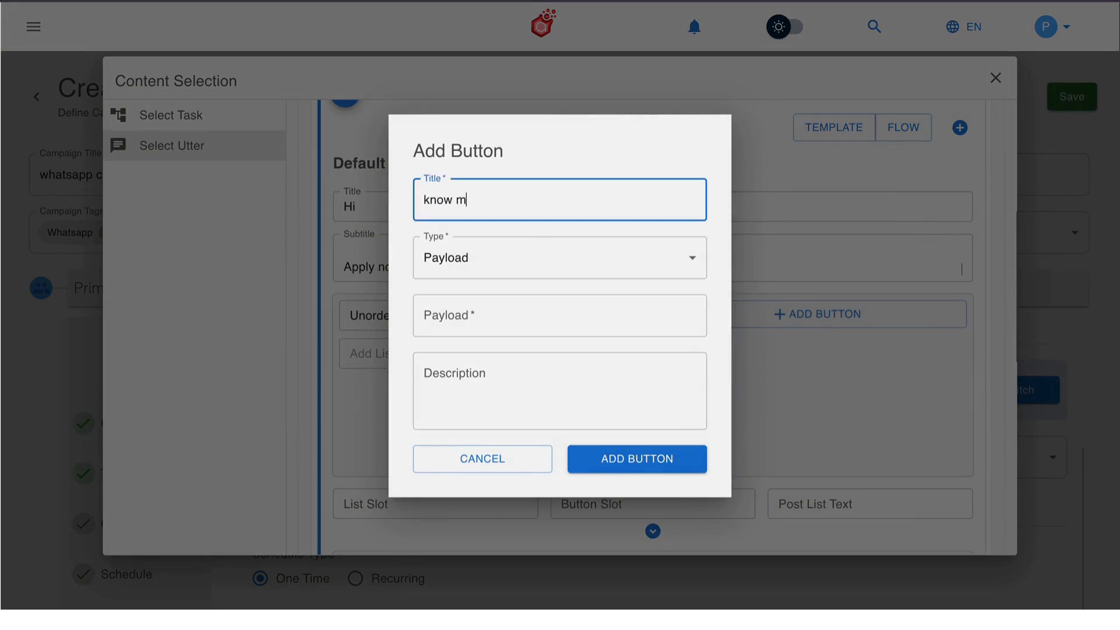
left_click(477, 260)
left_click(488, 322)
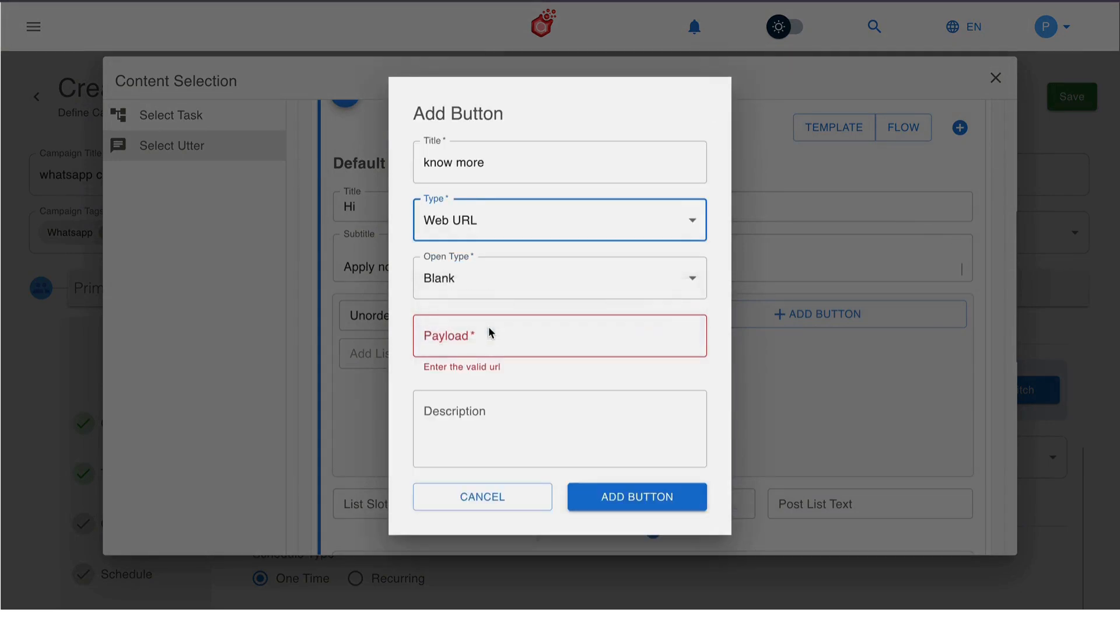
left_click(495, 326)
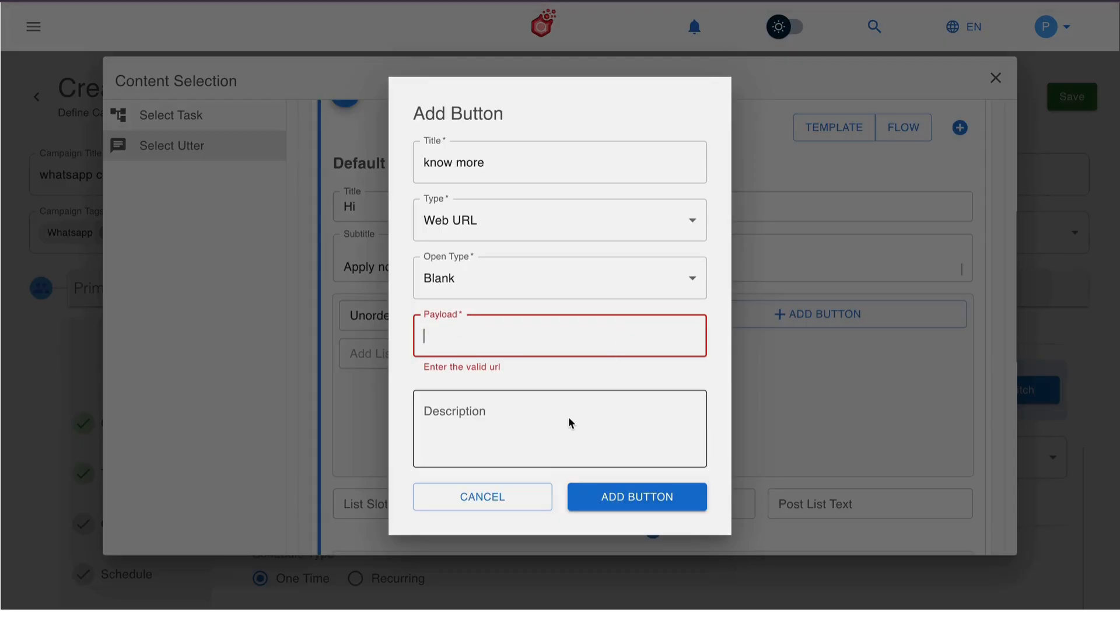
type("https://bankbuddy.ai/")
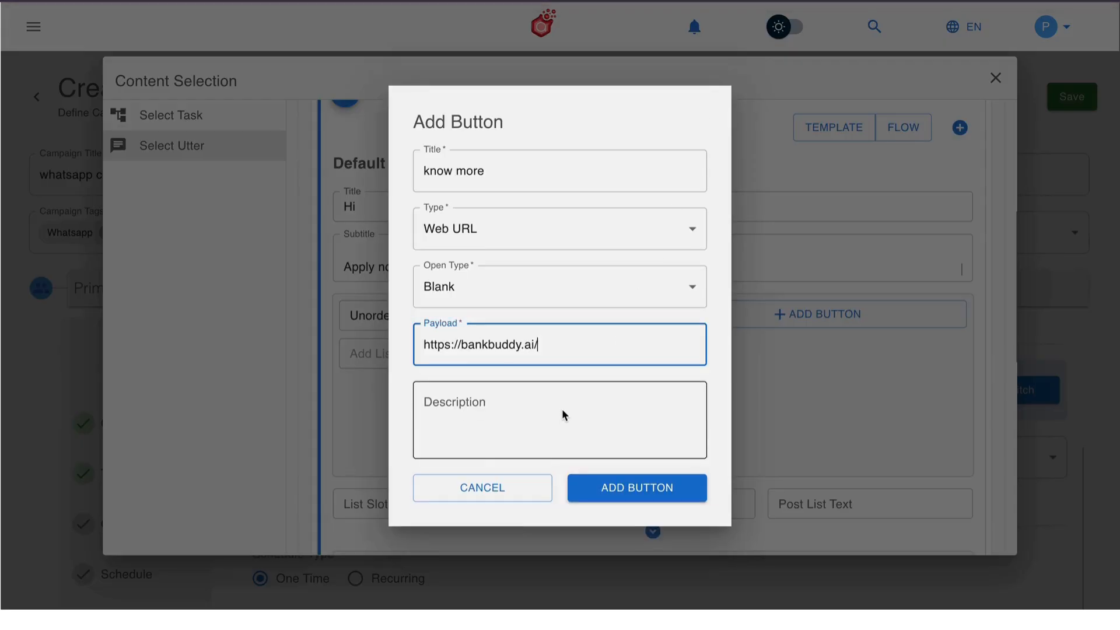
left_click(610, 482)
Add a second button titled "opt out" of type Payload with the payload exit.
left_click(815, 314)
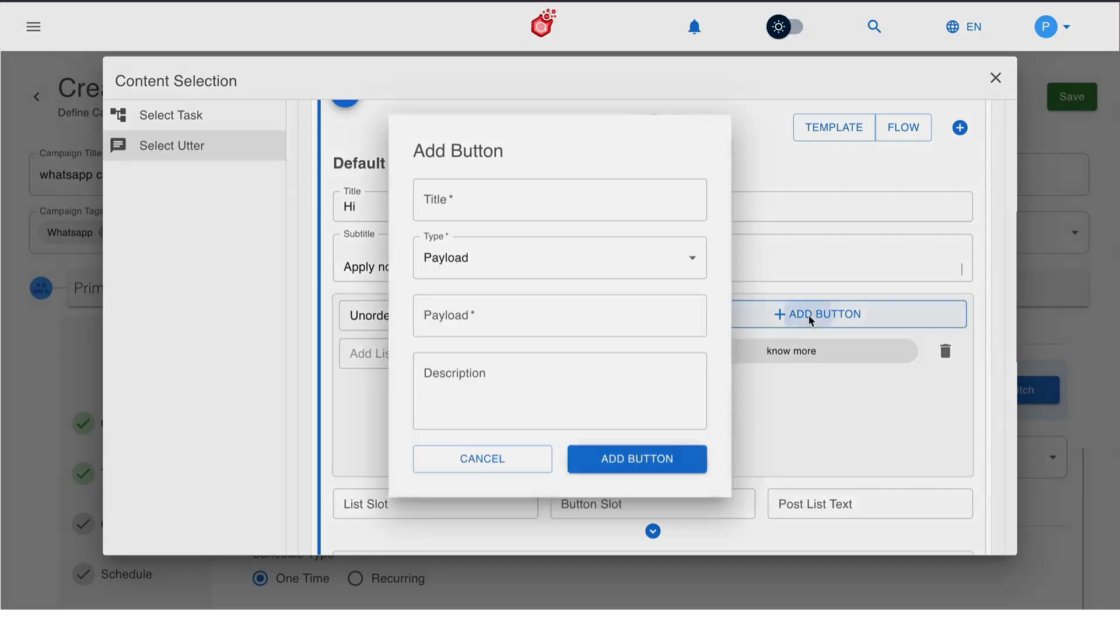
left_click(565, 201)
type("opt out")
left_click(565, 309)
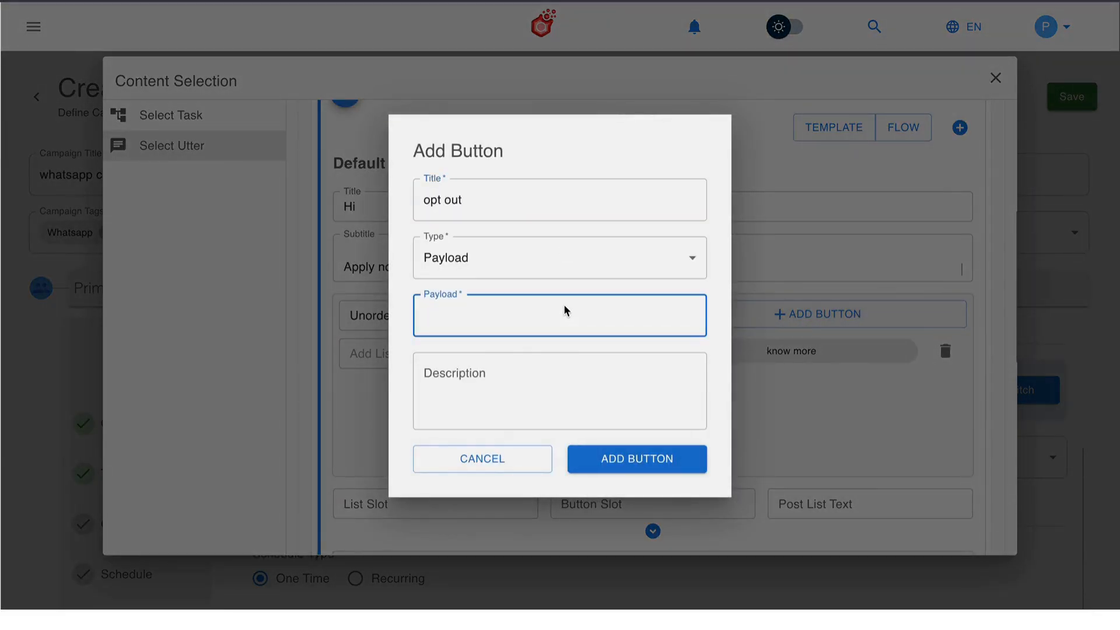
type("exit")
left_click(609, 458)
Save the task3 utter and return to the campaign form with it as the selected content.
scroll(613, 461, "down", 6)
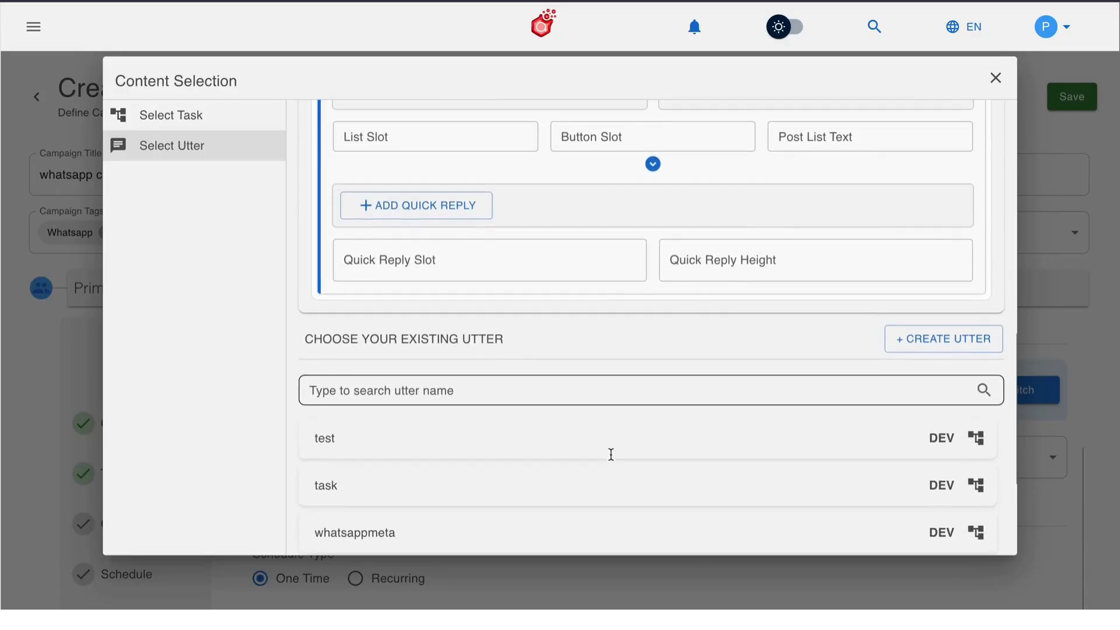
scroll(611, 459, "up", 8)
scroll(610, 459, "up", 5)
left_click(890, 271)
left_click(690, 333)
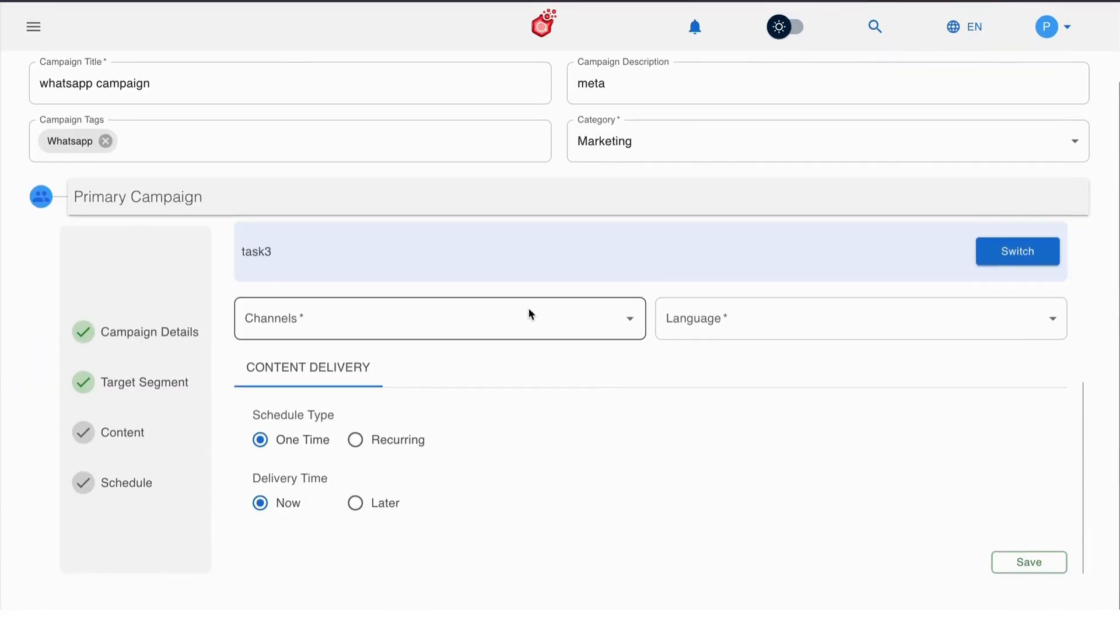
Set the content channel to Whatsapp (Meta) and the language to English.
left_click(528, 314)
left_click(529, 368)
left_click(751, 333)
left_click(762, 362)
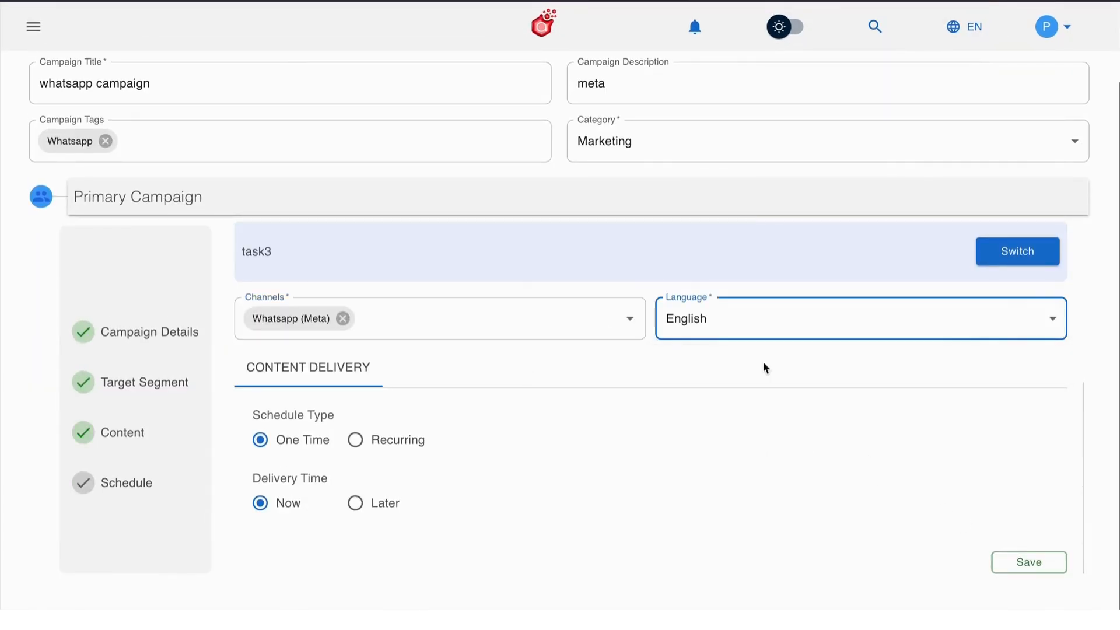
Save the sub-campaign along with the whole campaign, and activate the whatsapp campaign with ID 8.
left_click(1013, 561)
scroll(782, 332, "up", 2)
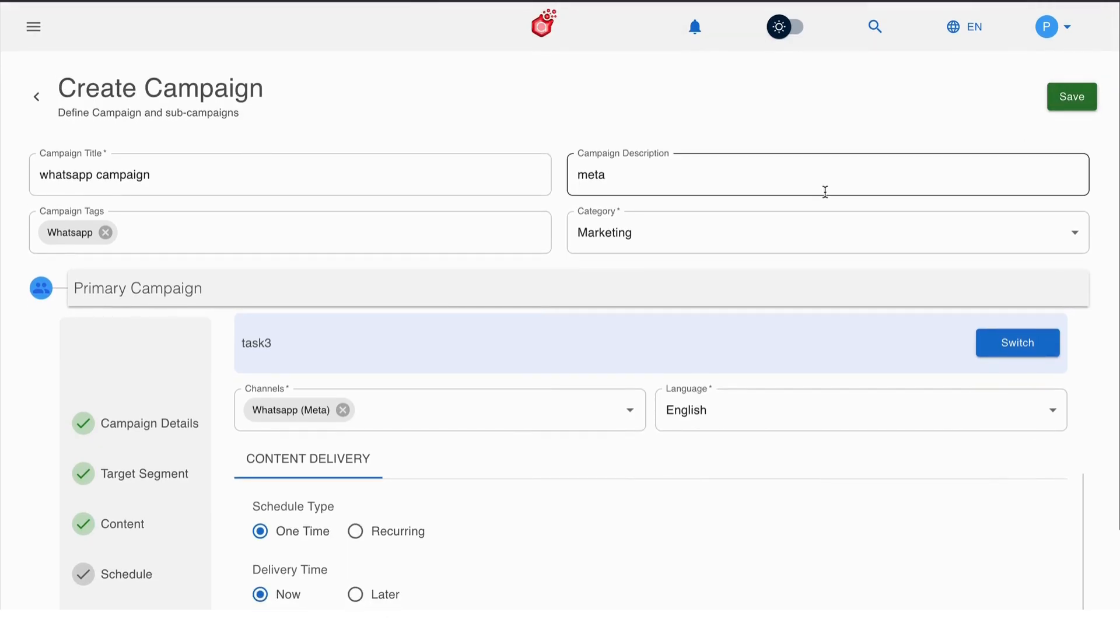
left_click(1050, 100)
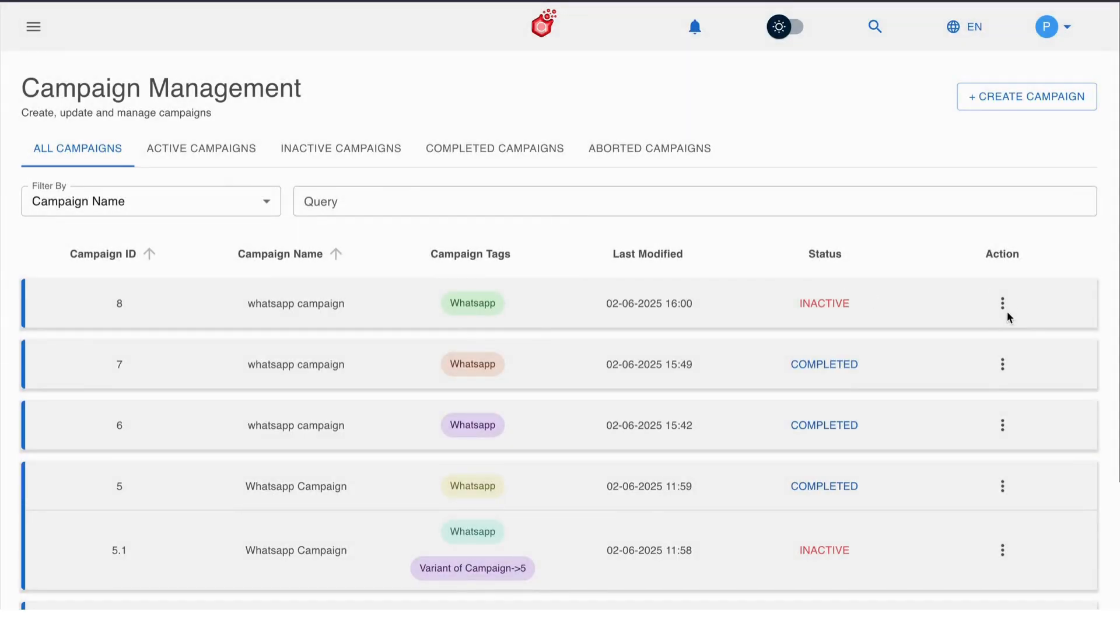
left_click(1002, 303)
left_click(1007, 407)
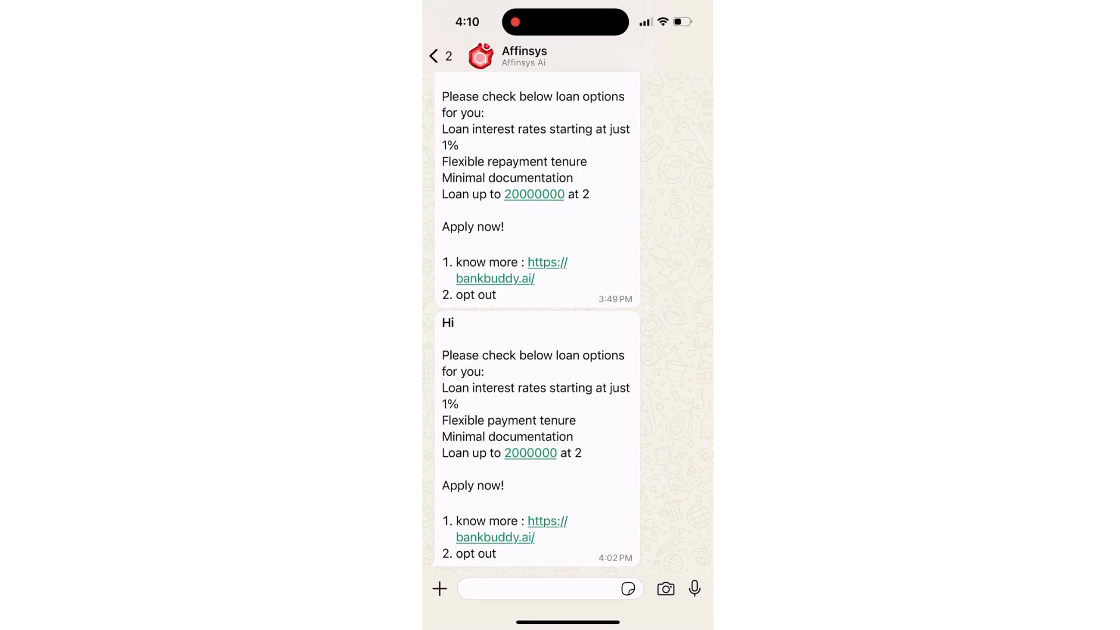
Open the bankbuddy.ai link from the newest WhatsApp message on the phone and leave the web page.
left_click(495, 537)
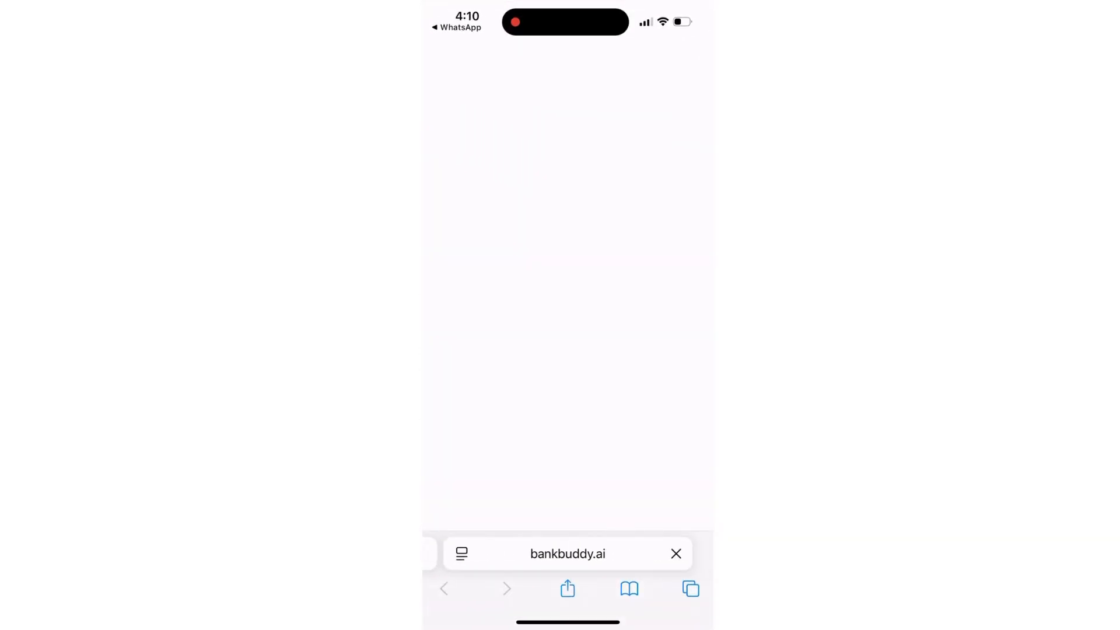
left_click_drag(568, 621, 636, 467)
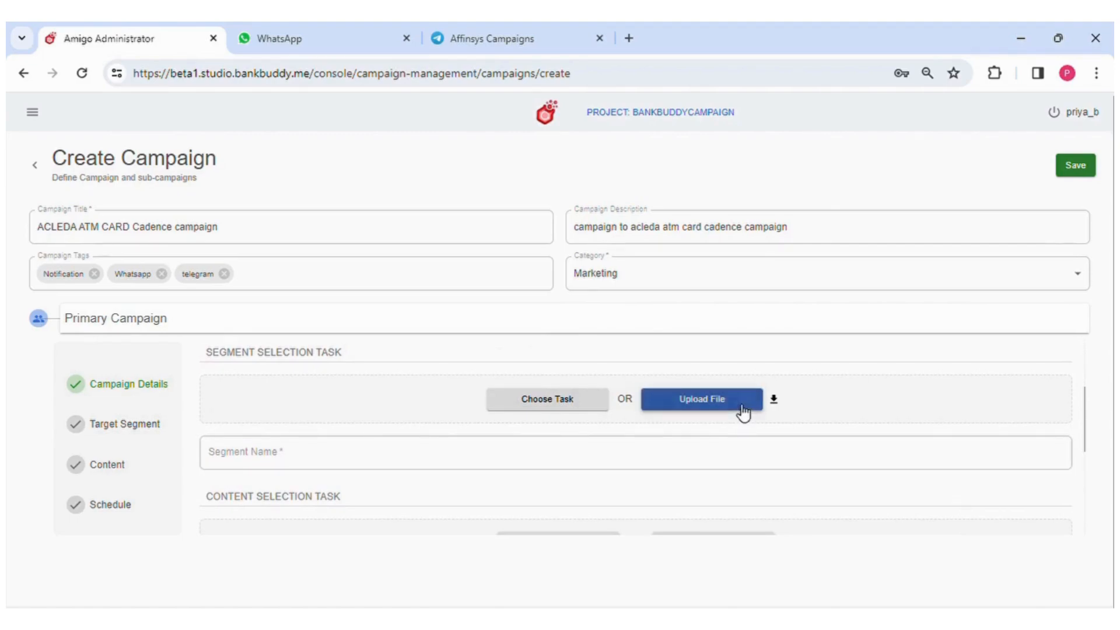
Upload and preview template 3.xlsx as the ACLEDA ATM card campaign's target users, and name the segment ACLEDA Card users.
left_click(742, 412)
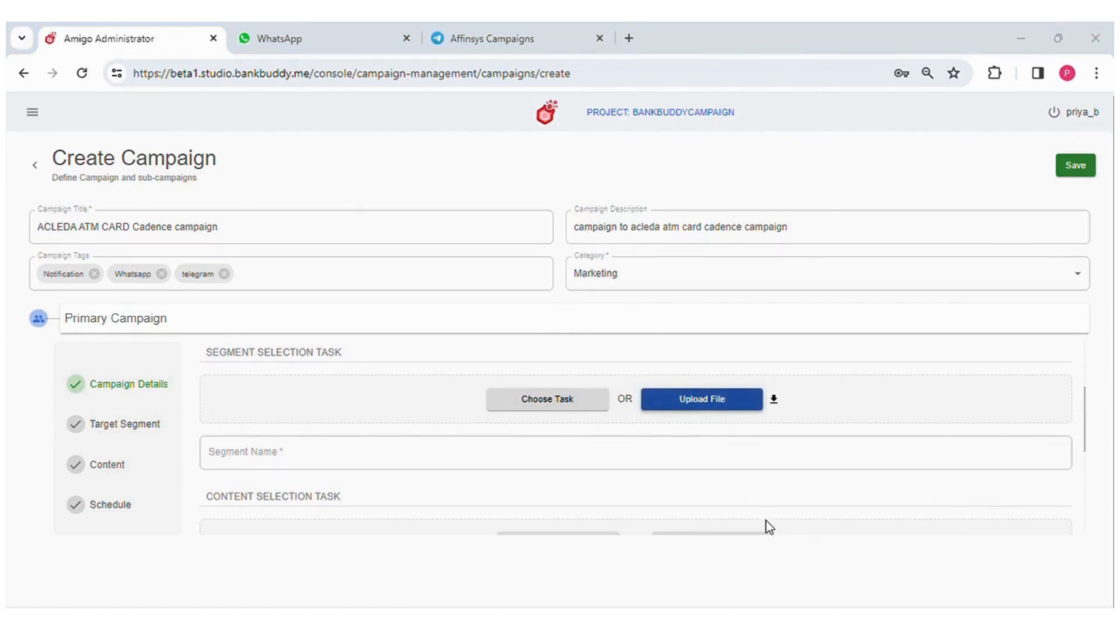
left_click(955, 403)
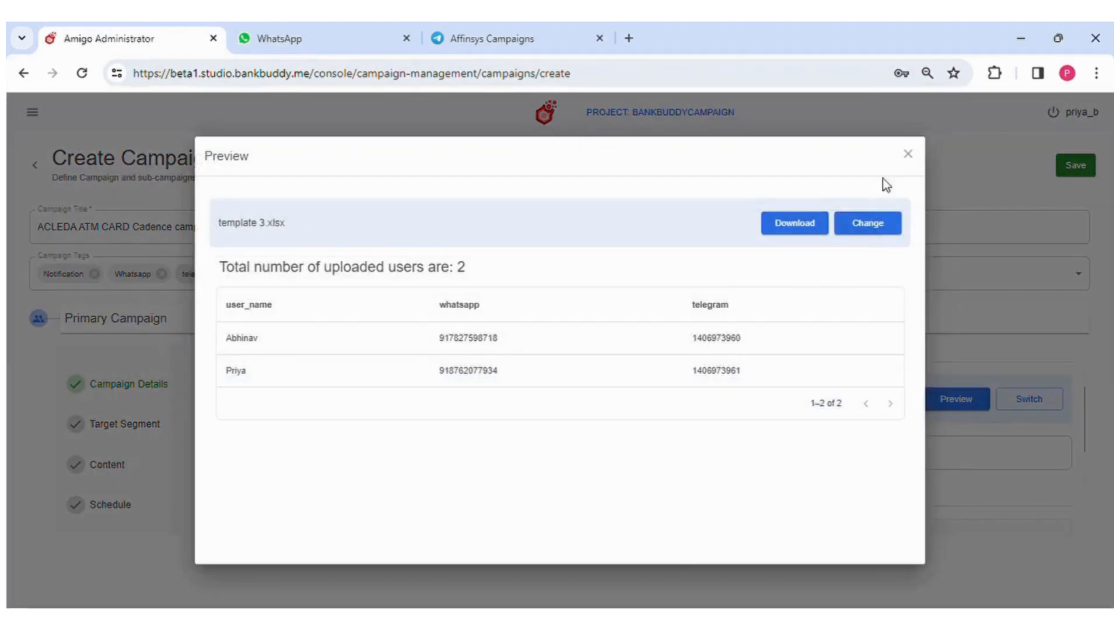
left_click(907, 154)
scroll(744, 458, "down", 1)
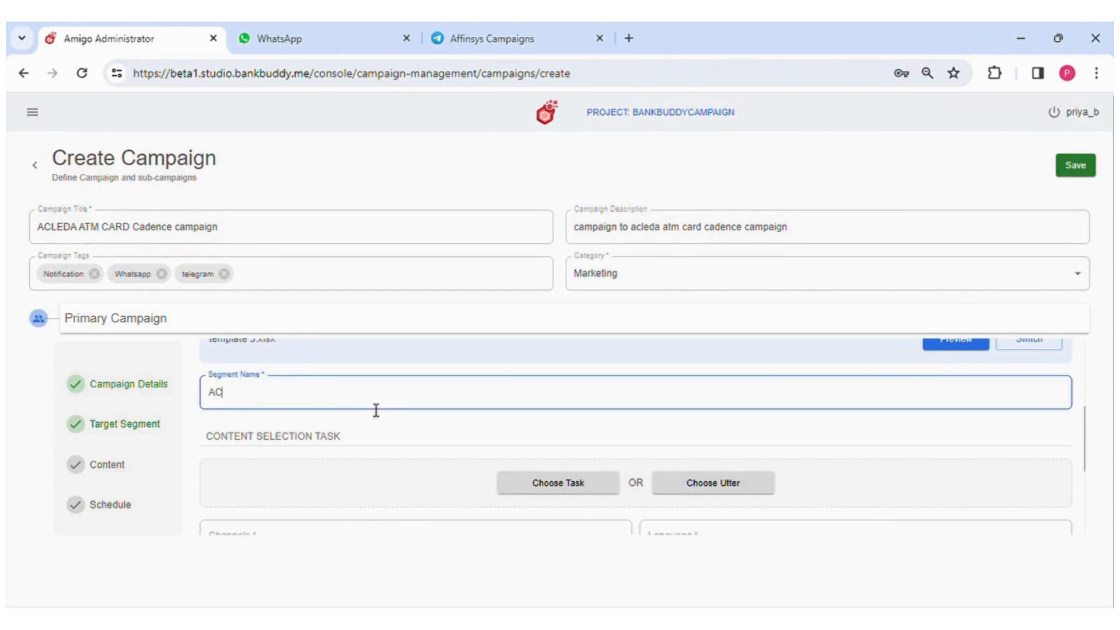
left_click(369, 440)
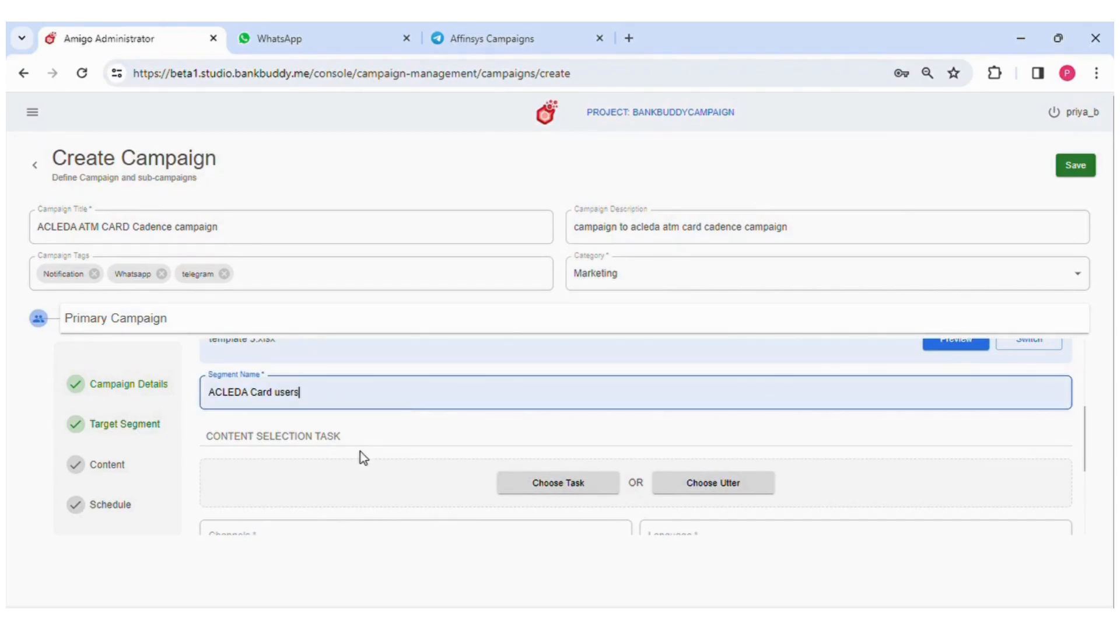
Choose the existing utter ACLEDA Card users as the primary campaign's content.
scroll(512, 415, "down", 1)
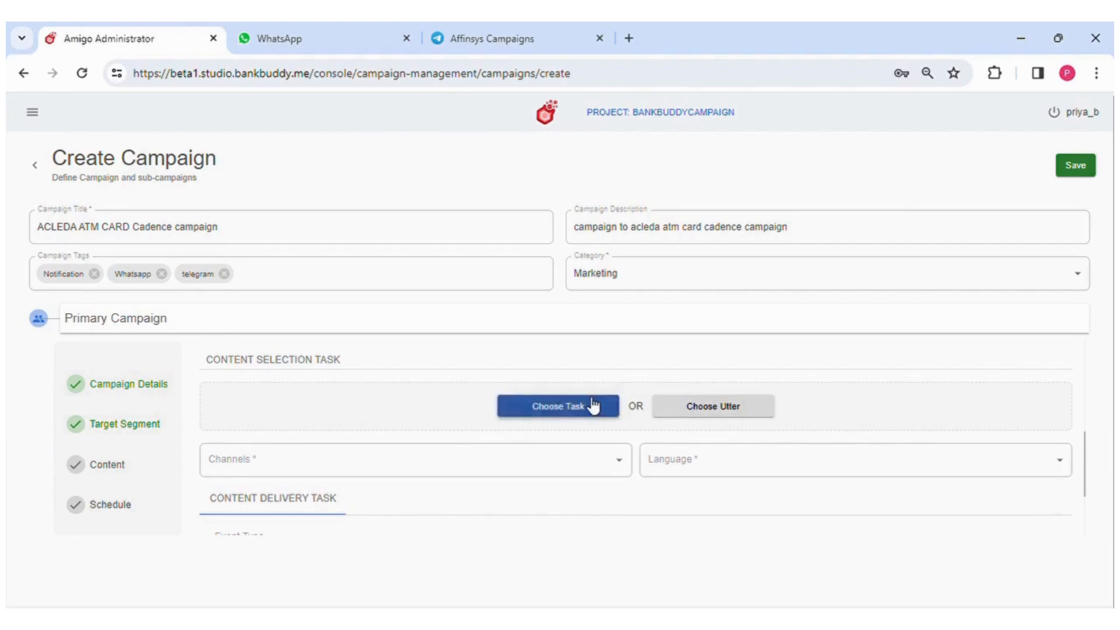
left_click(740, 418)
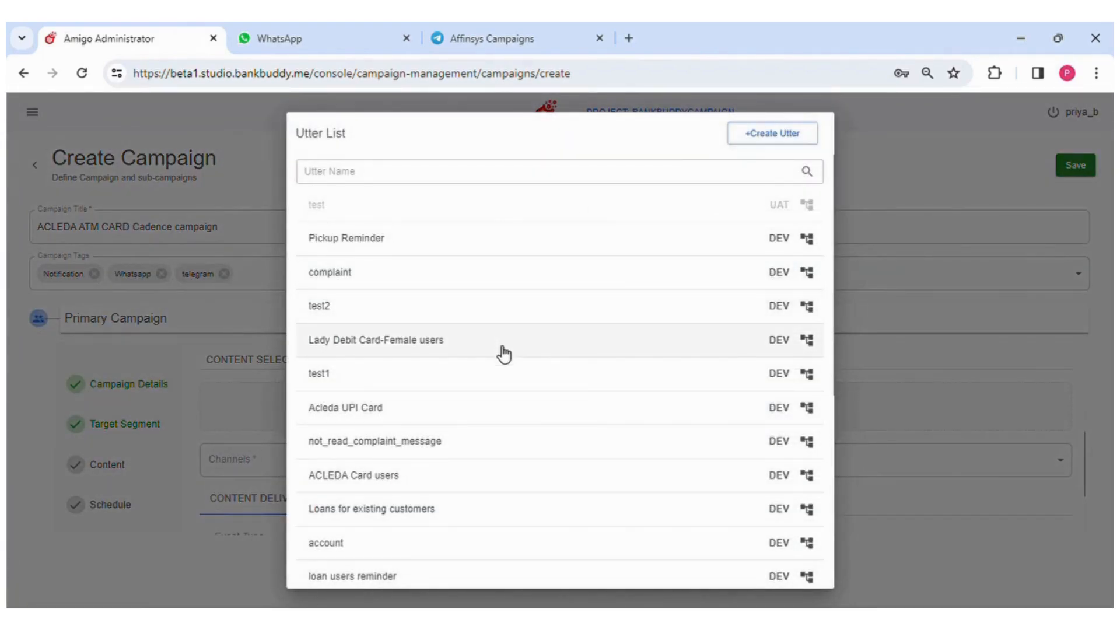
left_click(491, 476)
Set the primary campaign's channels to Whatsapp (Meta) and Telegram and its language to English.
scroll(490, 479, "down", 1)
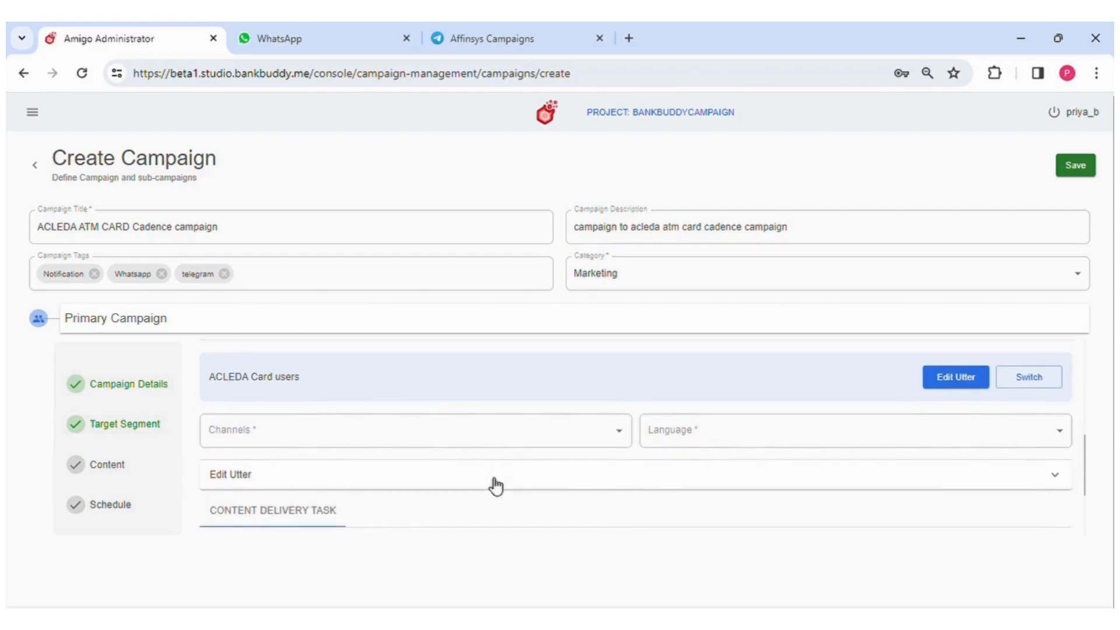
left_click(475, 433)
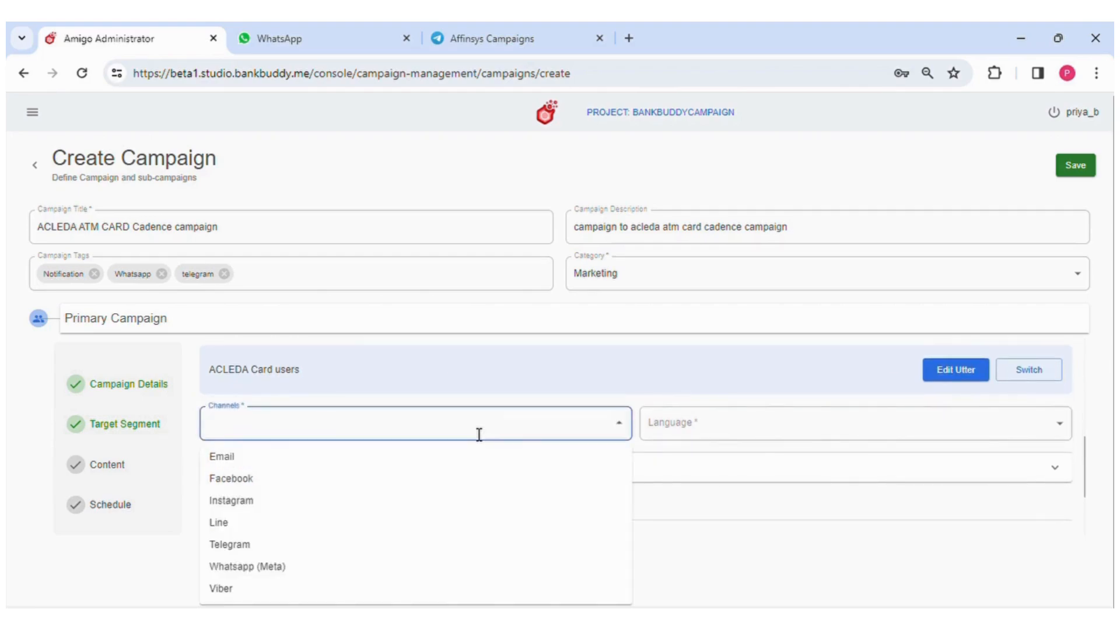
left_click(350, 565)
left_click(375, 438)
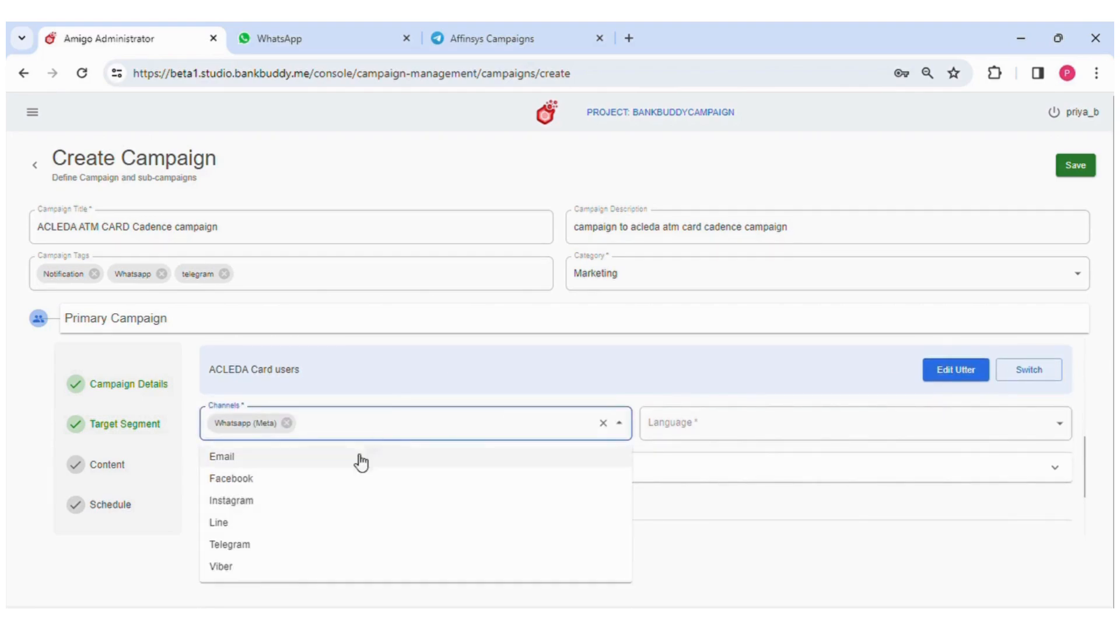
left_click(324, 541)
left_click(703, 425)
left_click(706, 445)
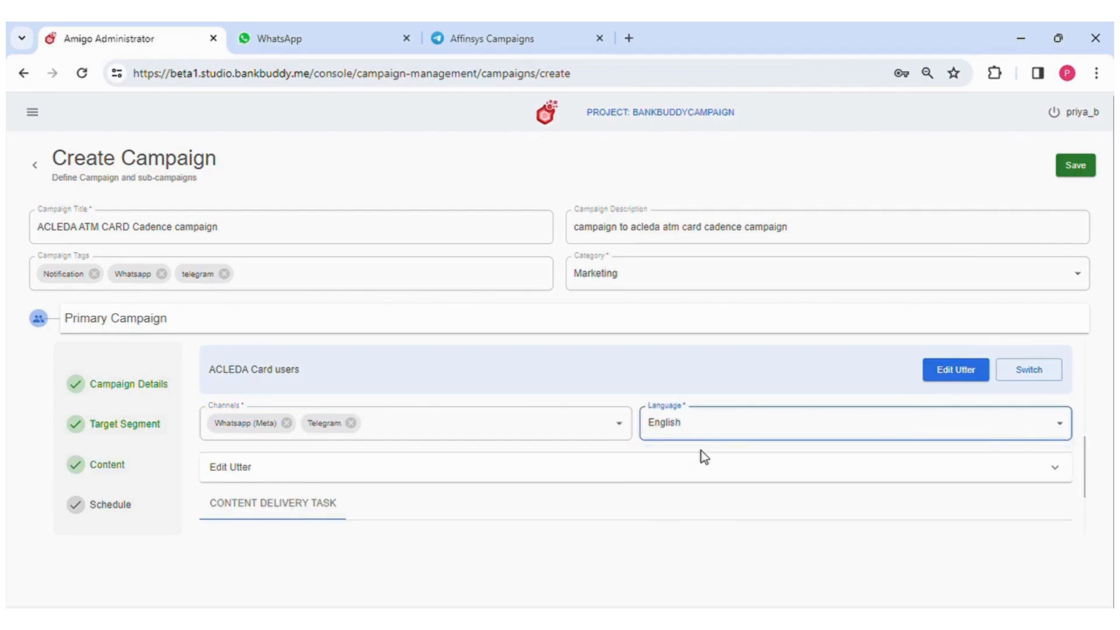
Look through the ACLEDA Card users utter and the content delivery settings, and save the campaign.
left_click(697, 461)
scroll(663, 429, "down", 10)
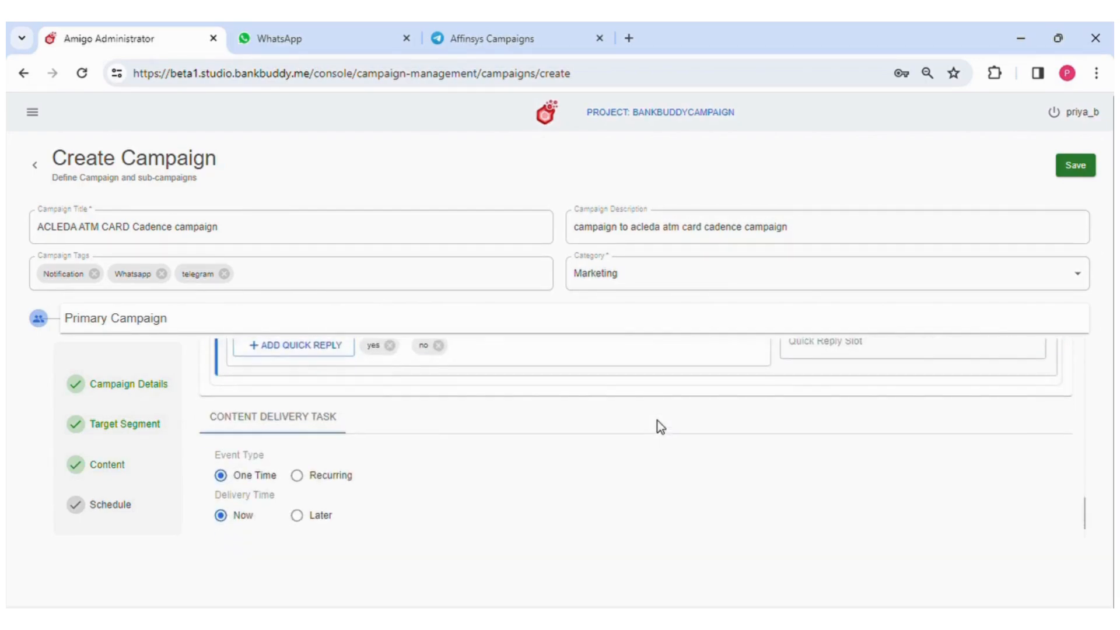
left_click(1076, 167)
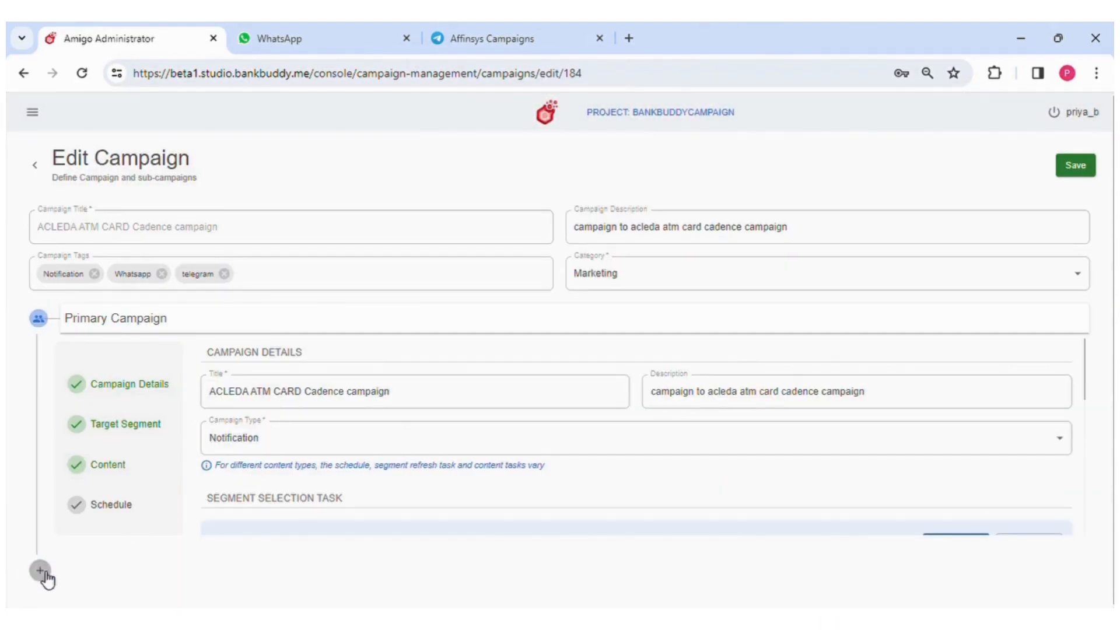
Add Sub Campaign 1 with the title MASTERCARD Lady Debit Card and a description starting with "campaign to mastercard".
left_click(42, 572)
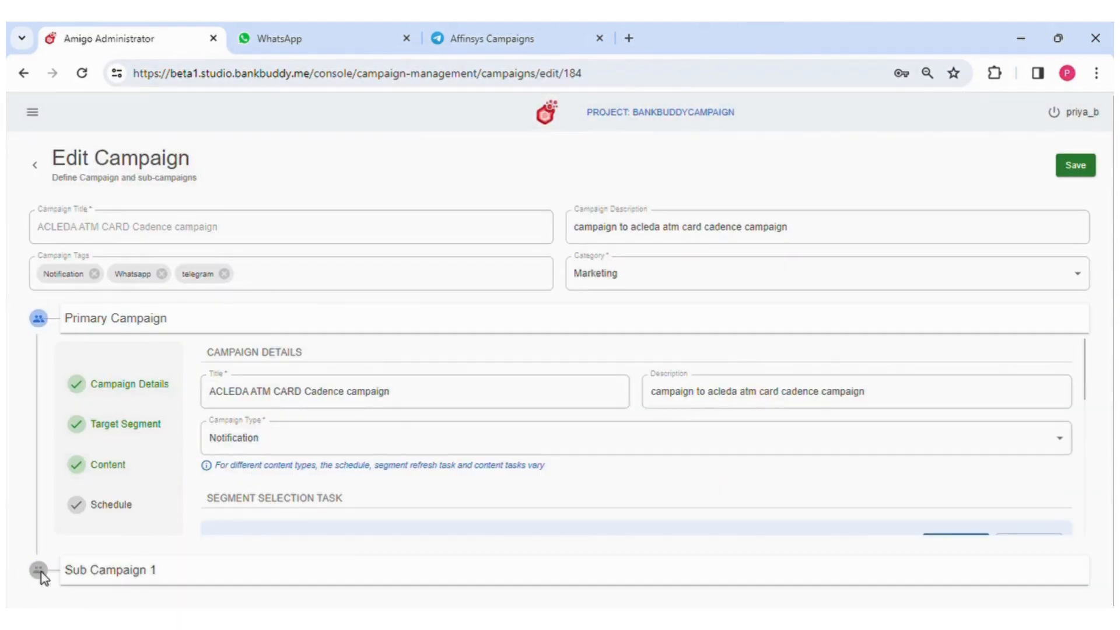
scroll(245, 467, "down", 4)
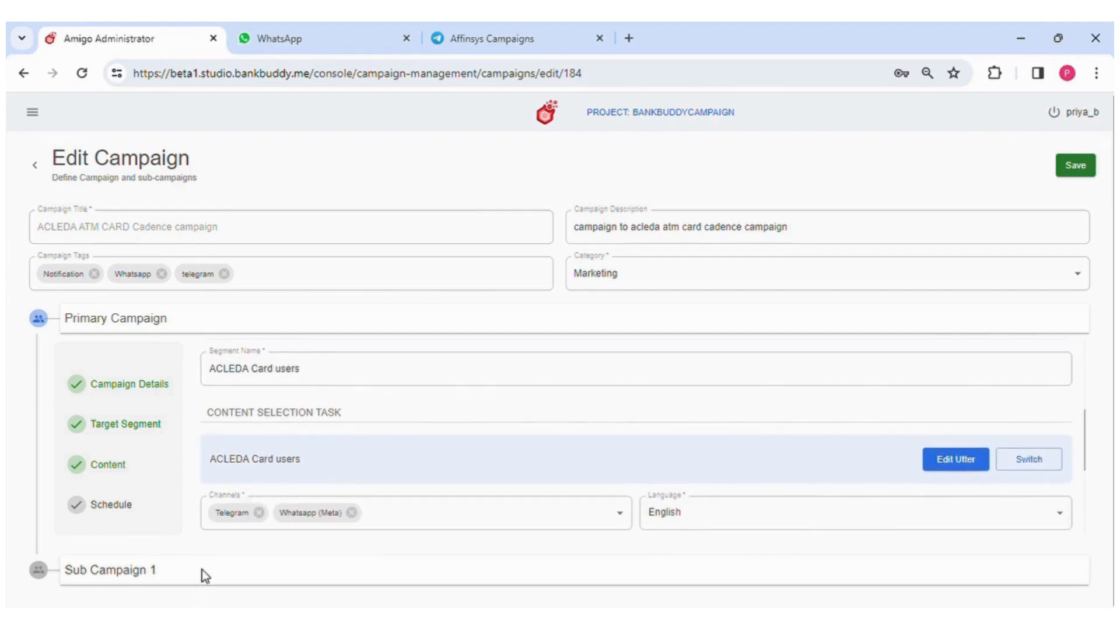
left_click(202, 570)
left_click(255, 433)
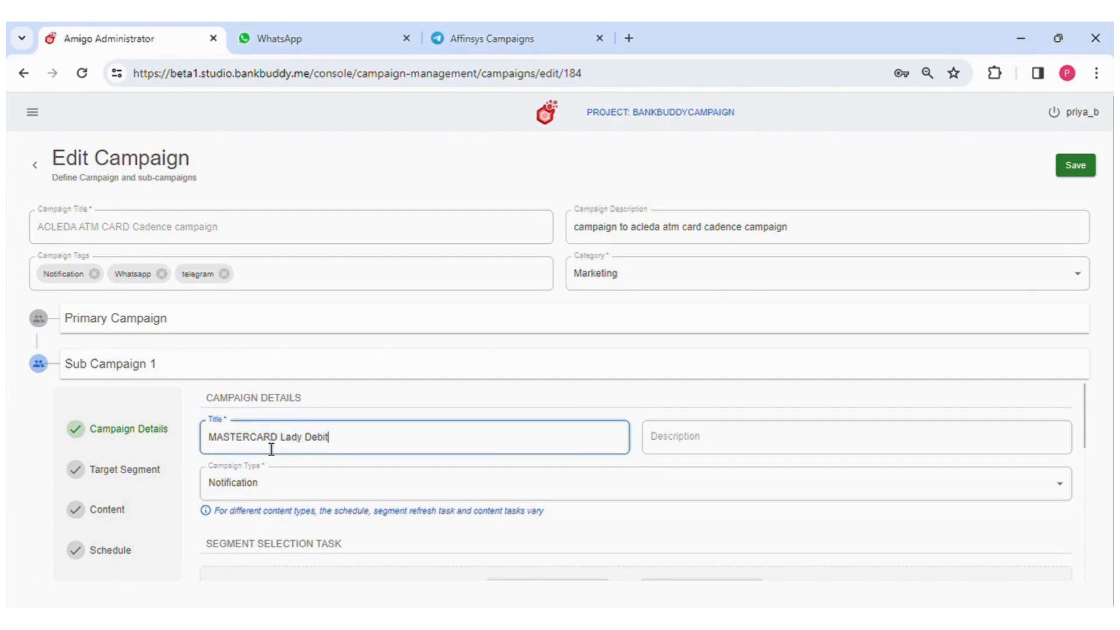
left_click(731, 450)
type("campaign to mastercard l")
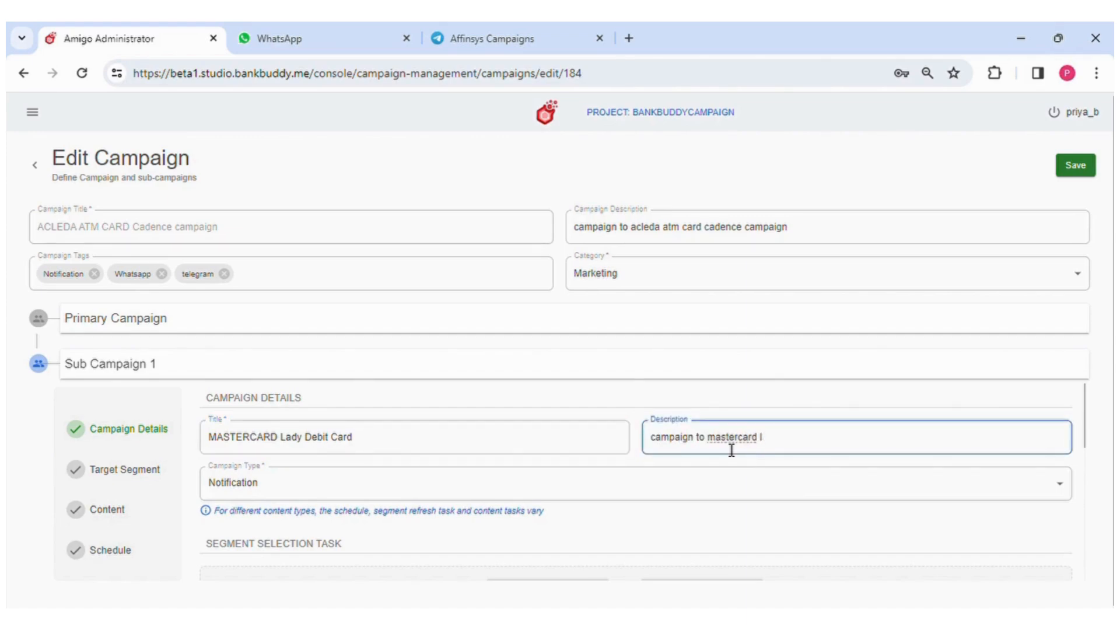
Choose the existing task Fetch Reacted Users as Sub Campaign 1's segment selection.
scroll(607, 478, "down", 2)
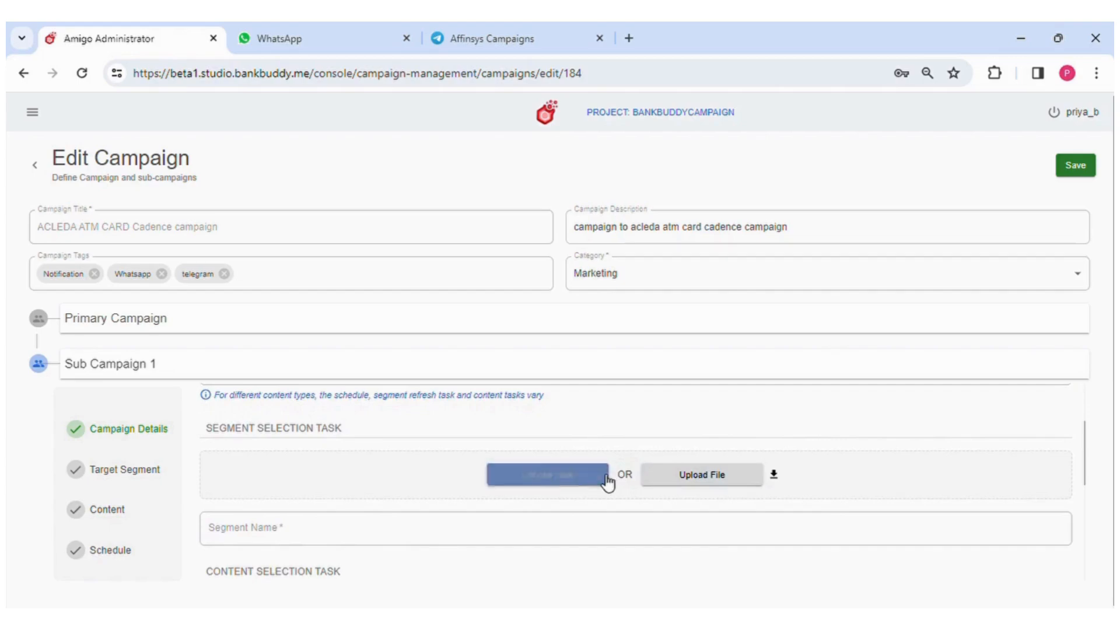
left_click(606, 482)
left_click(494, 292)
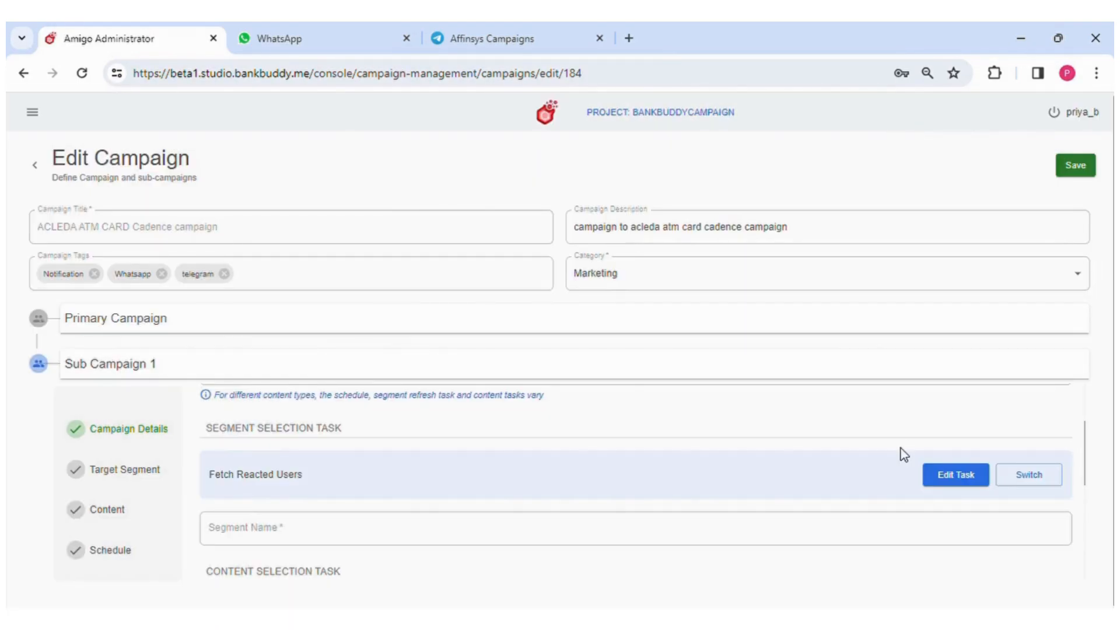
Examine the filter_reacted_users Python code in the Fetch Reacted Users task and publish the task.
scroll(903, 453, "down", 1)
left_click(977, 463)
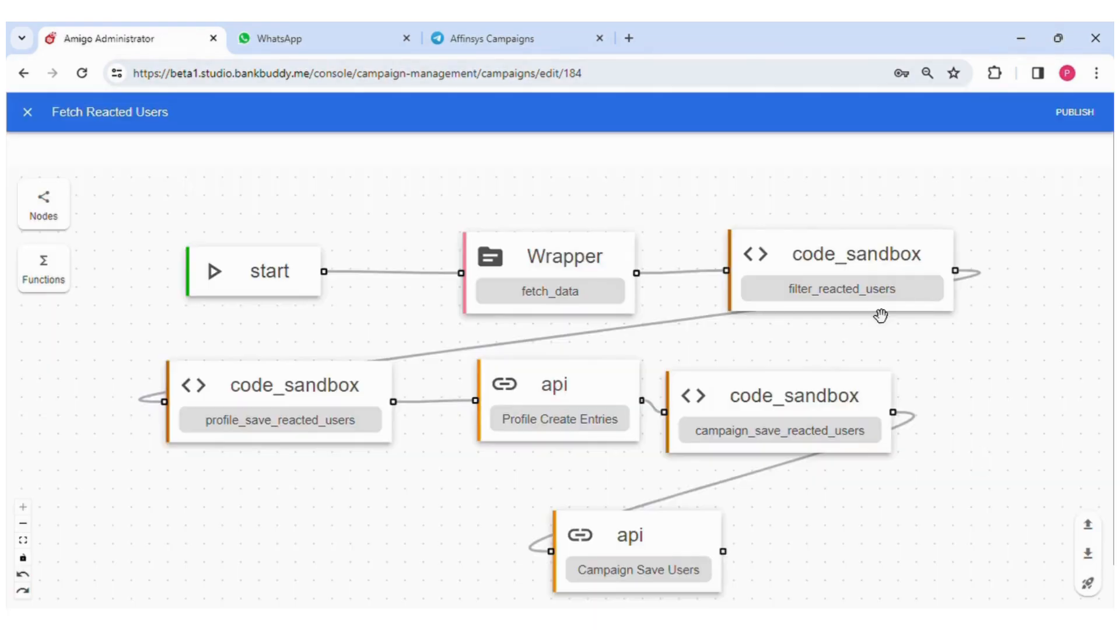
left_click(876, 273)
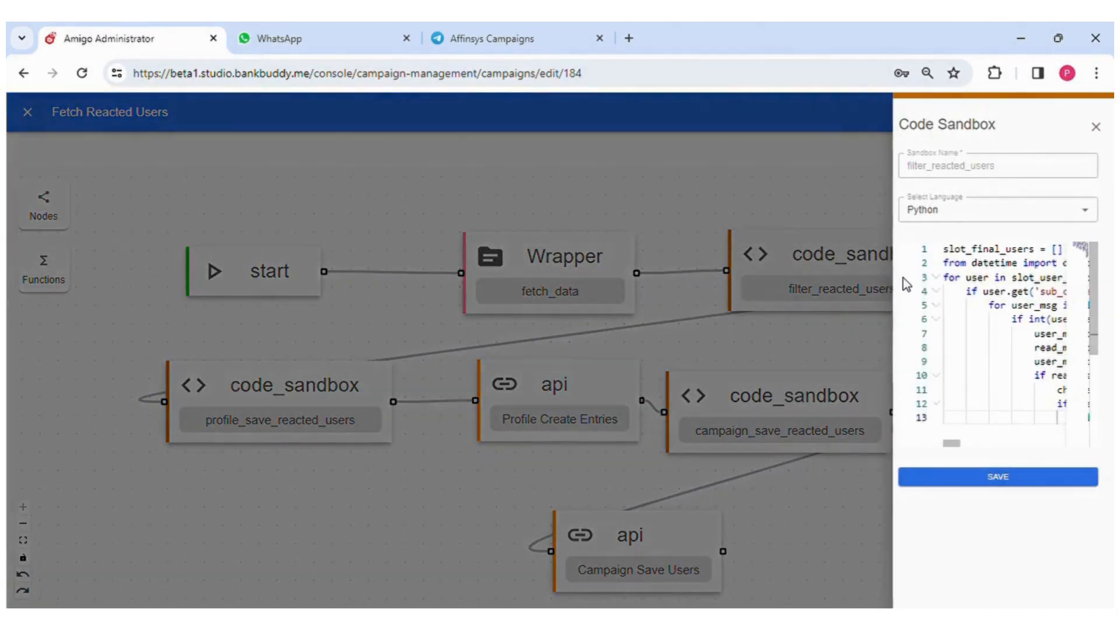
left_click_drag(902, 290, 560, 330)
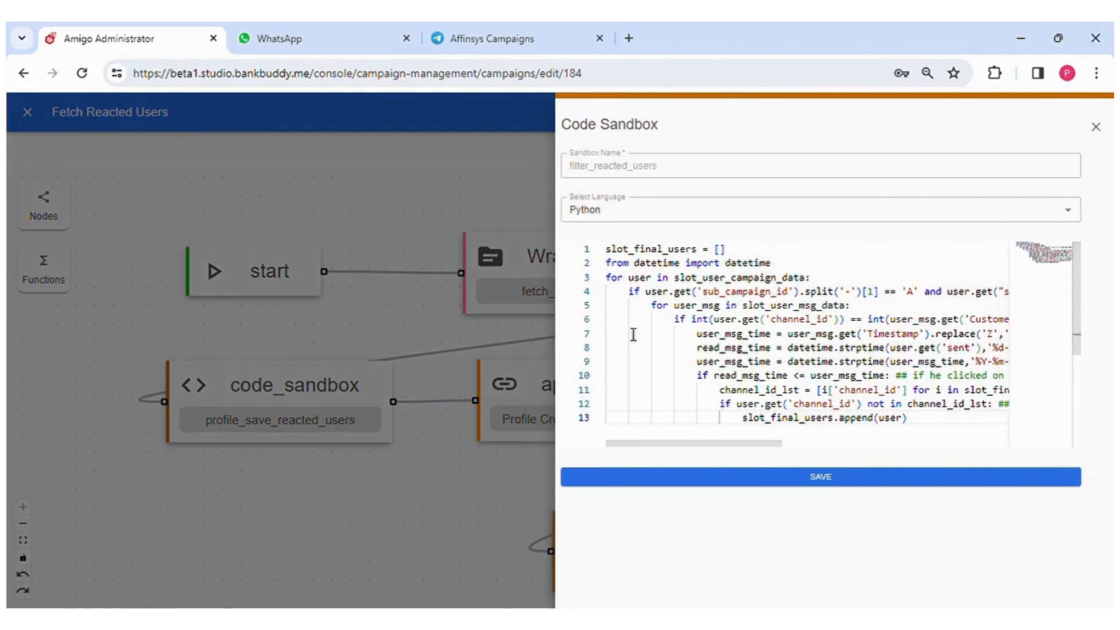
scroll(651, 335, "right", 3)
scroll(651, 336, "right", 10)
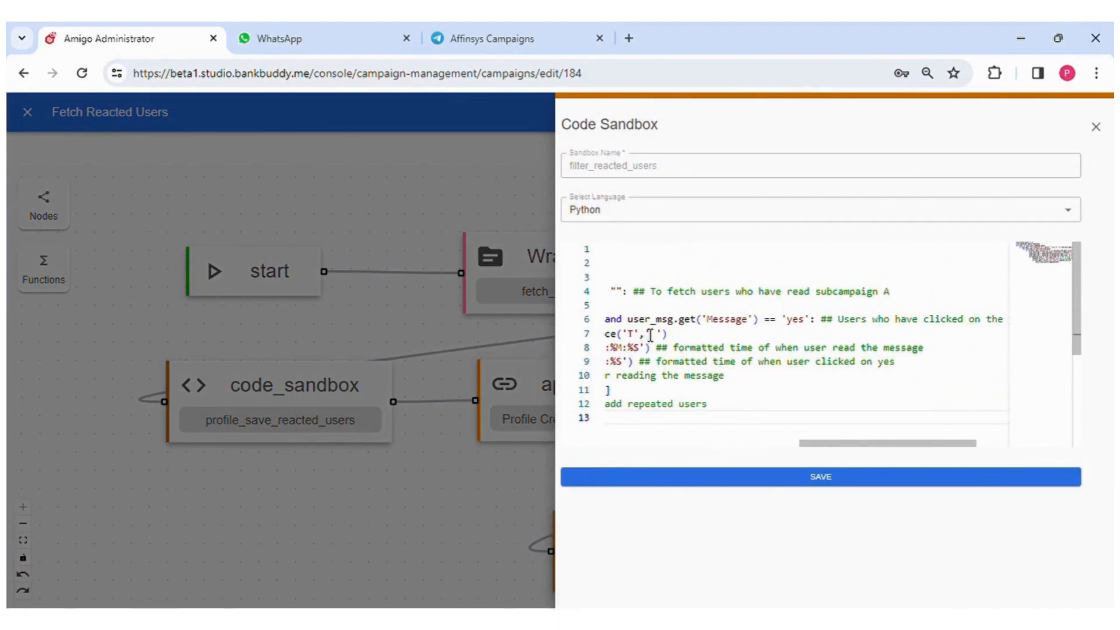
scroll(934, 324, "left", 5)
left_click(1095, 126)
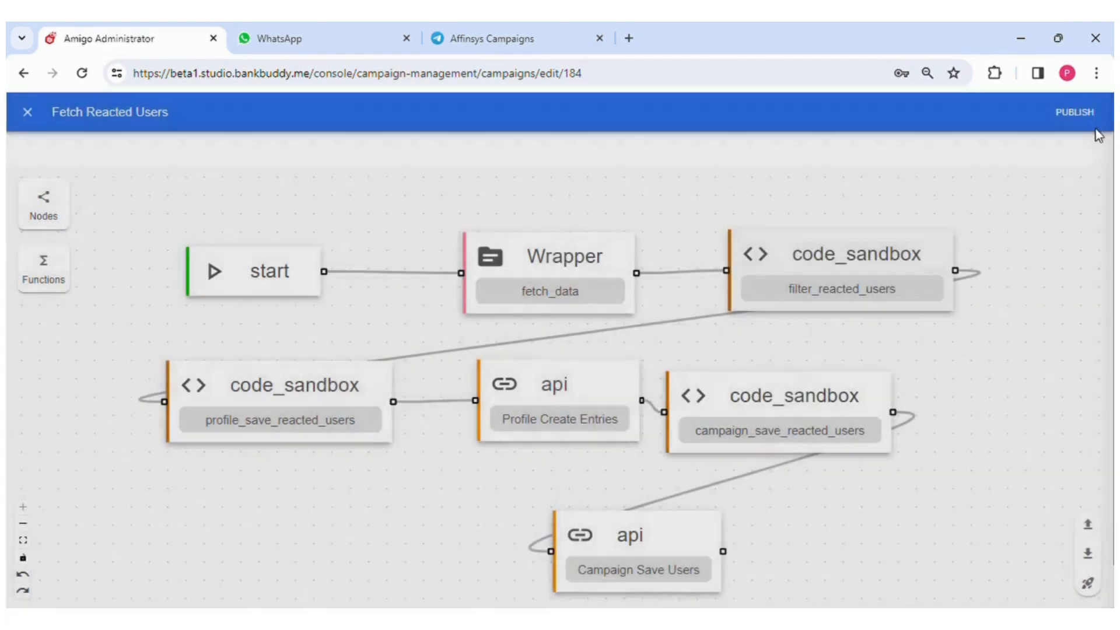
left_click(1090, 112)
Give the segment a name starting with Master and choose the utter Lady Debit Card-Female users as Sub Campaign 1's content.
left_click(362, 513)
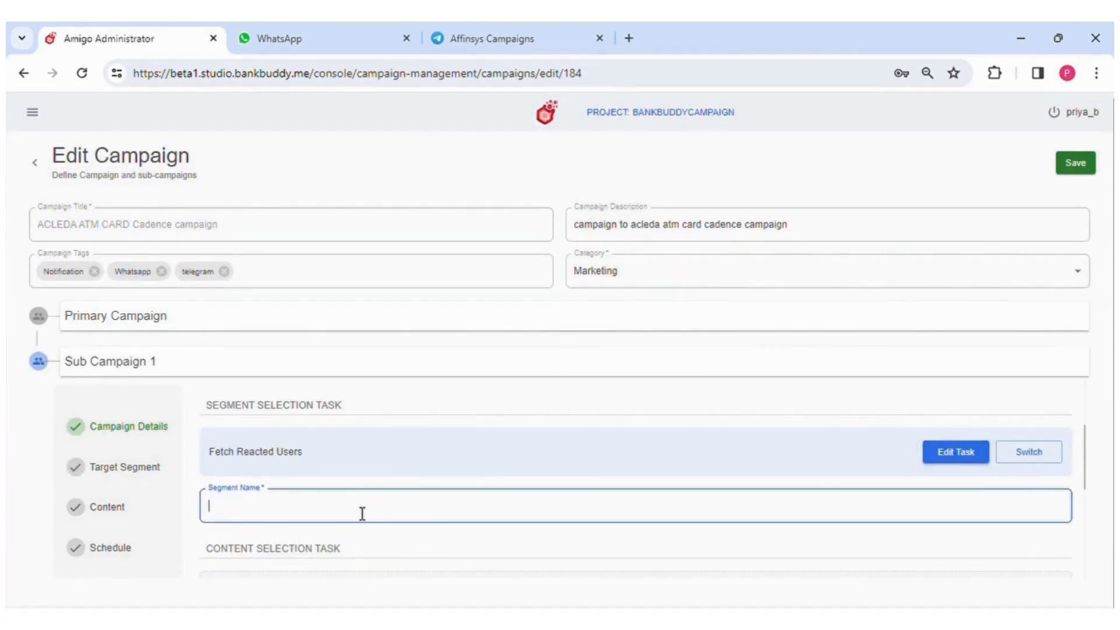
type("Master")
left_click(367, 472)
scroll(368, 472, "down", 3)
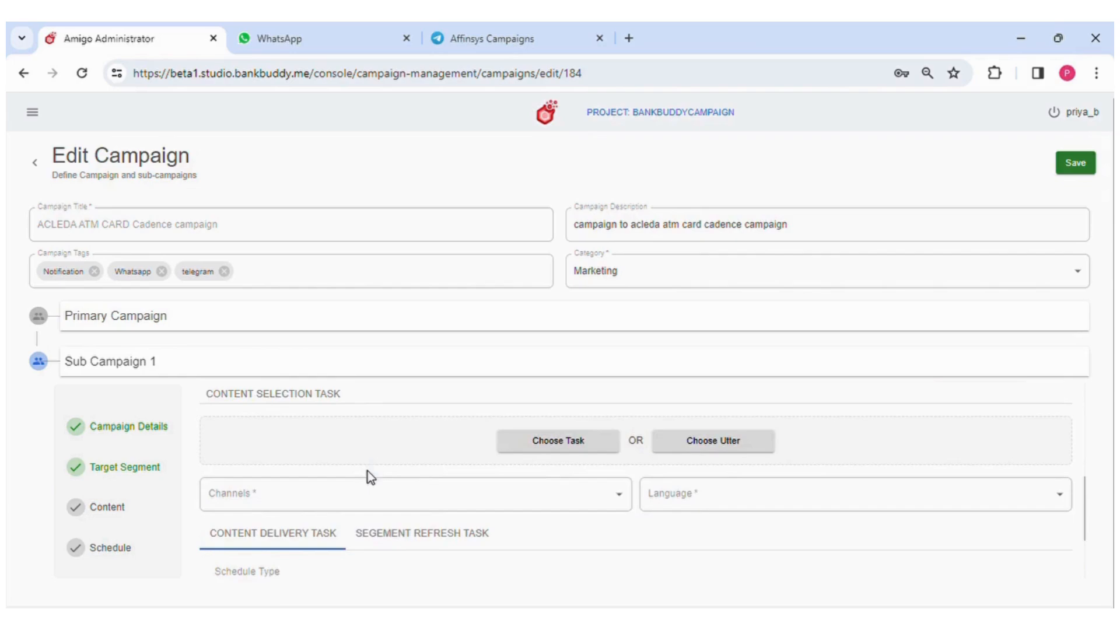
left_click(696, 447)
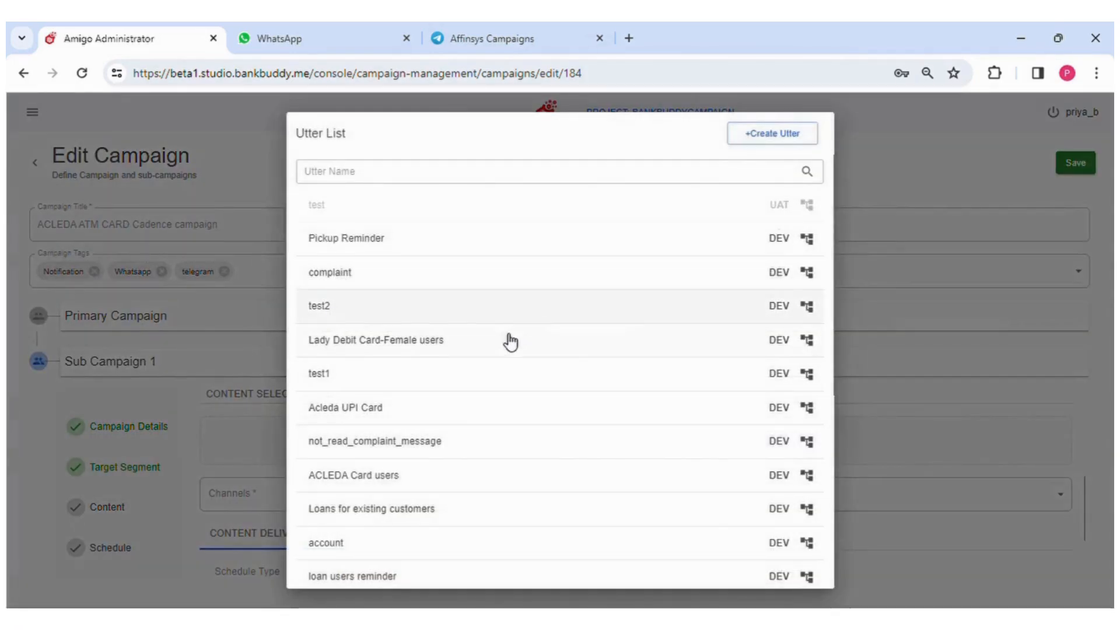
left_click(507, 310)
Set Sub Campaign 1's channels to Whatsapp (Meta) and Telegram and its language to English.
scroll(613, 500, "down", 1)
left_click(560, 464)
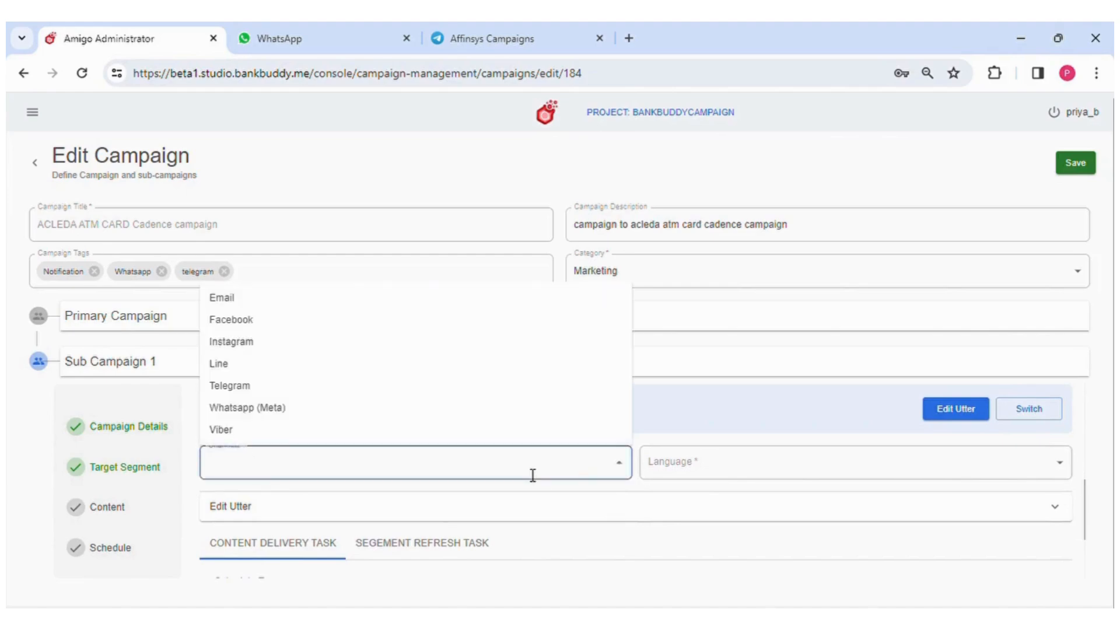
left_click(287, 411)
left_click(466, 469)
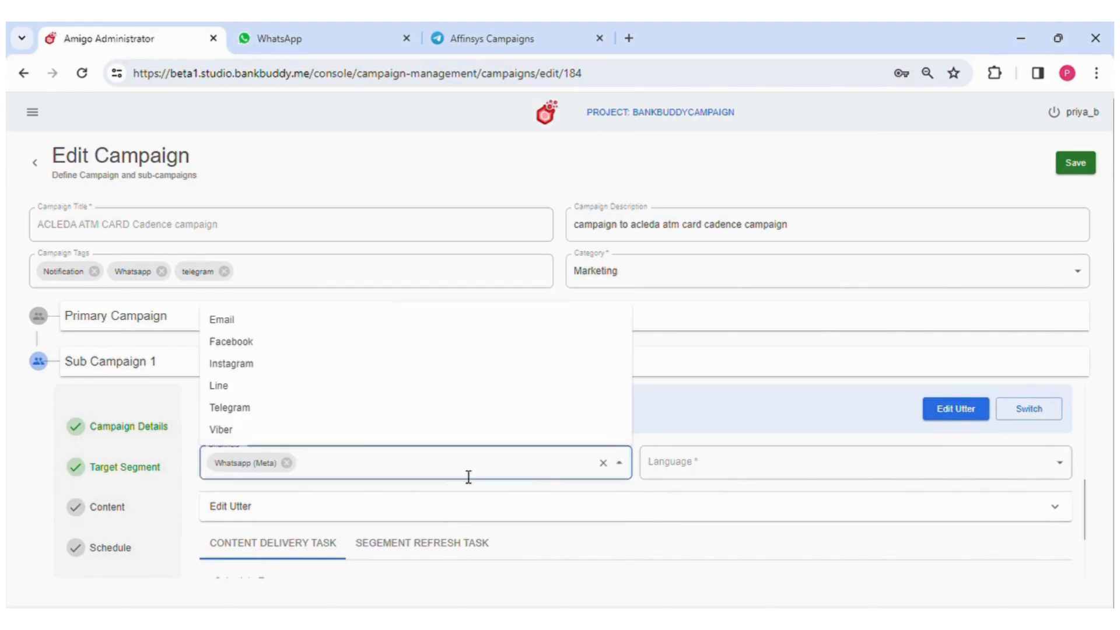
left_click(301, 413)
left_click(725, 466)
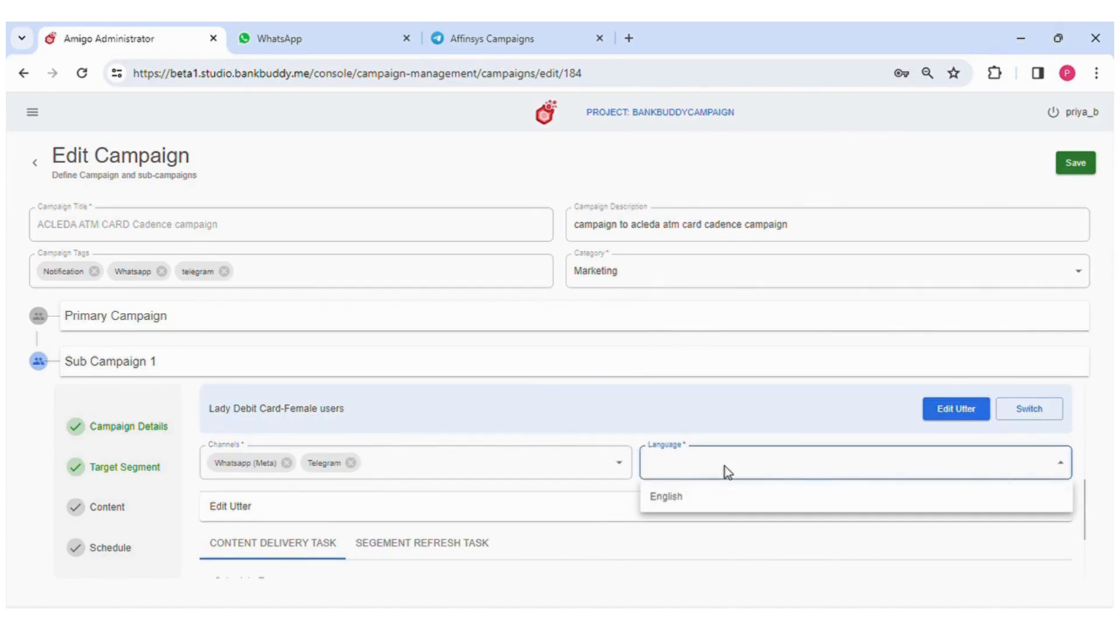
left_click(705, 497)
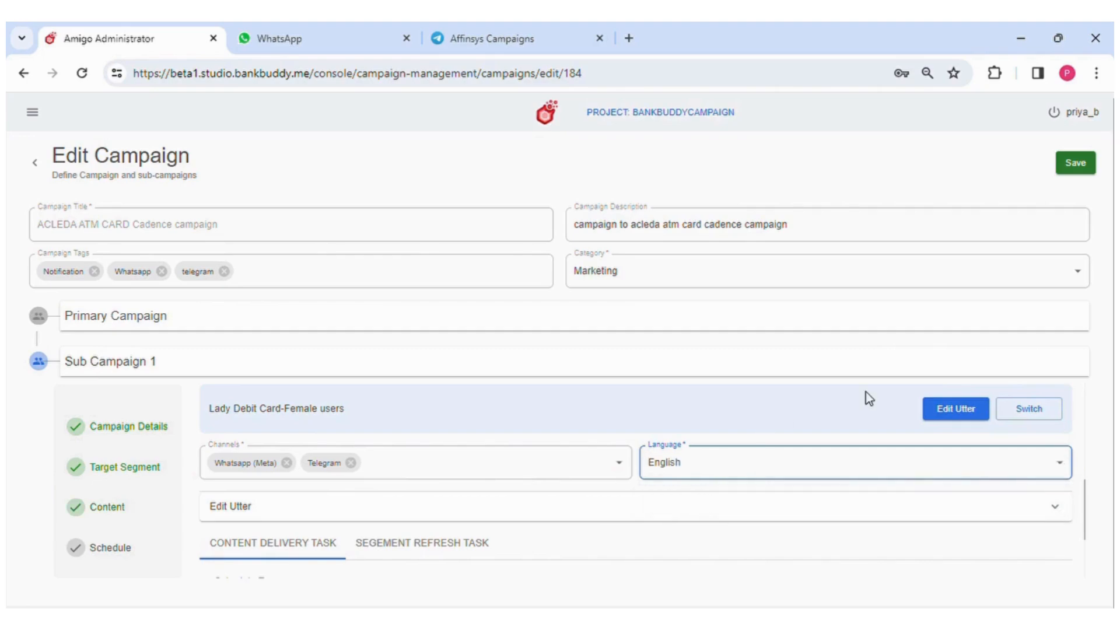
Open the Lady Debit Card-Female users utter for editing and look through its content.
left_click(941, 411)
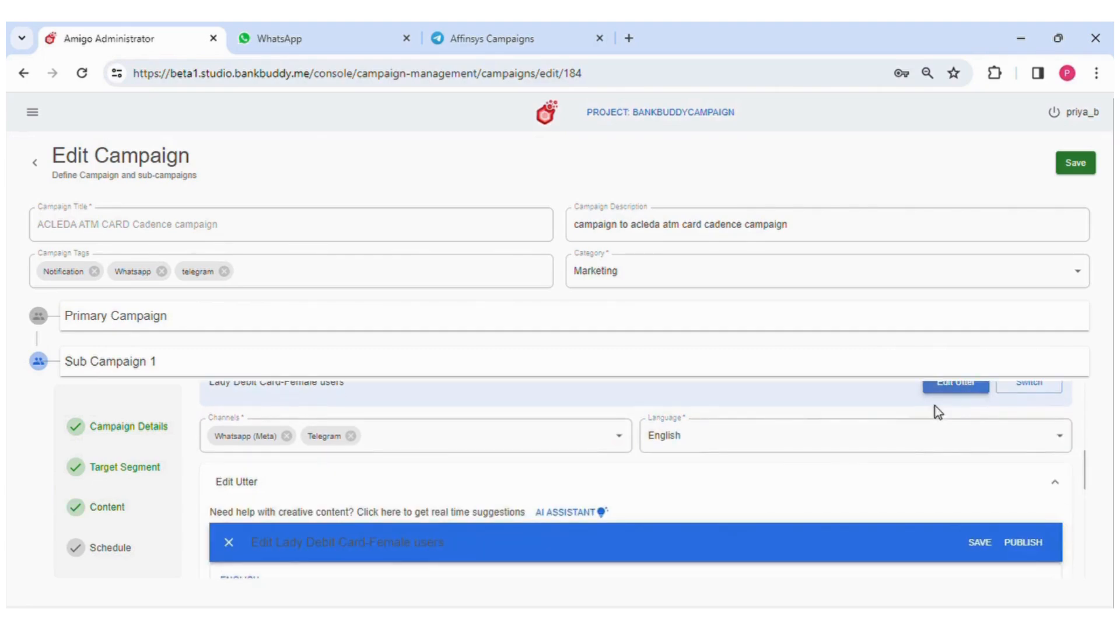
scroll(759, 496, "down", 3)
scroll(752, 489, "down", 5)
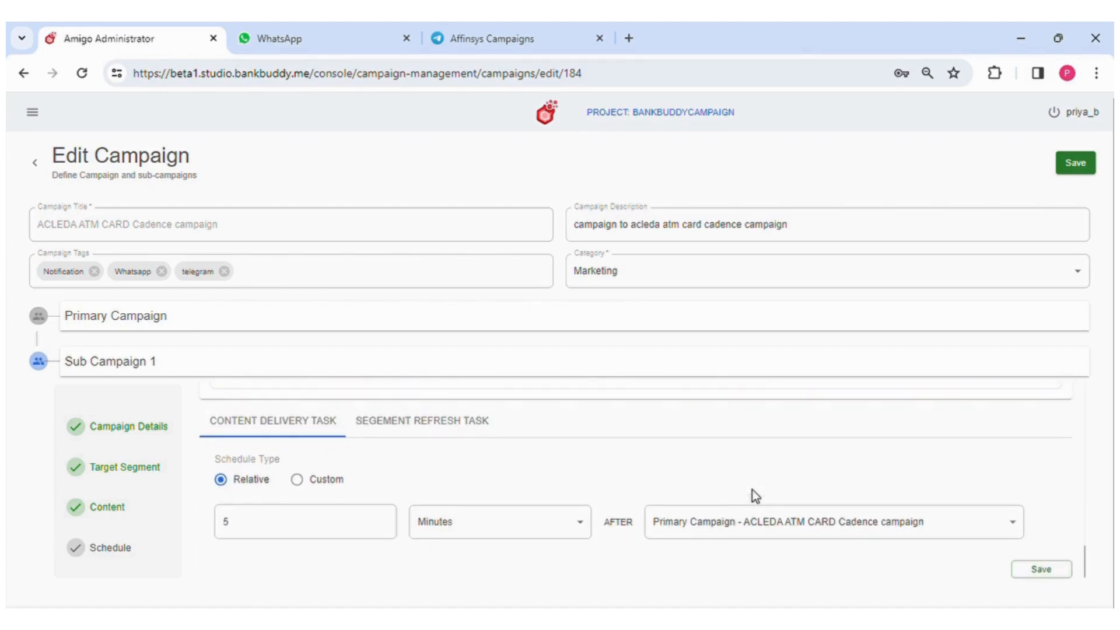
Schedule Sub Campaign 1's delivery 4 minutes after the primary campaign, with segment refresh 3 minutes before delivery, and save it.
left_click(417, 421)
left_click(273, 421)
left_click(266, 526)
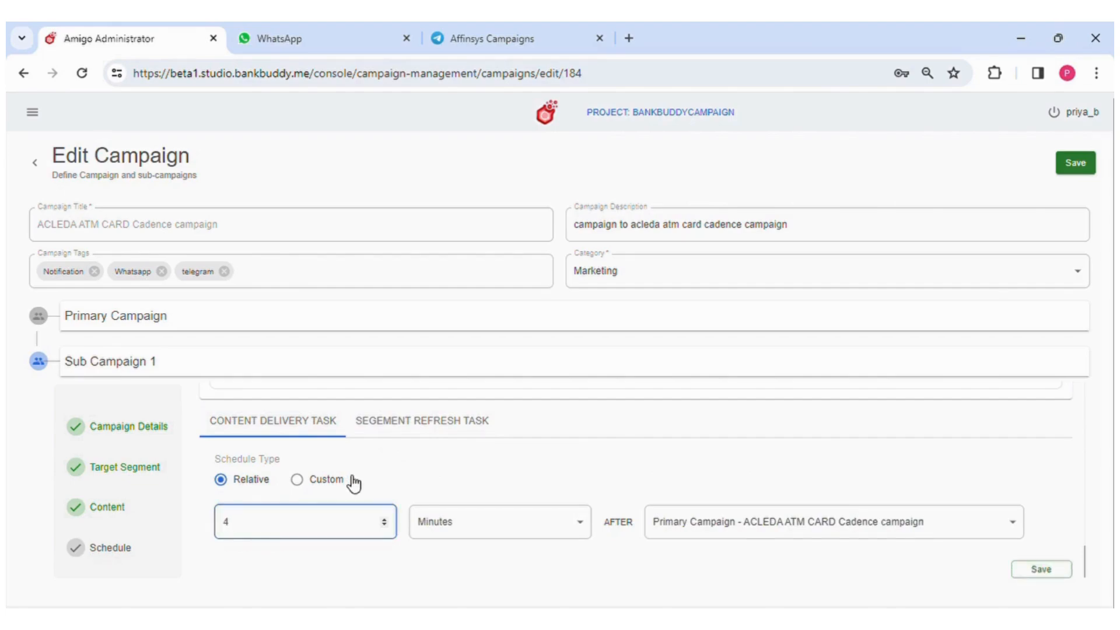
left_click(417, 420)
left_click(268, 492)
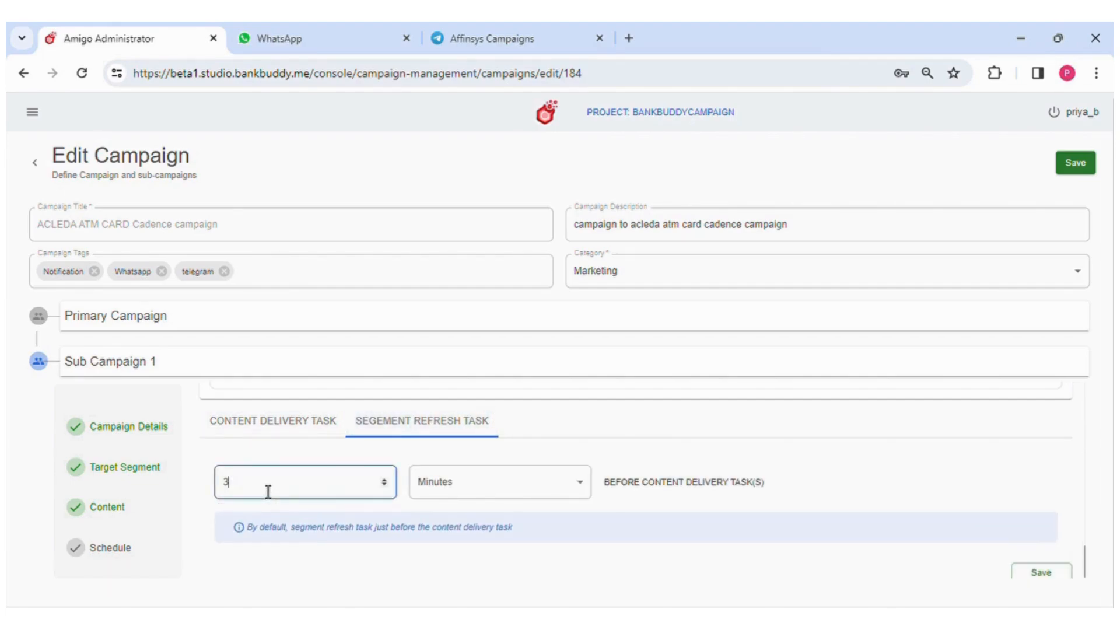
left_click(1042, 572)
Add Sub Campaign 2 titled ACLEDA UPI Card with the description "campaign to users who have not read ACLEDA ATM card".
scroll(236, 535, "down", 2)
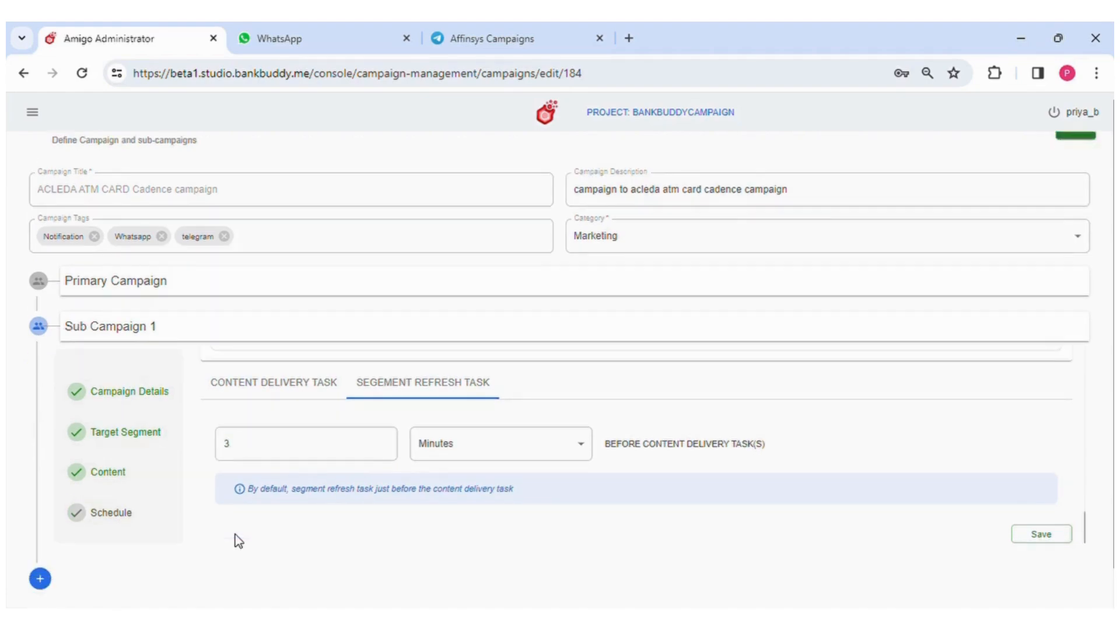
left_click(40, 569)
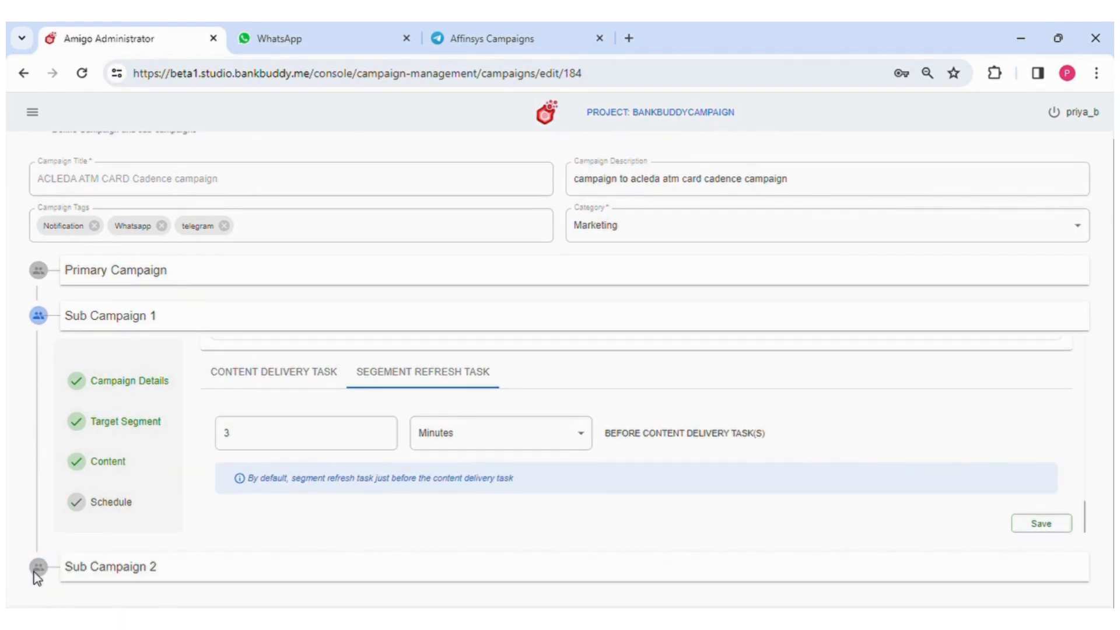
left_click(196, 569)
scroll(196, 569, "down", 1)
scroll(240, 507, "up", 1)
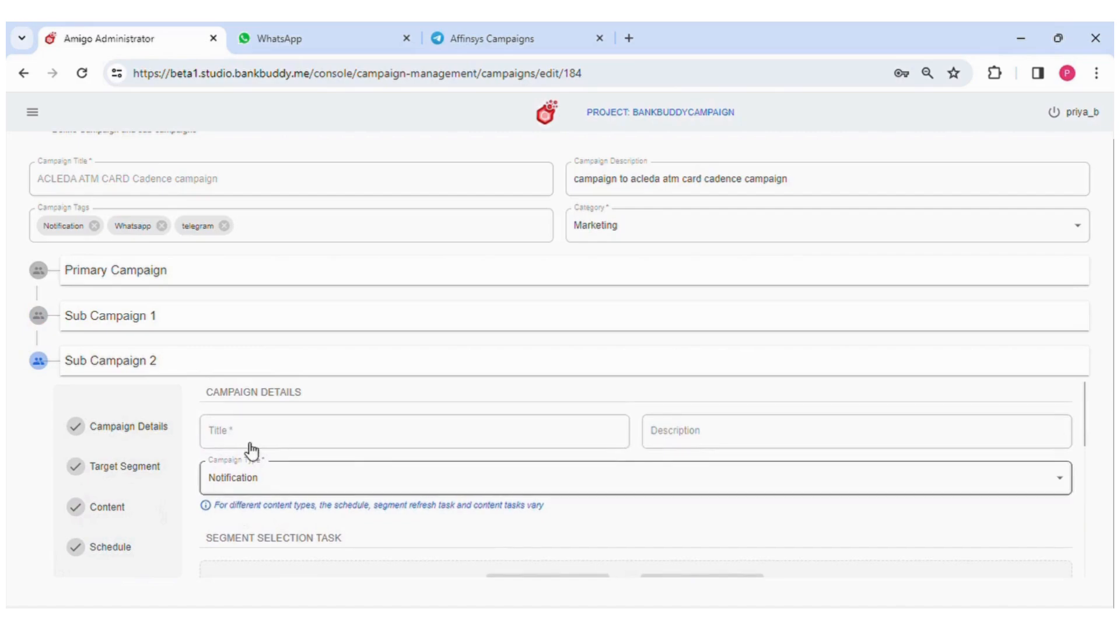
left_click(255, 437)
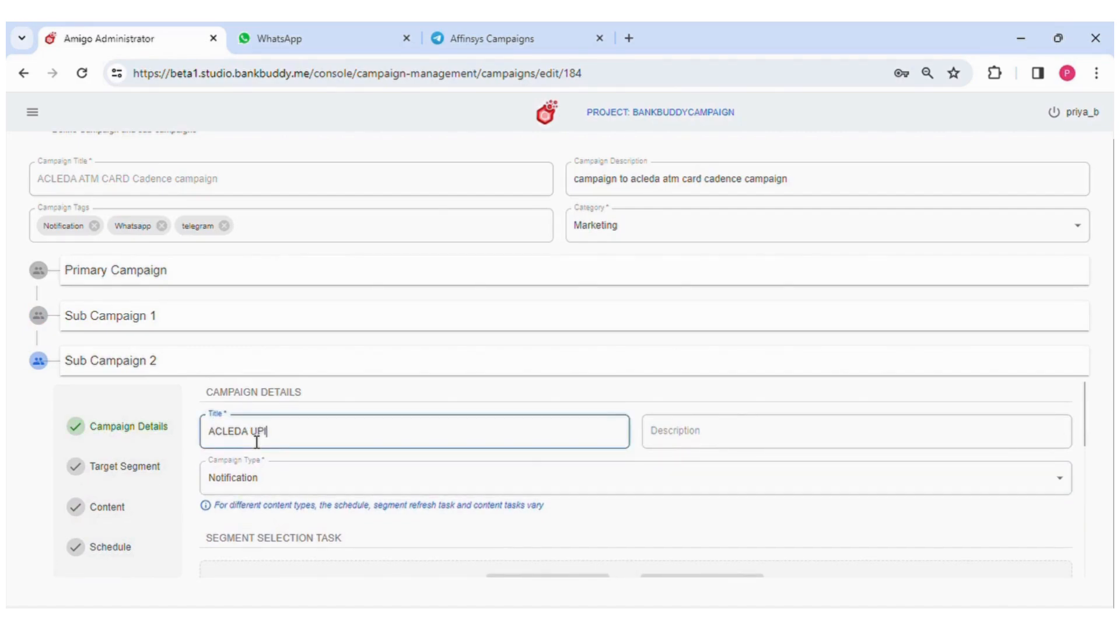
left_click(721, 433)
type("cam")
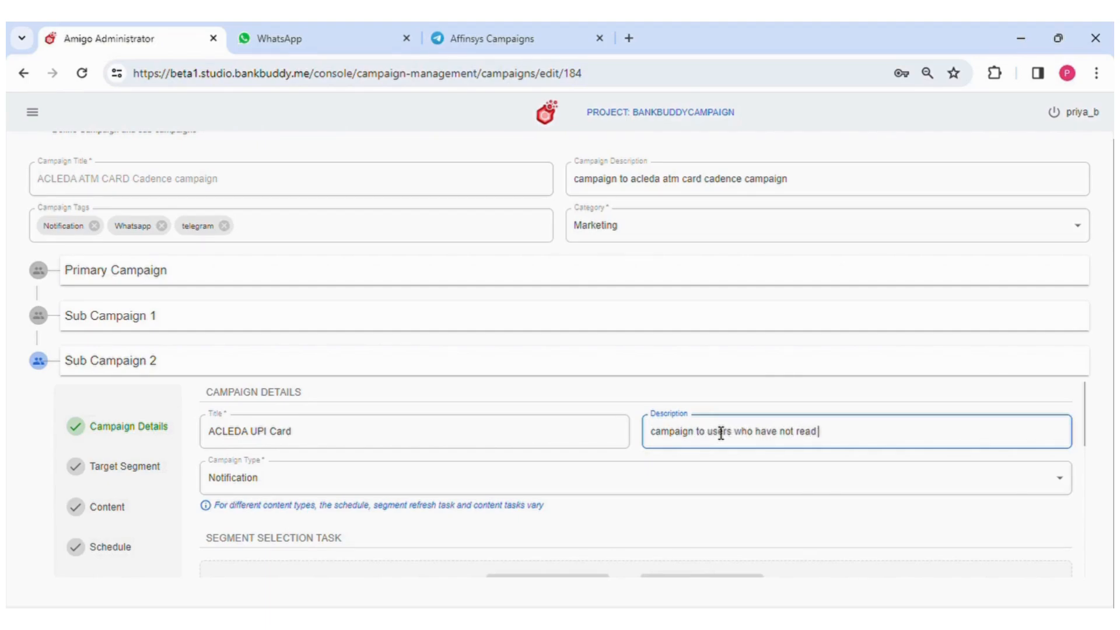
type("ard")
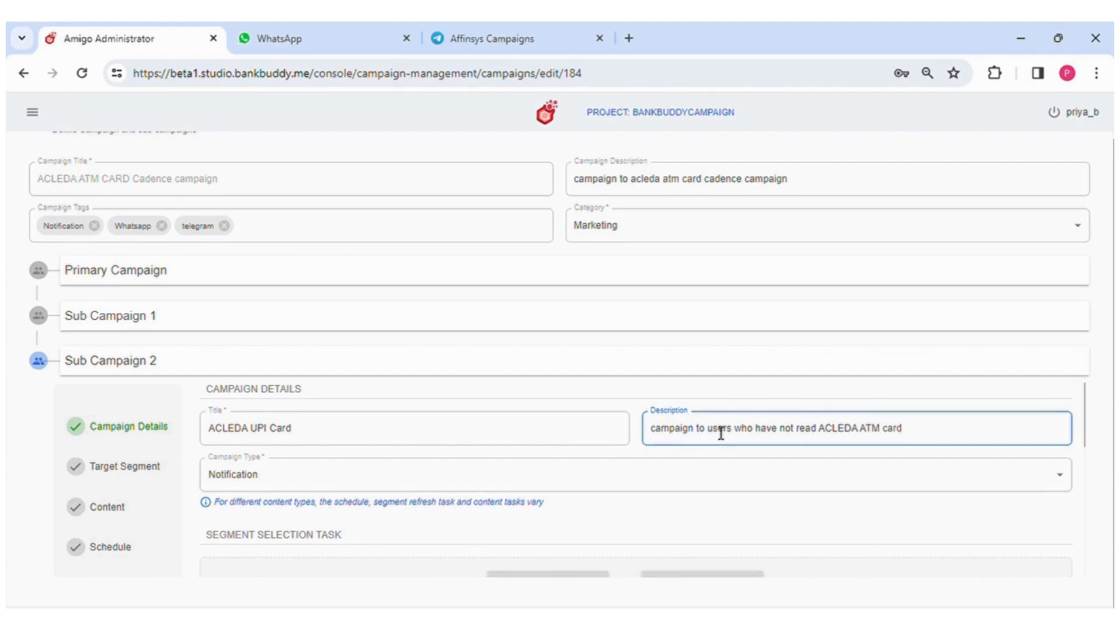
scroll(713, 429, "down", 2)
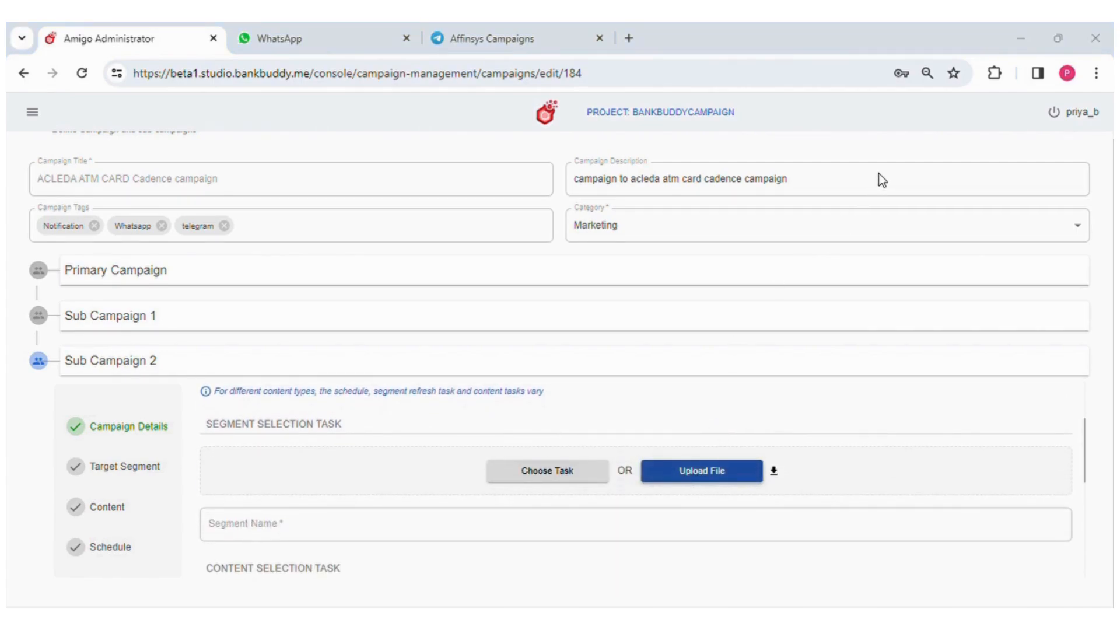
Assign the Fetch Not Read Users task as Sub Campaign 2's segment selection and review its fetch_not_read_users code.
left_click(556, 475)
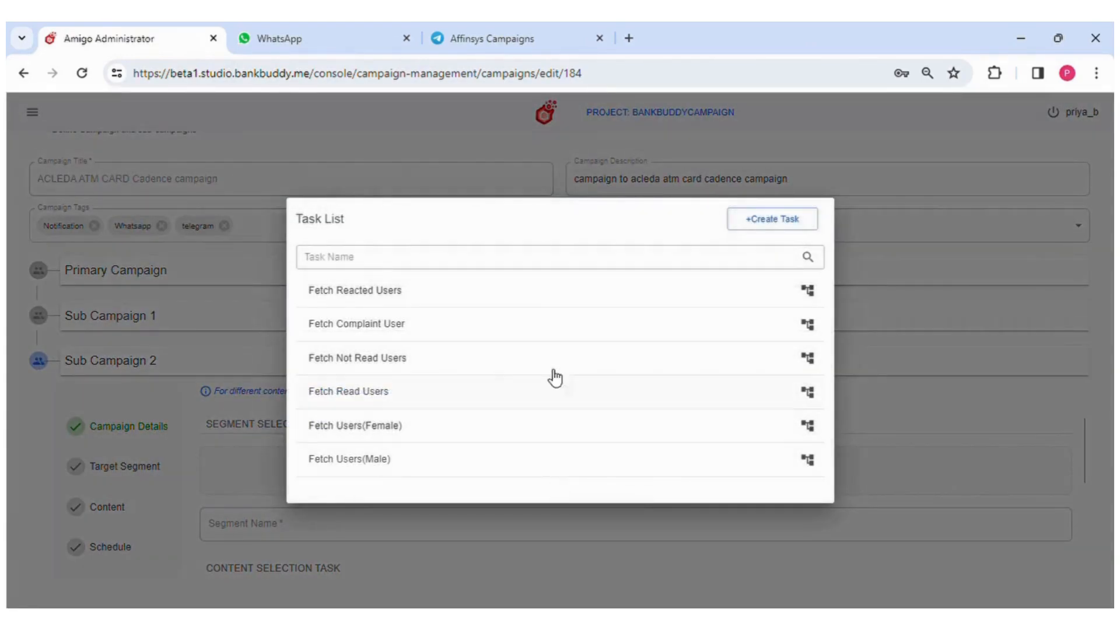
left_click(476, 365)
left_click(939, 471)
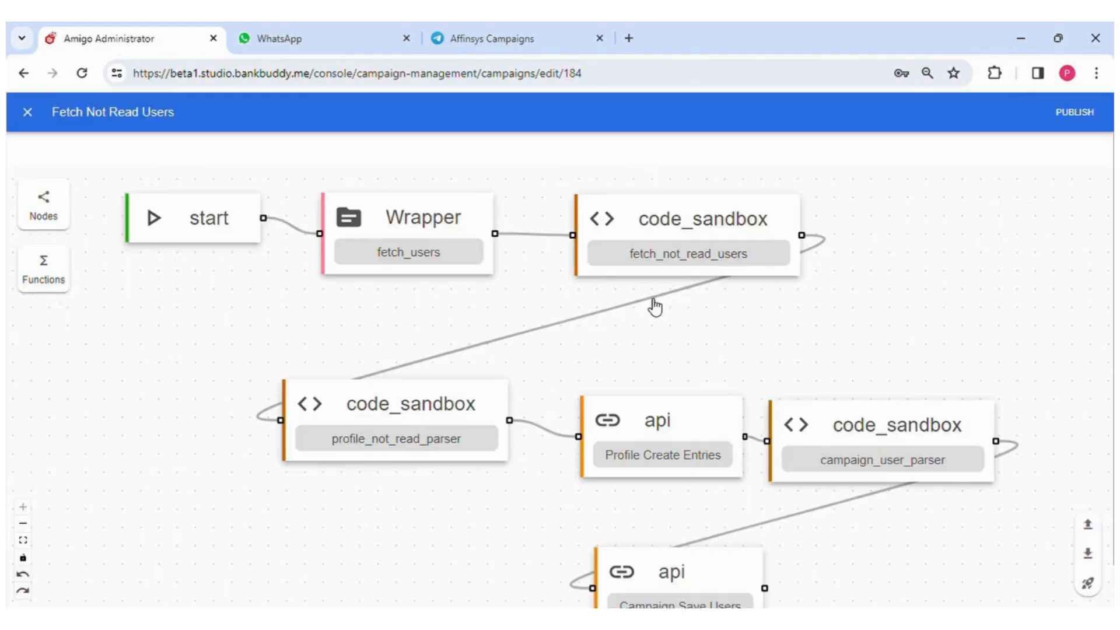
left_click(698, 239)
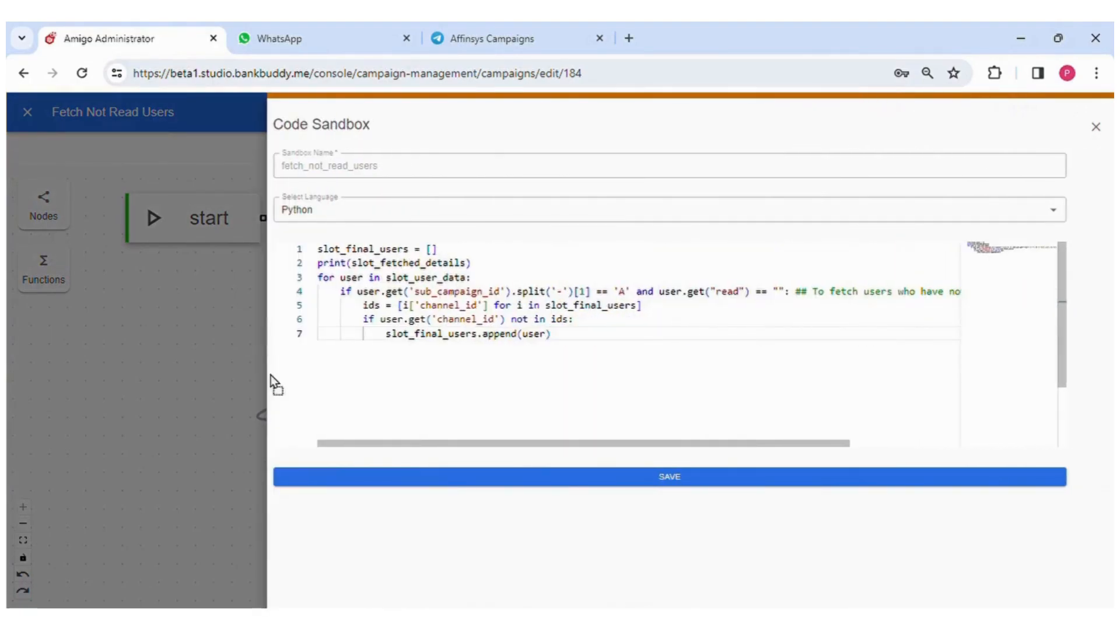
scroll(707, 303, "right", 3)
scroll(729, 297, "right", 2)
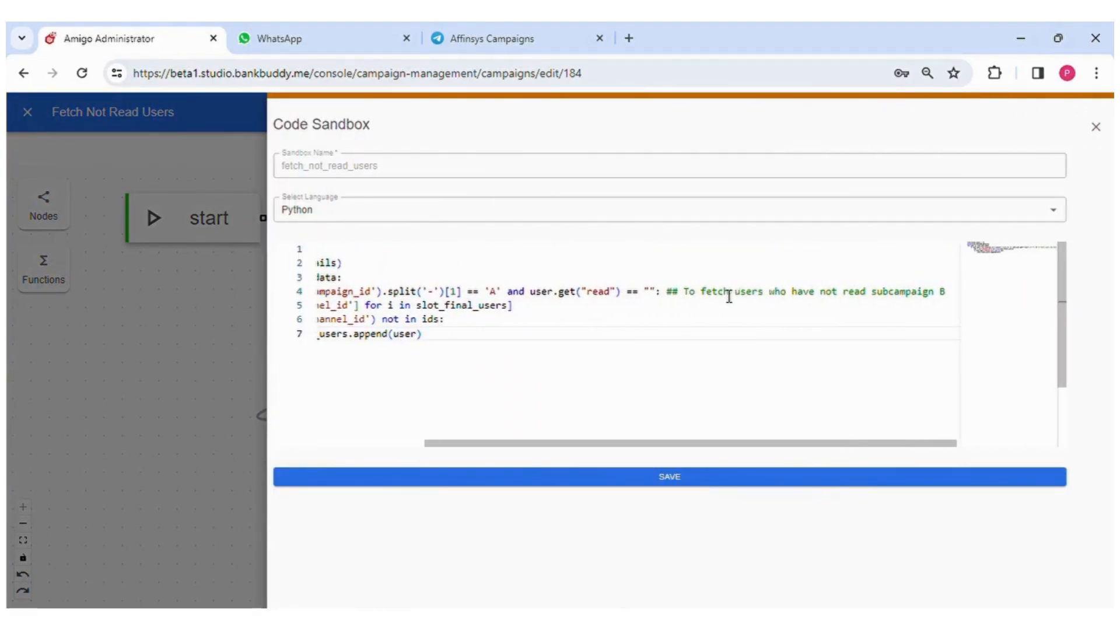
left_click(1097, 127)
key("Escape")
Name Sub Campaign 2's segment "UPI card users" and choose the Acleda UPI Card utter as its content.
scroll(604, 475, "down", 1)
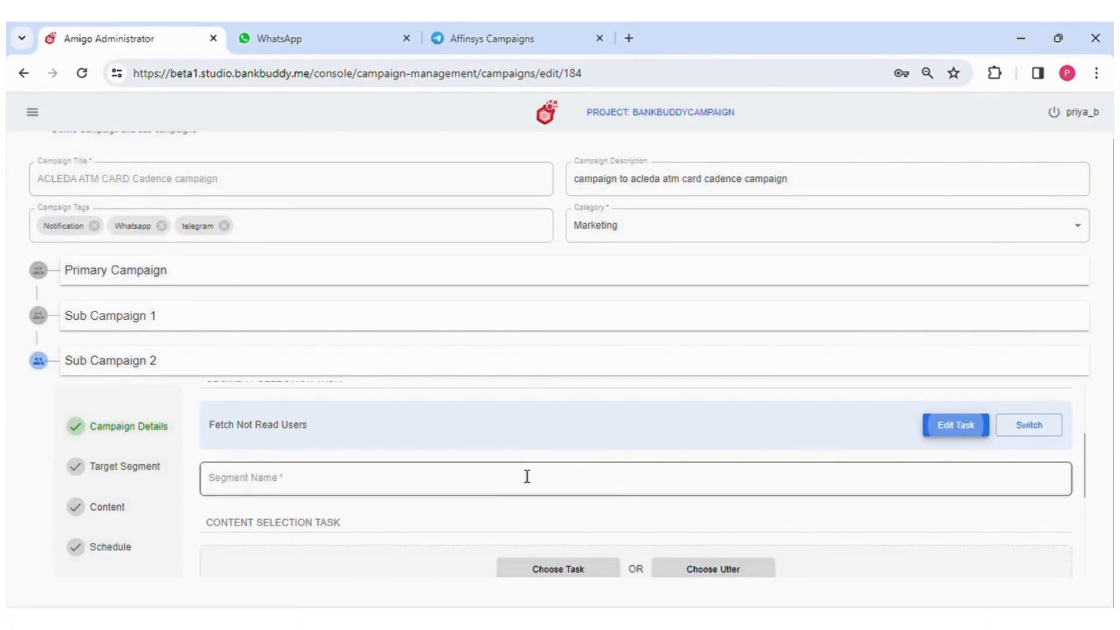
left_click(527, 476)
type("UPI card ")
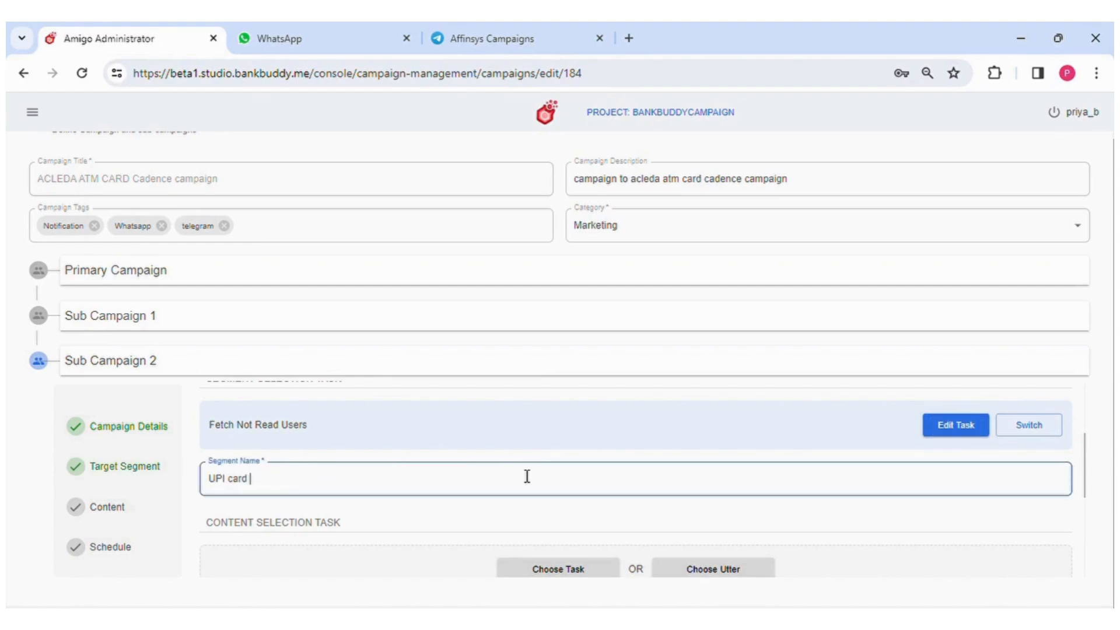
type("users")
scroll(380, 528, "down", 2)
left_click(741, 449)
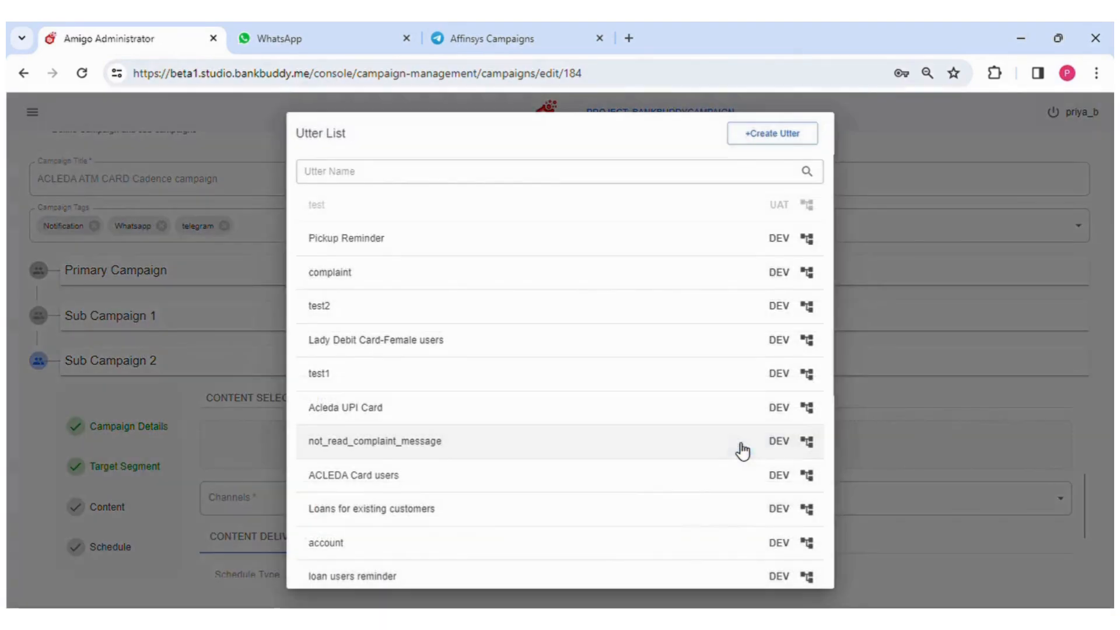
left_click(433, 406)
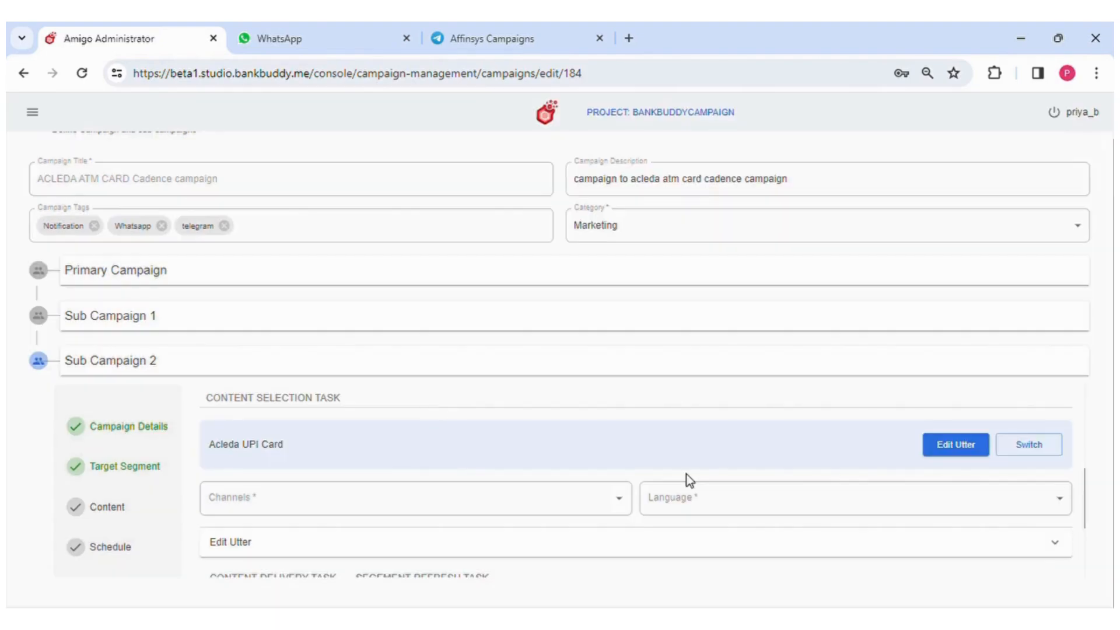
Set Sub Campaign 2's channel to Whatsapp (Meta) and language to English, and open the Acleda UPI Card utter to view its content.
left_click(502, 485)
left_click(292, 423)
left_click(705, 474)
left_click(721, 514)
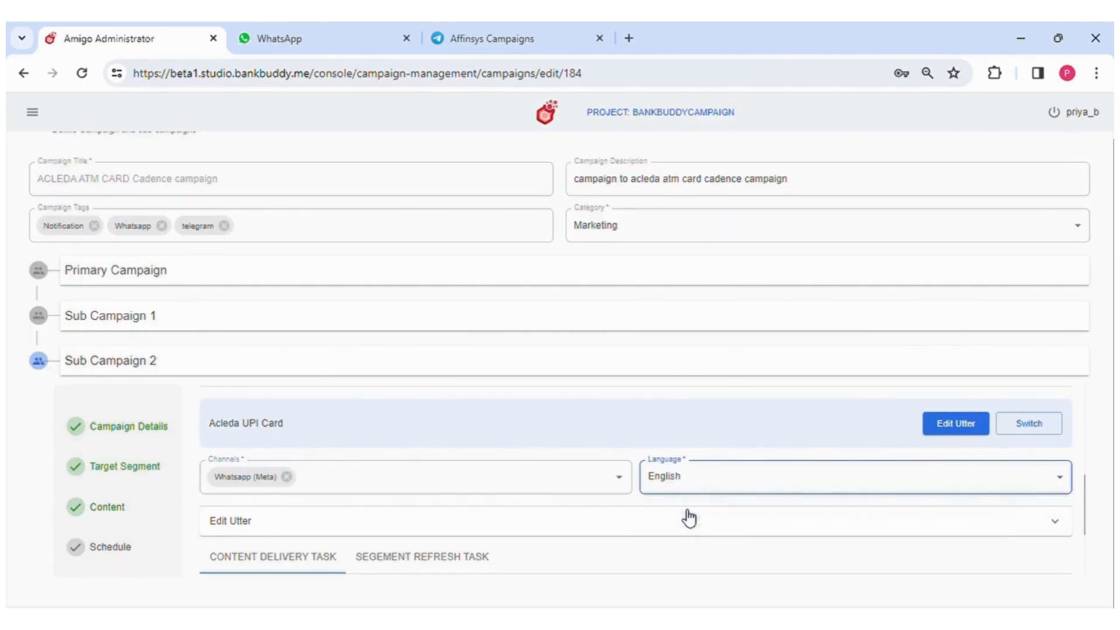
left_click(955, 424)
scroll(934, 437, "down", 4)
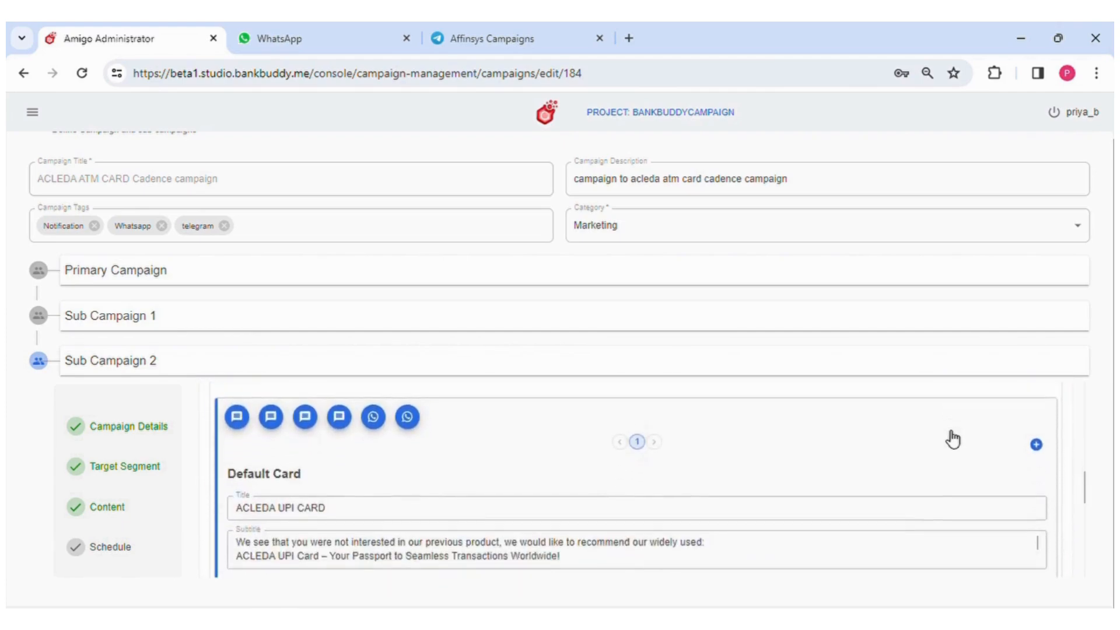
Schedule Sub Campaign 2's delivery 5 minutes after the primary campaign, with segment refresh 1 minute before delivery, and save it.
scroll(946, 432, "down", 5)
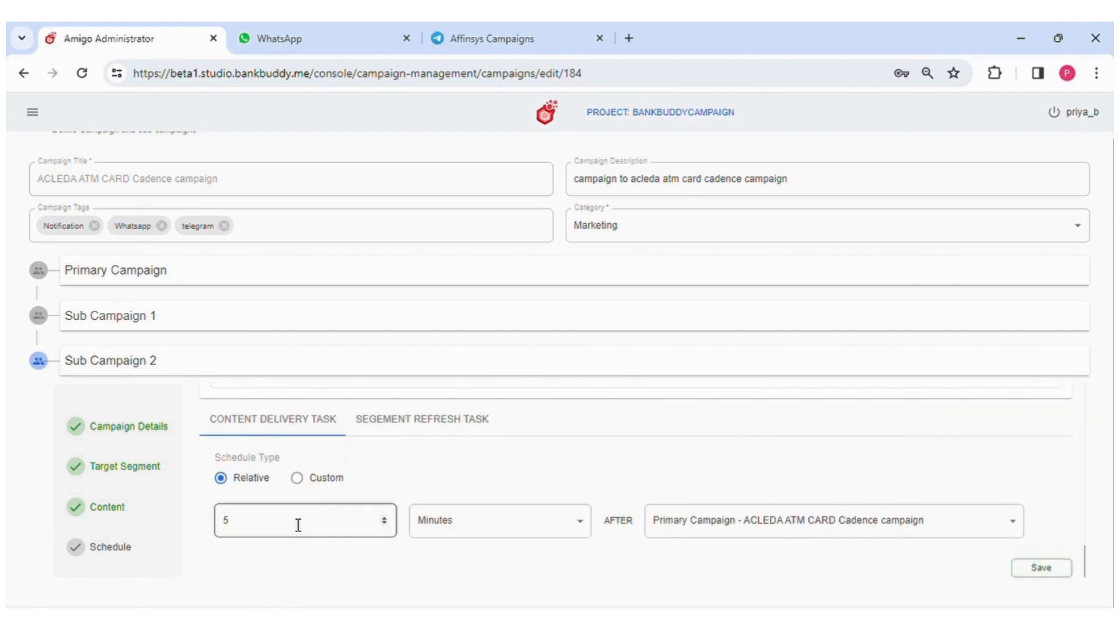
left_click(257, 491)
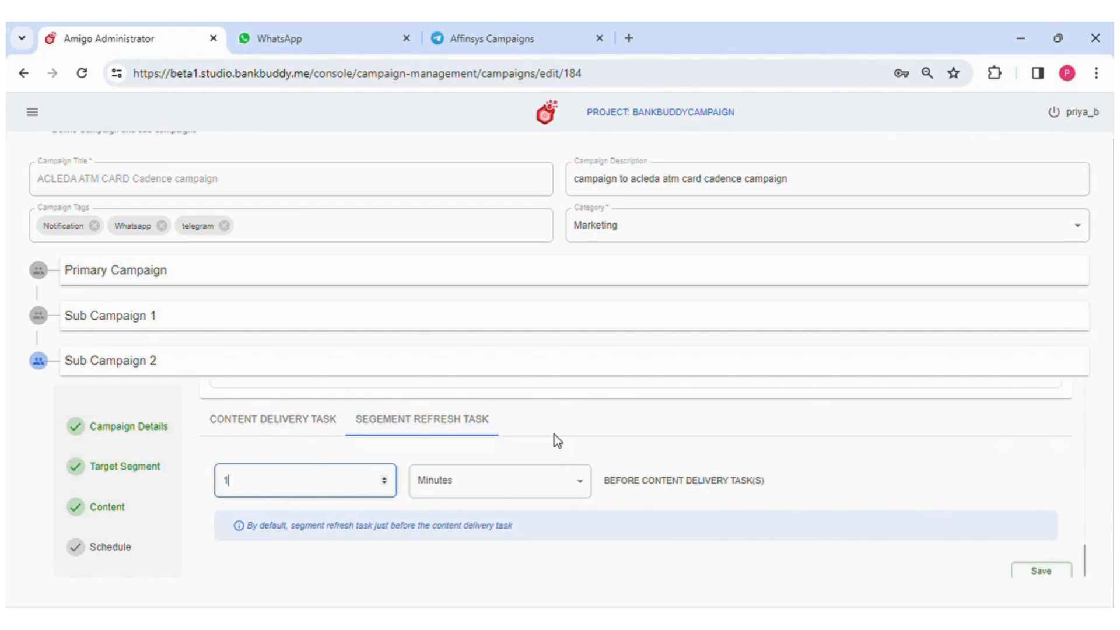
left_click(1040, 570)
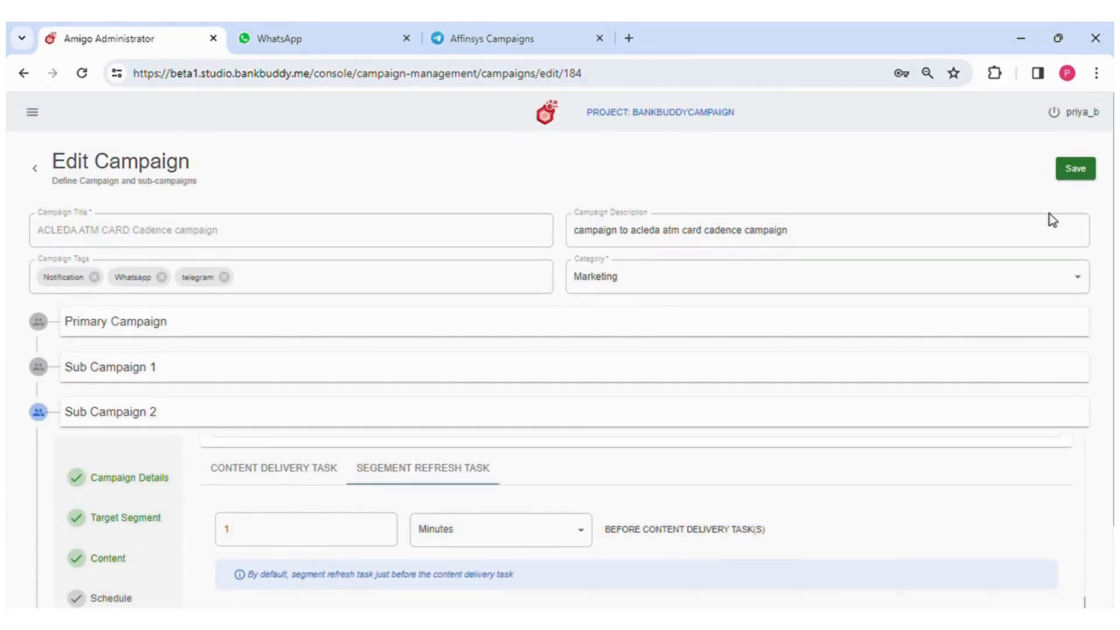
Save the edited ACLEDA ATM CARD Cadence campaign and activate it.
left_click(1083, 176)
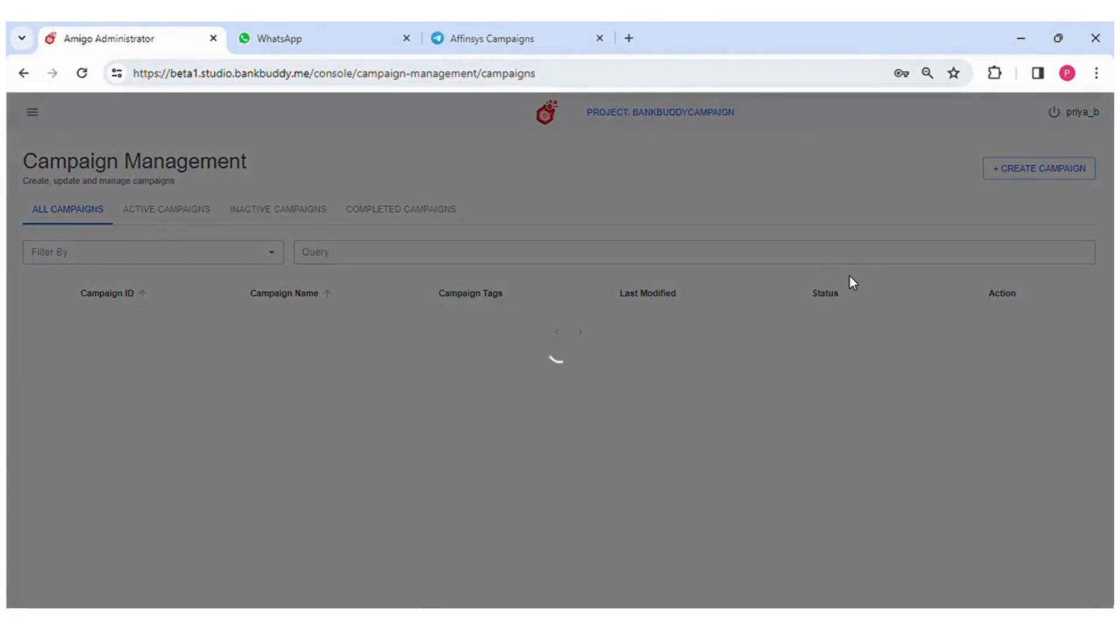
left_click(1003, 347)
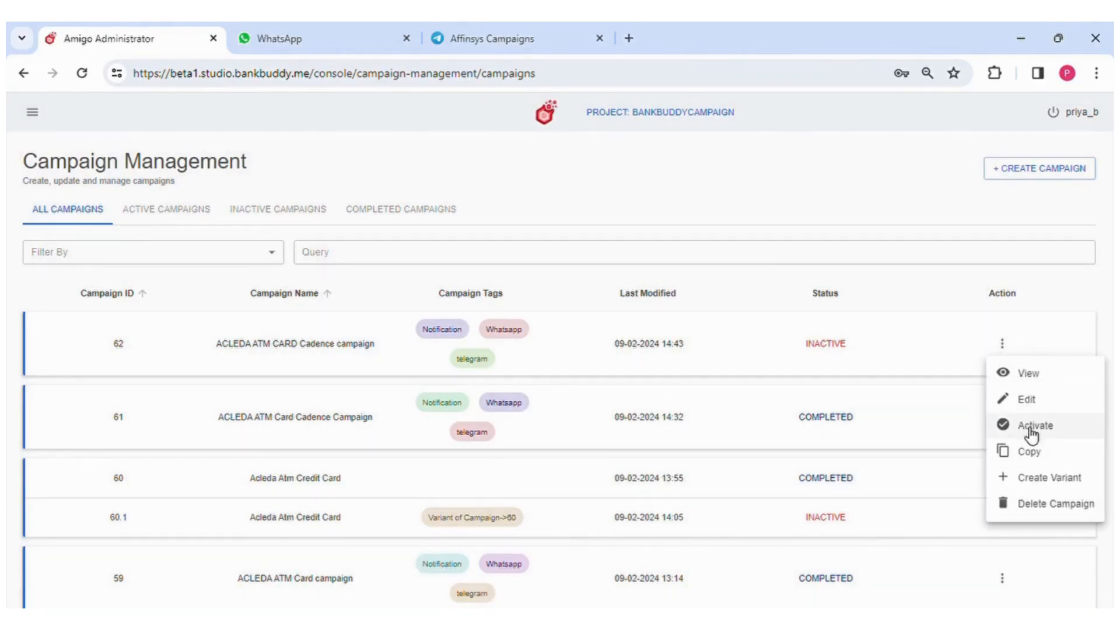
left_click(1029, 429)
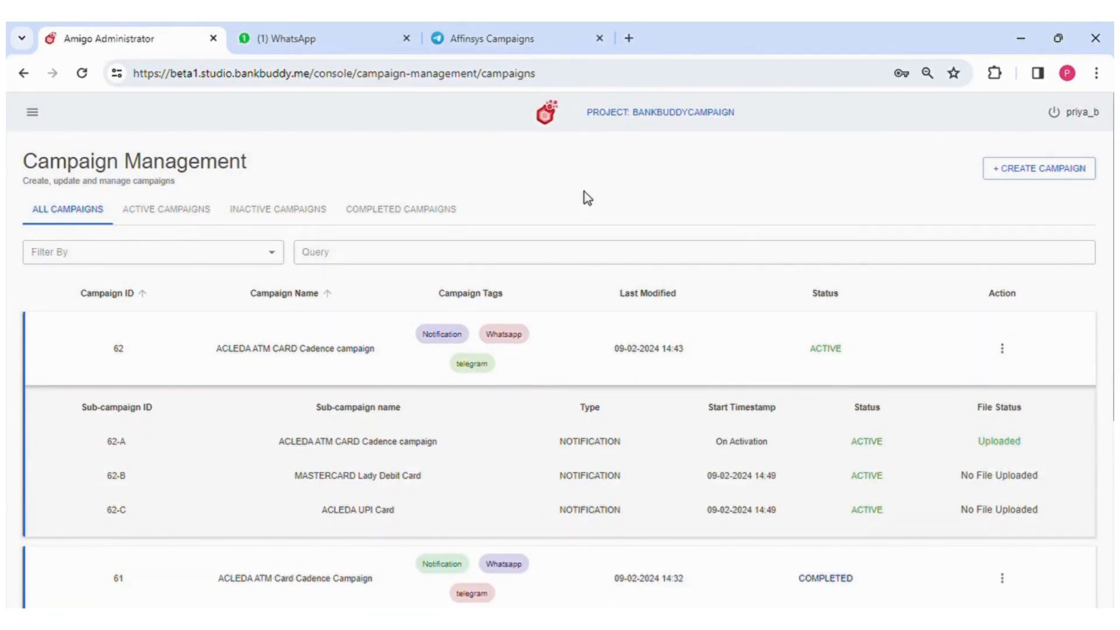
Switch to Telegram and reply "yes" to the ACLEDA ATM Card message from Affinsys Campaigns.
left_click(515, 23)
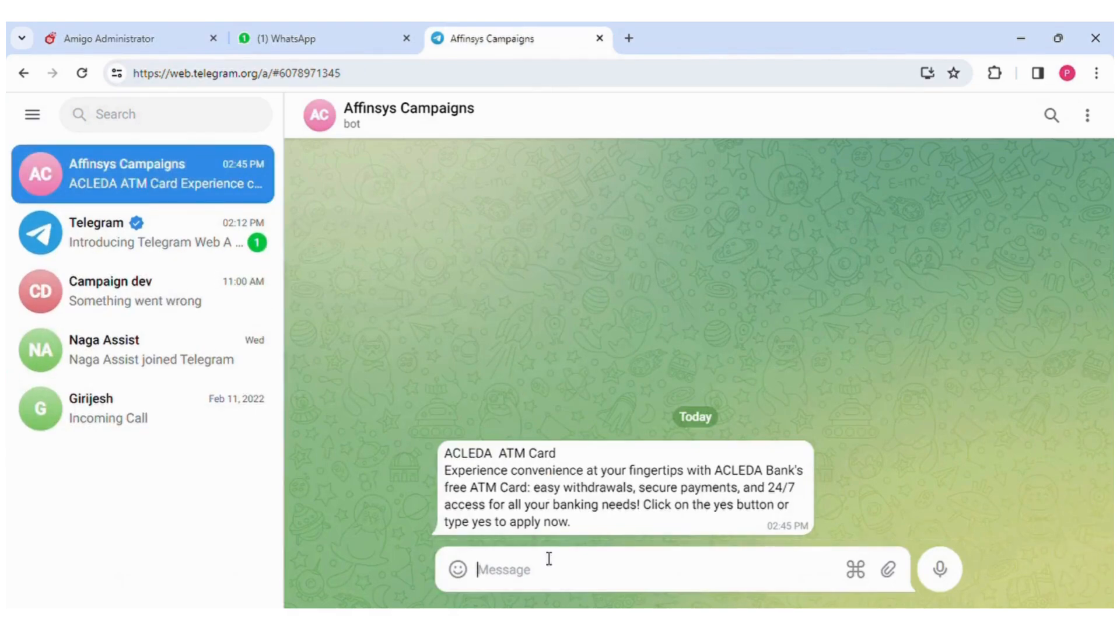
type("yes")
key("Return")
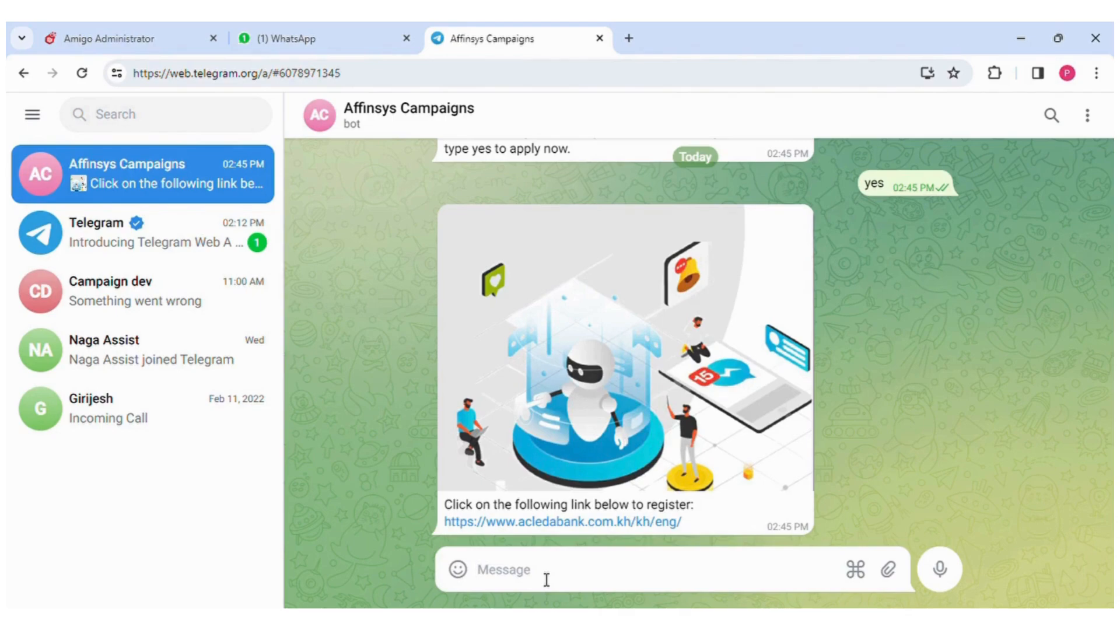
Examine the Mastercard Lady Debit Card follow-up in Telegram and the ACLEDA UPI CARD follow-up in WhatsApp.
left_click_drag(445, 453, 690, 470)
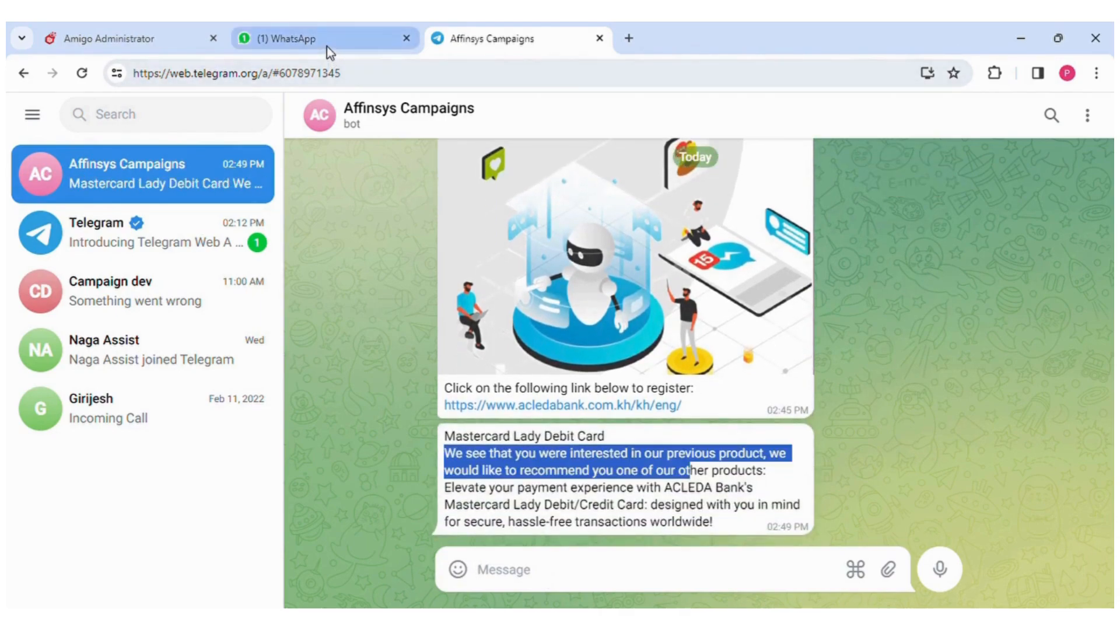
left_click(326, 47)
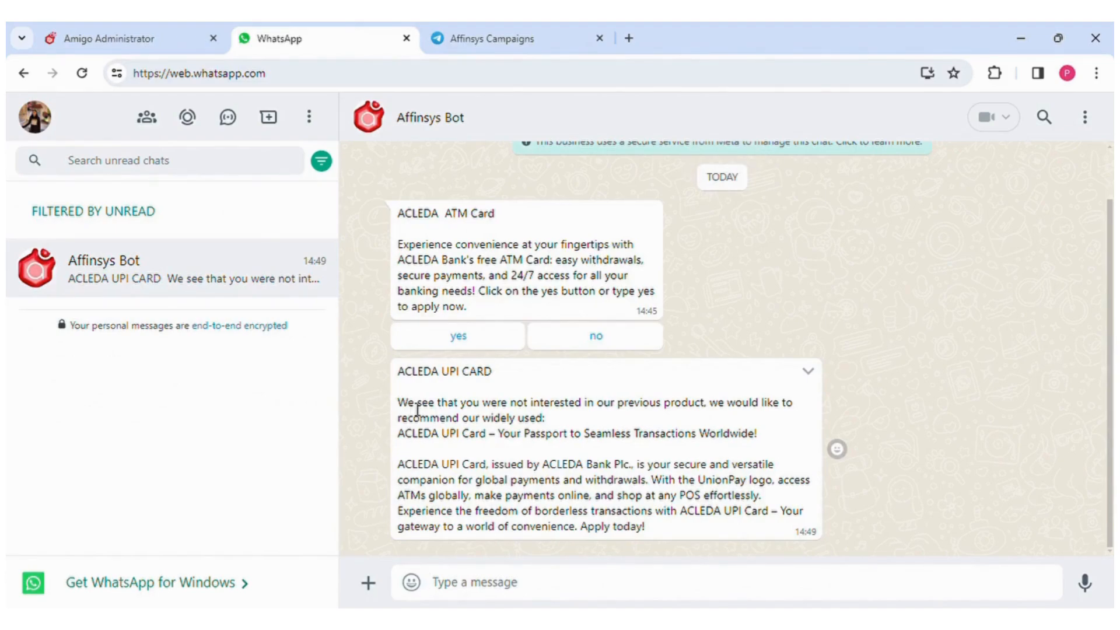
left_click_drag(398, 408, 672, 405)
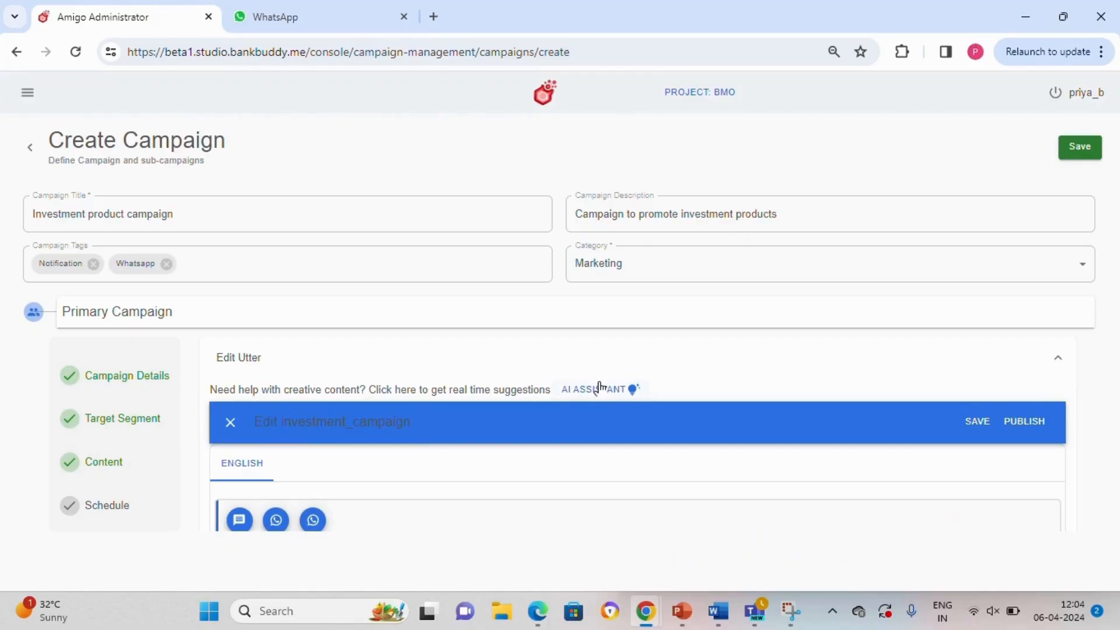
Open the AI assistant for the investment_campaign utter and fetch the "investment campaign" prompt template.
left_click(598, 388)
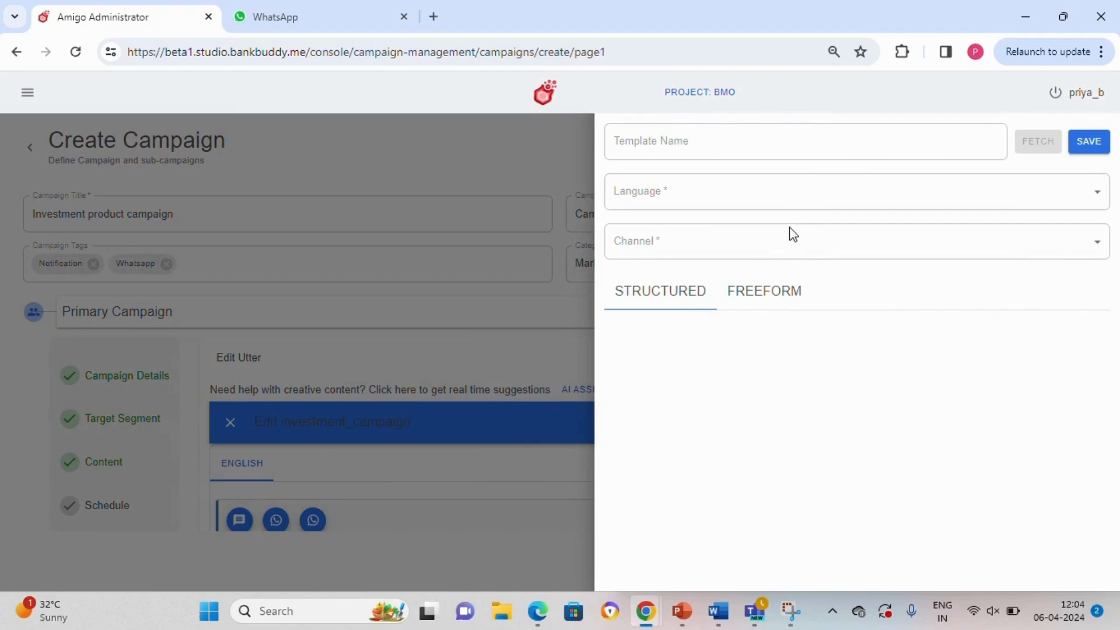
left_click(735, 145)
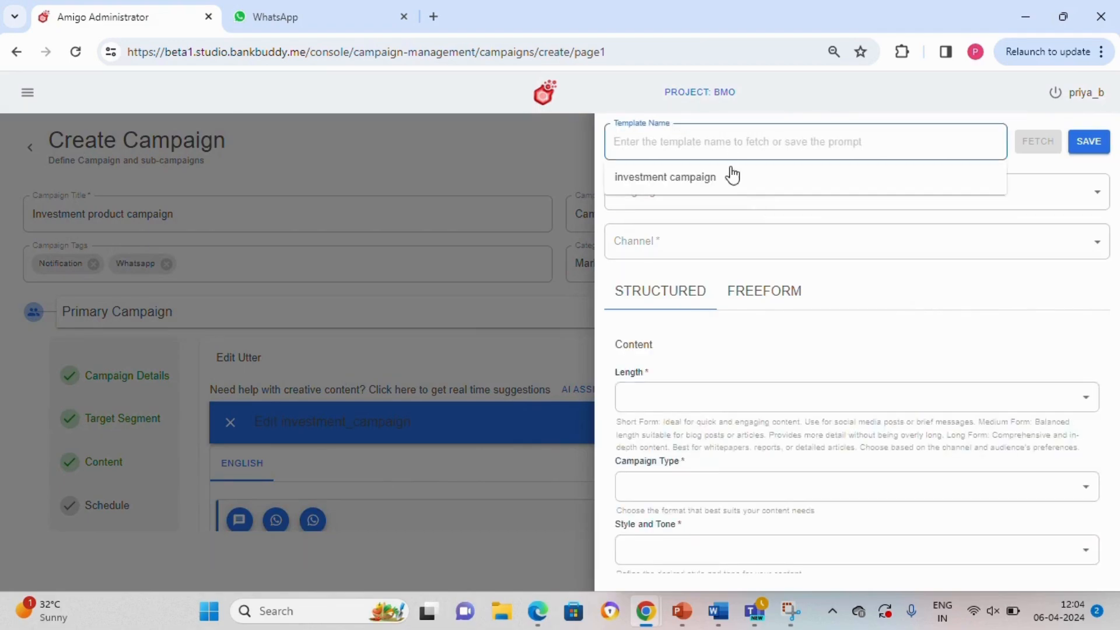
left_click(732, 175)
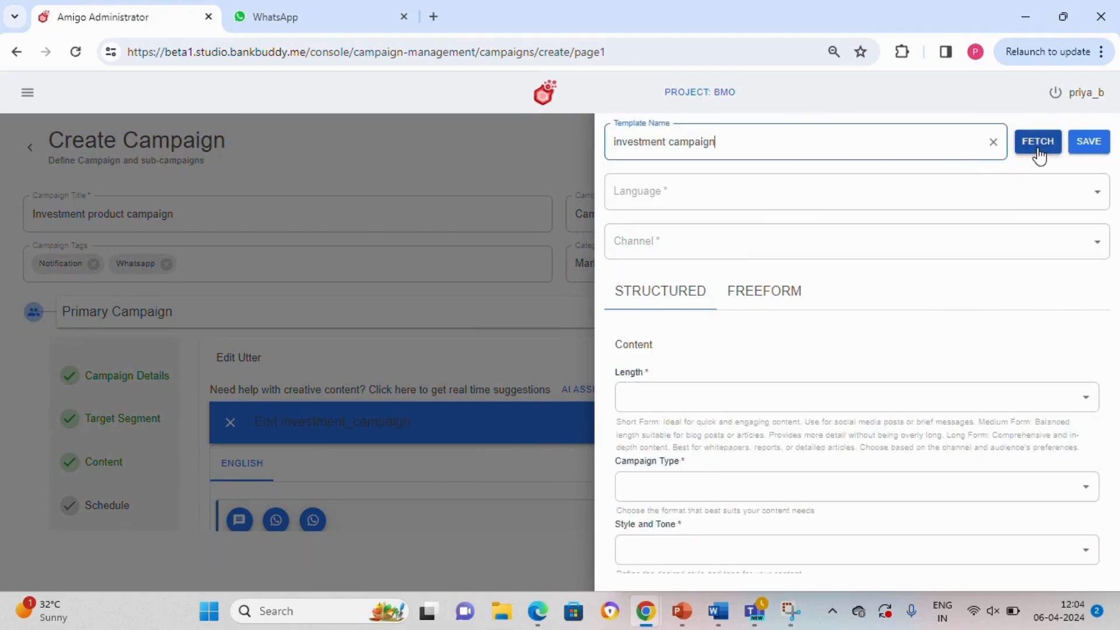
left_click(1038, 147)
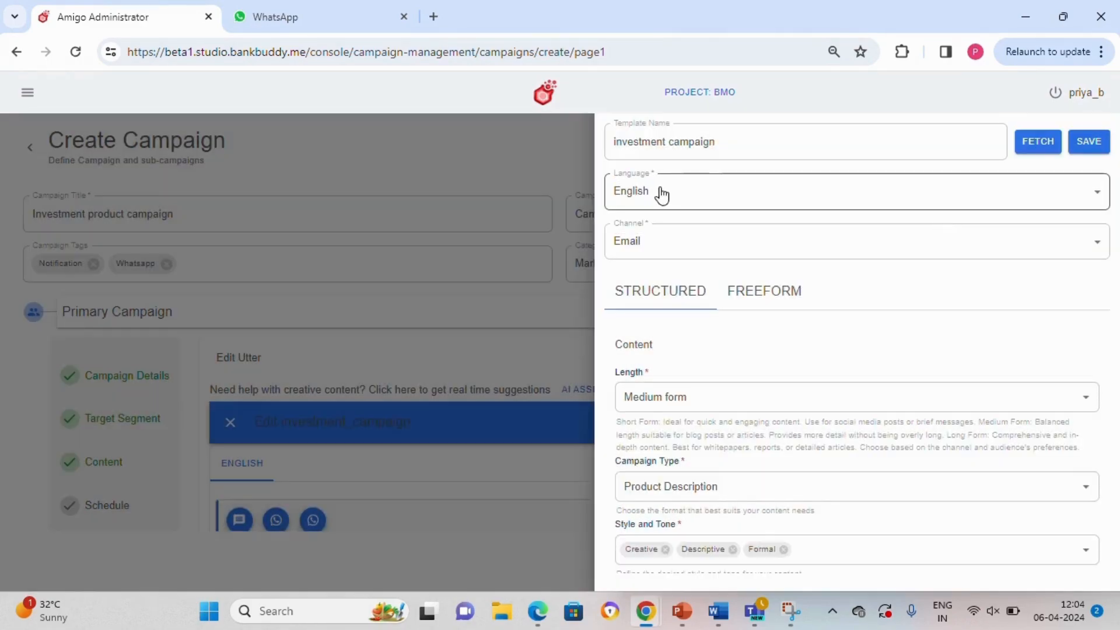
Set the prompt template's channel to Whatsapp (Meta) and choose Medium form as the content length.
left_click(737, 239)
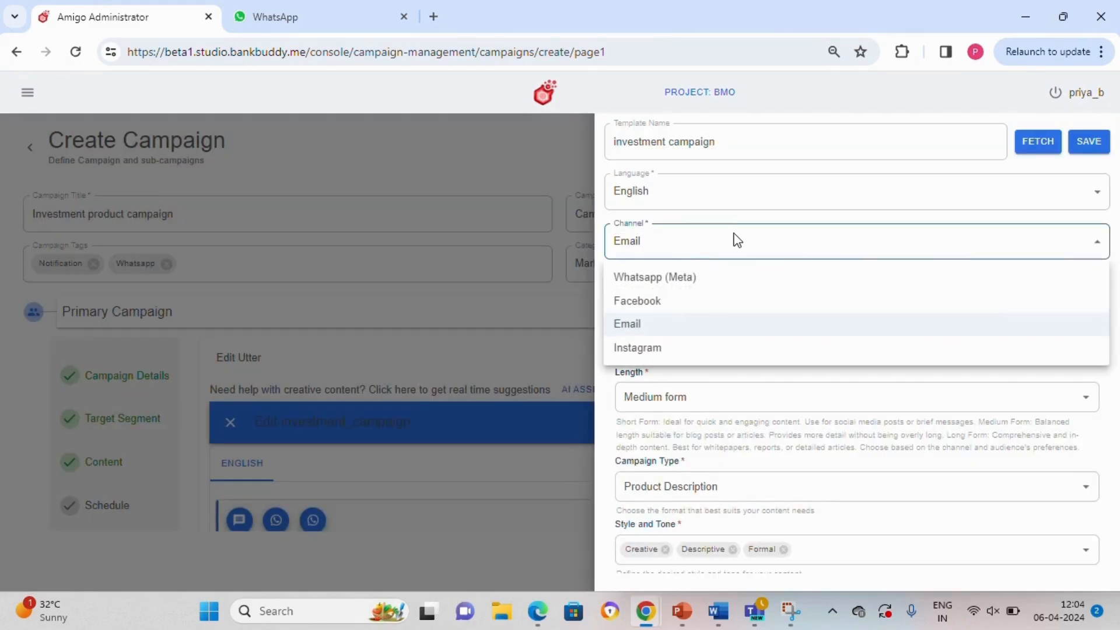
left_click(688, 280)
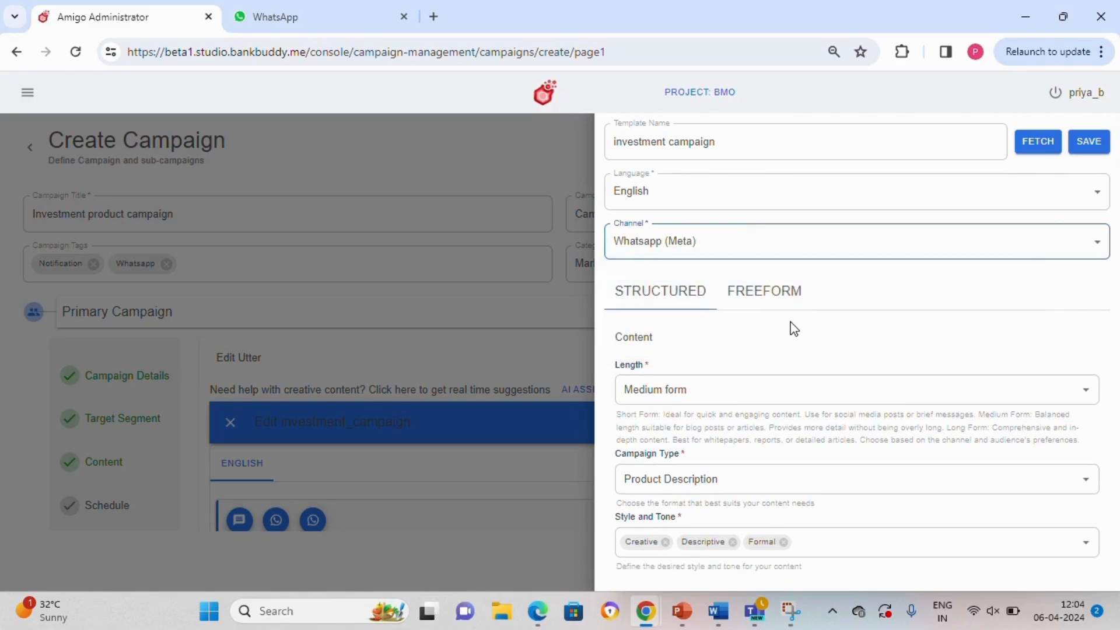
scroll(794, 329, "down", 1)
left_click(782, 331)
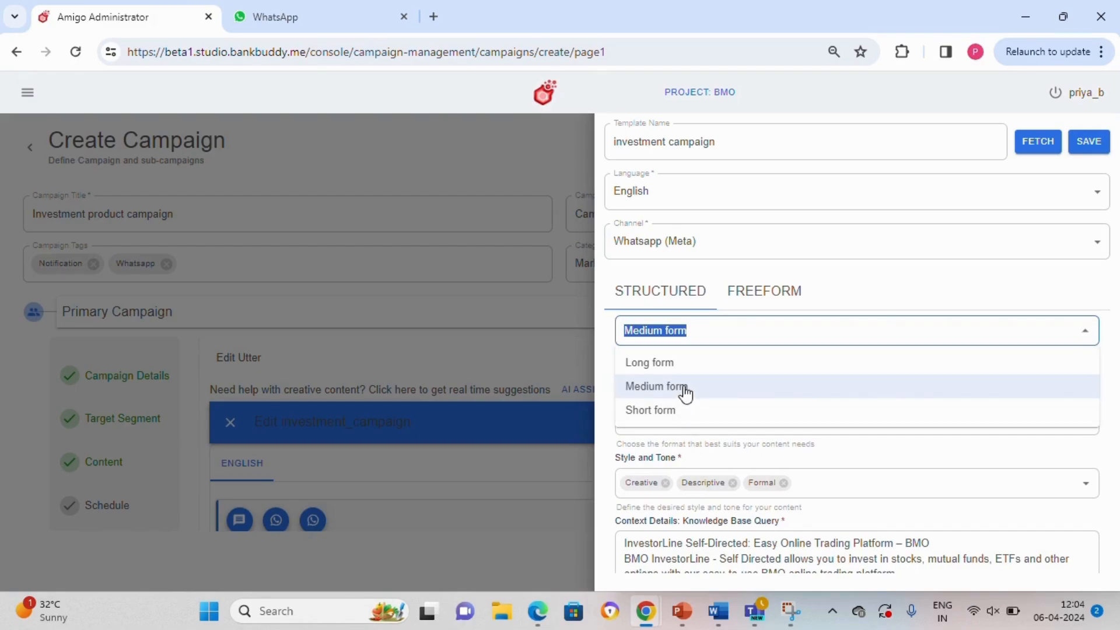
left_click(685, 393)
Set the AI prompt's campaign type to Promotional Campaigns.
scroll(687, 392, "down", 1)
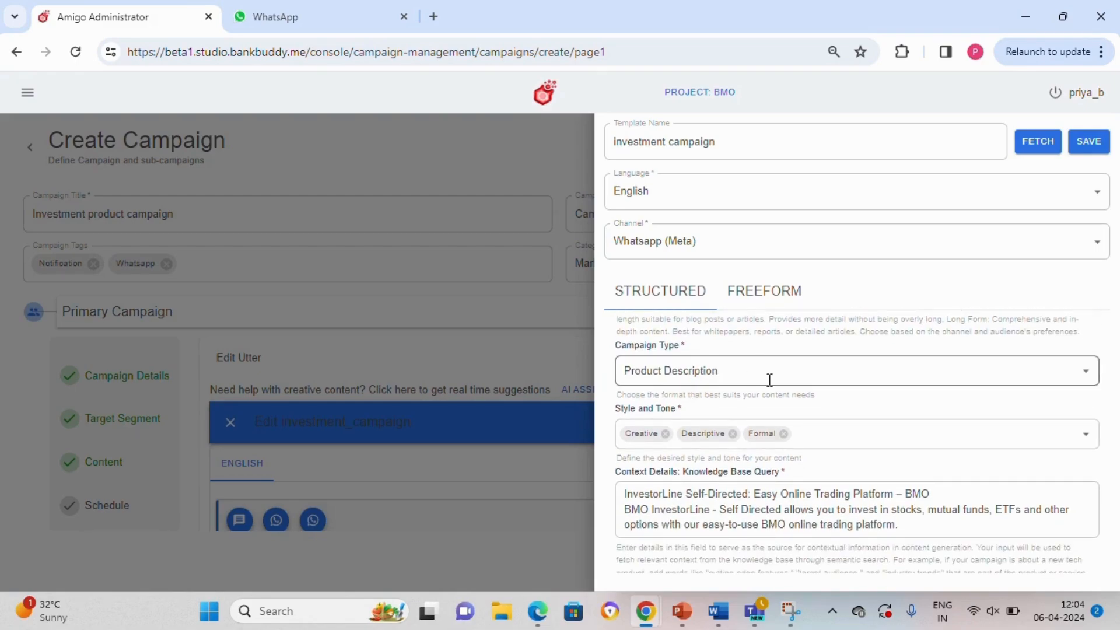
left_click(794, 373)
scroll(776, 321, "down", 3)
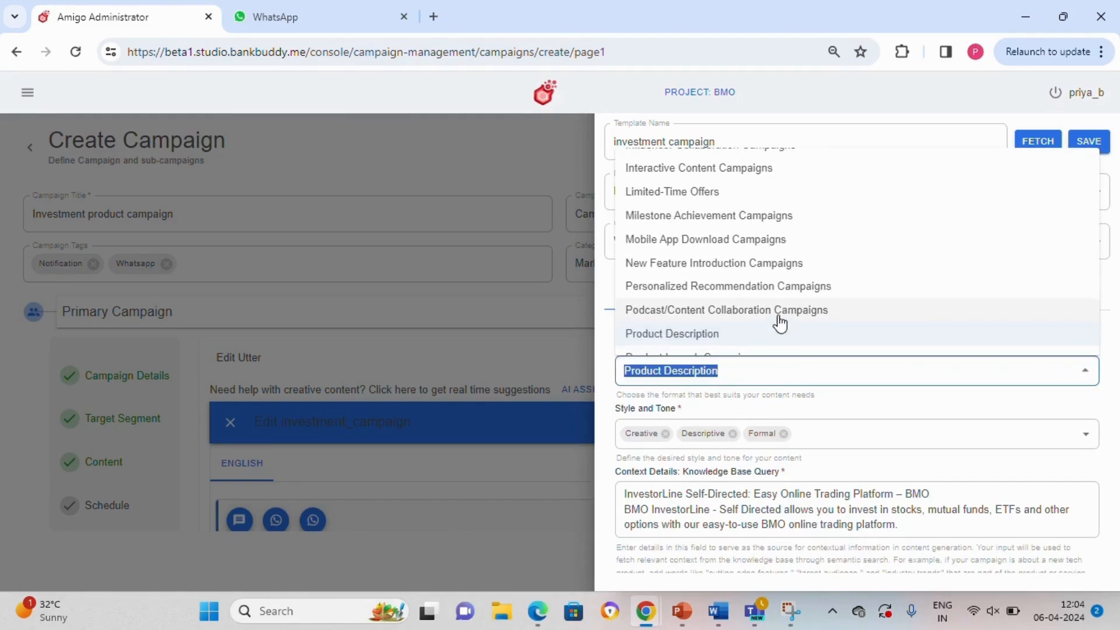
left_click(725, 293)
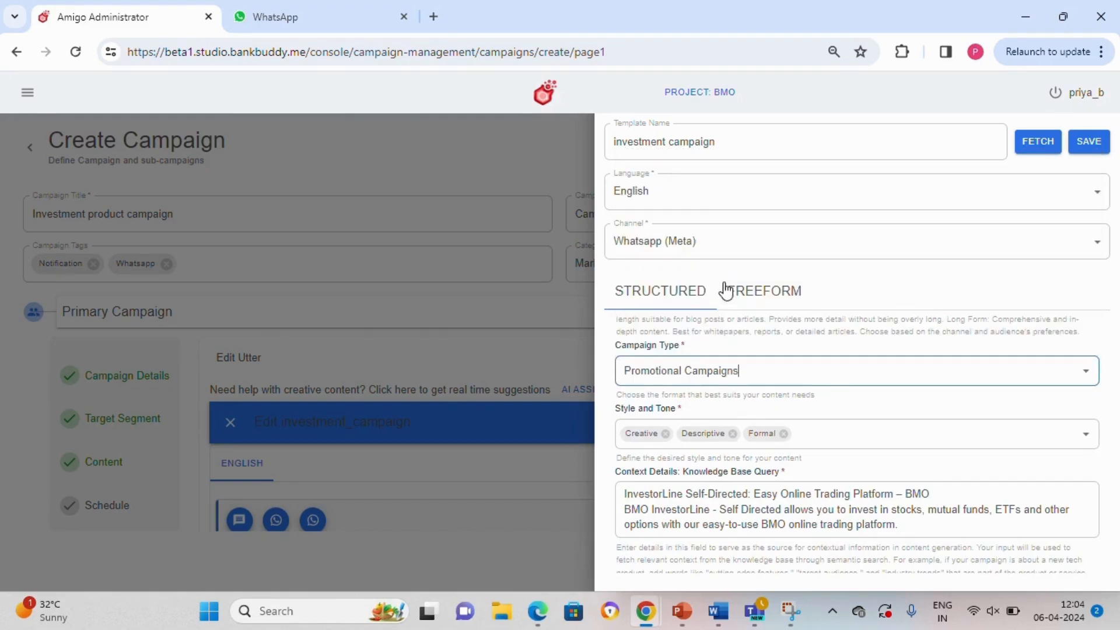
Add Conversational to the style and tone of the AI-generated content.
scroll(855, 420, "down", 2)
scroll(853, 418, "down", 1)
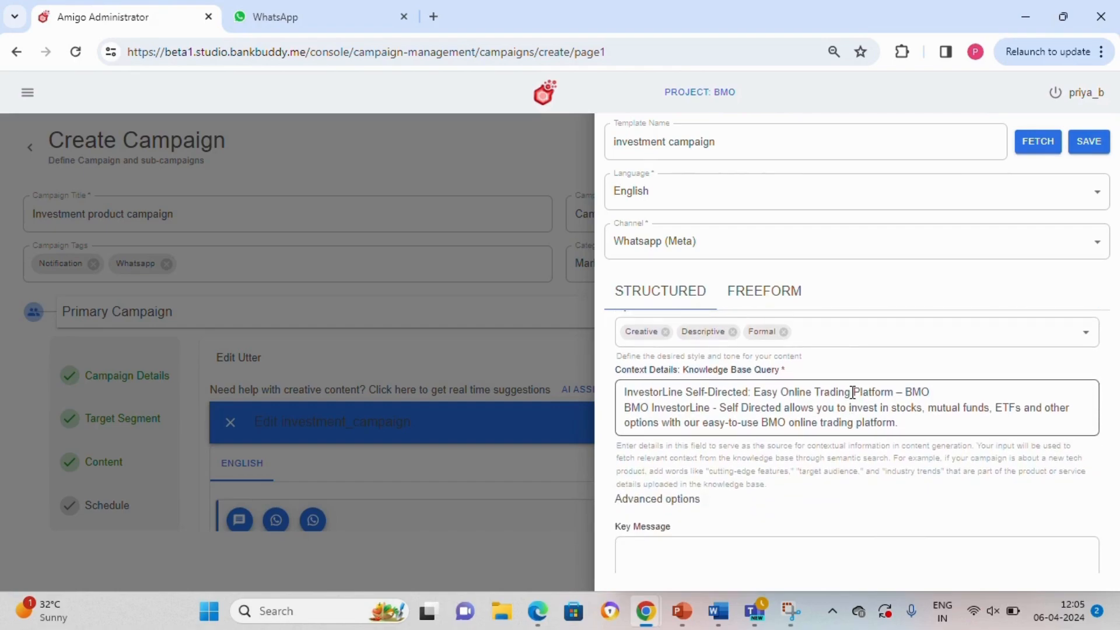
left_click(837, 329)
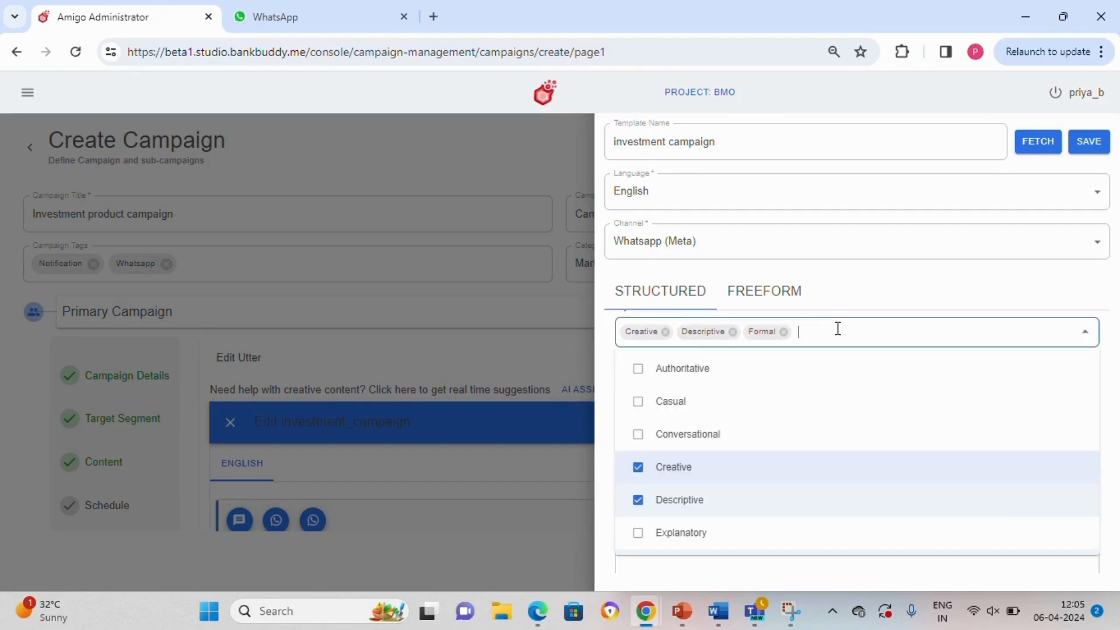
left_click(777, 439)
left_click(908, 300)
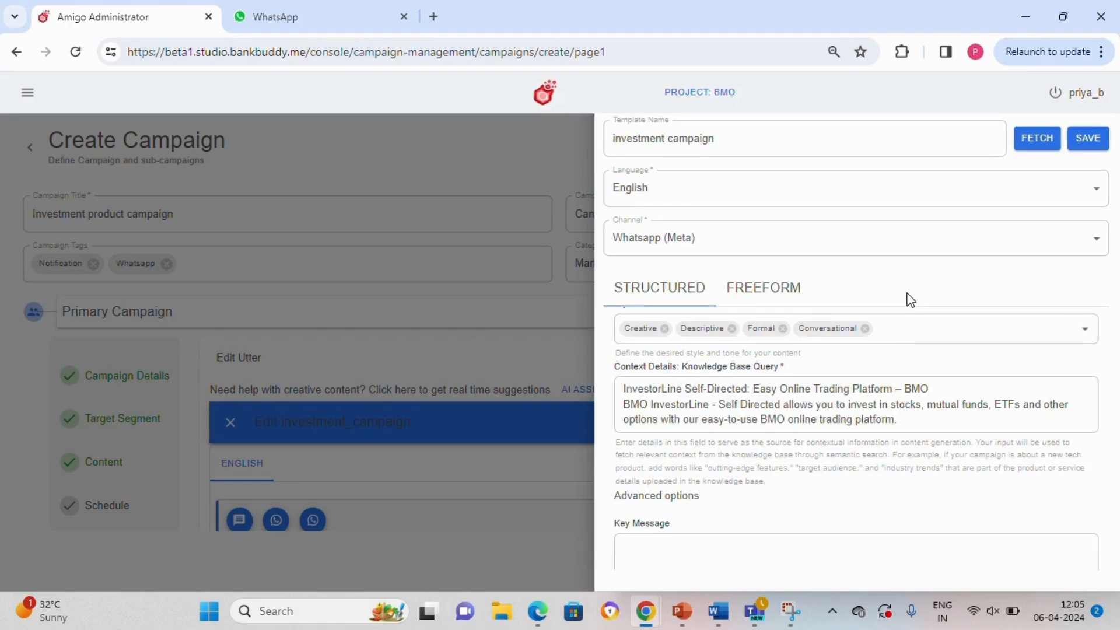
Enter a Key Message about promoting investment products in the advanced options of the AI prompt.
scroll(907, 300, "down", 1)
left_click(810, 376)
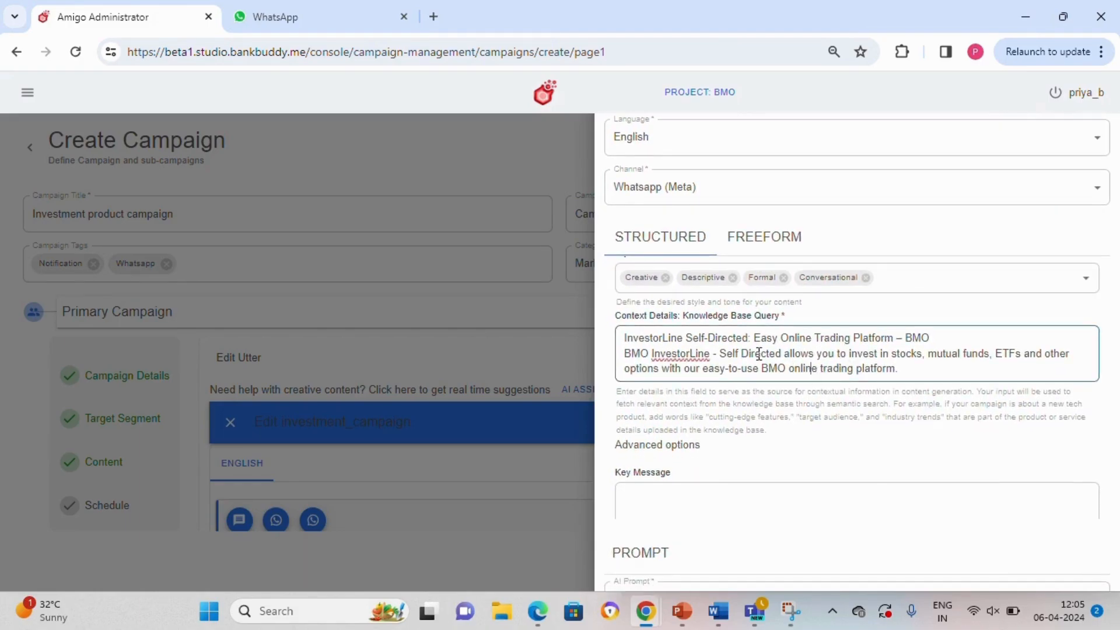
scroll(882, 375, "down", 3)
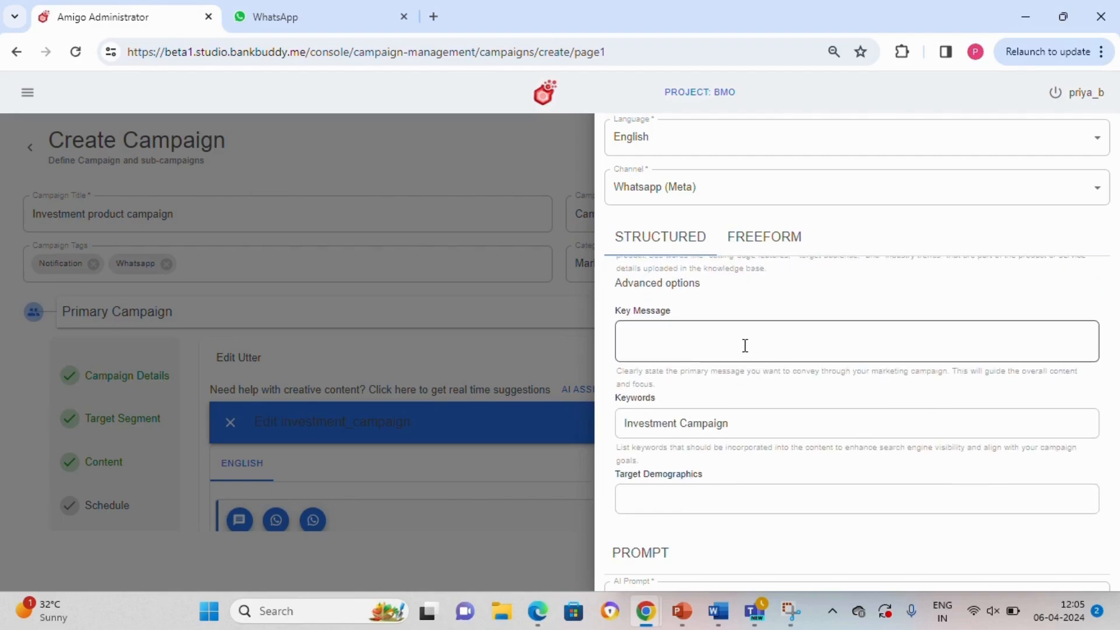
left_click(745, 346)
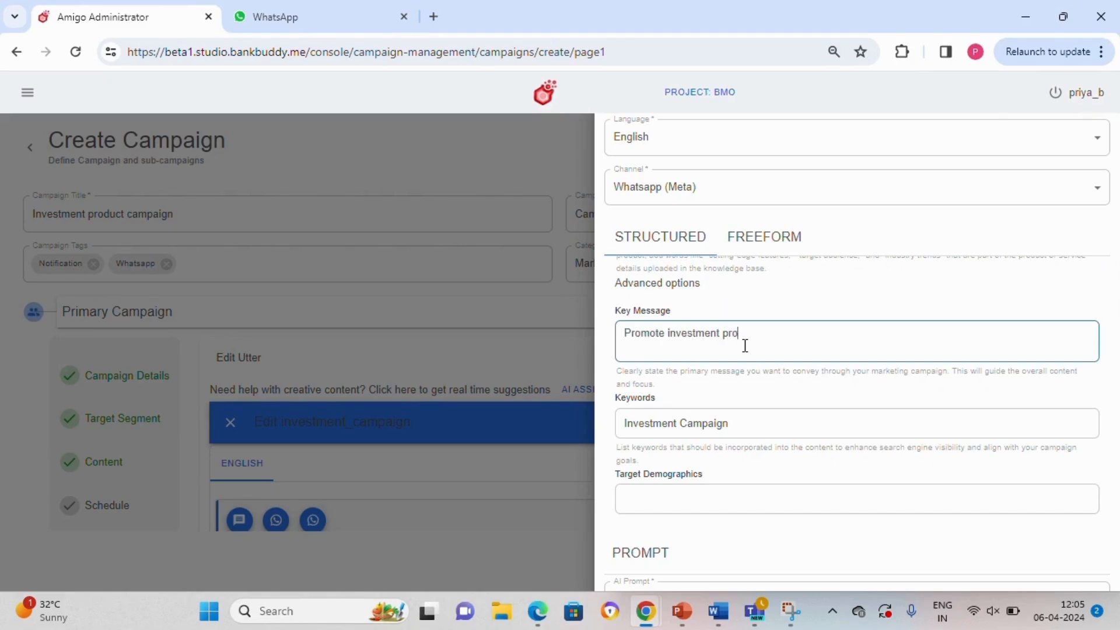
Set the emoji configuration to "Use emojis to enhance the expressiveness of the content" and generate the AI prompt.
scroll(745, 345, "down", 3)
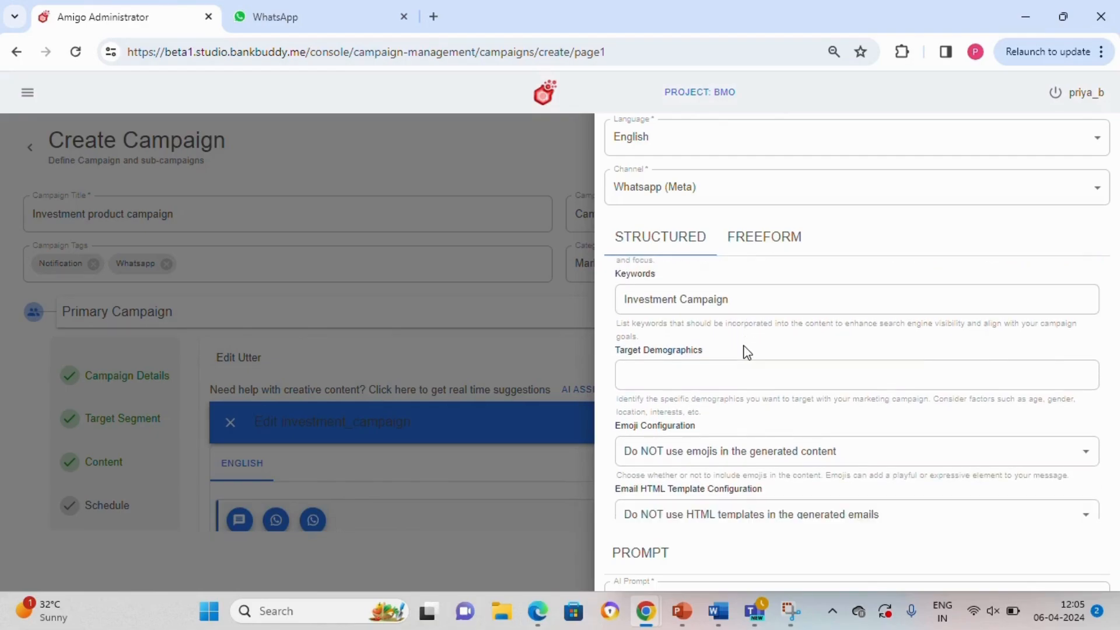
scroll(745, 346, "down", 1)
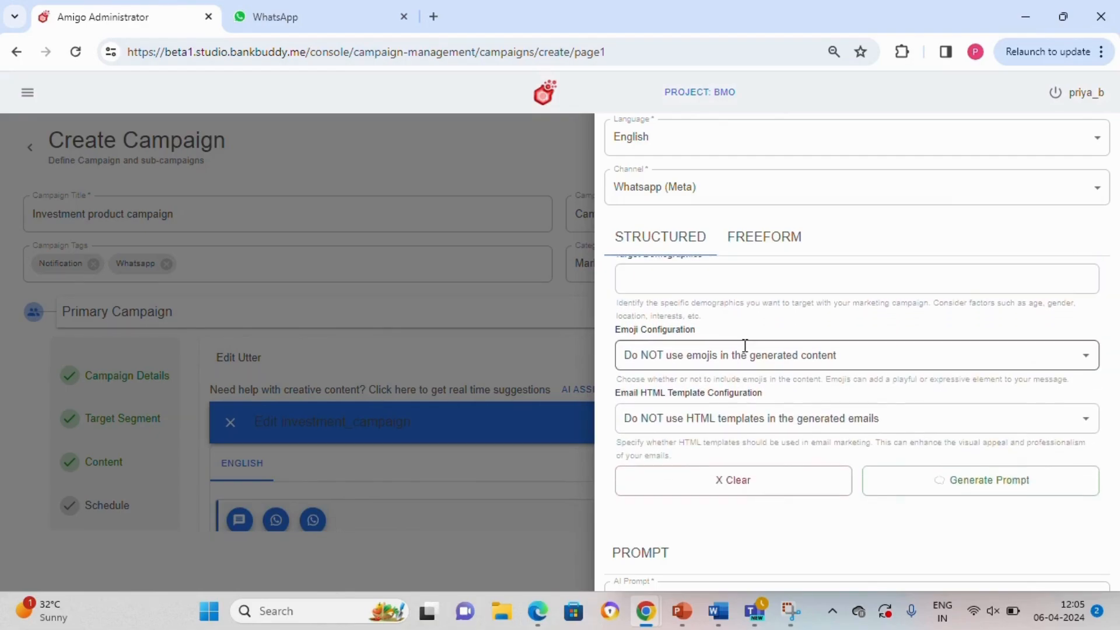
left_click(796, 356)
left_click(759, 409)
left_click(950, 485)
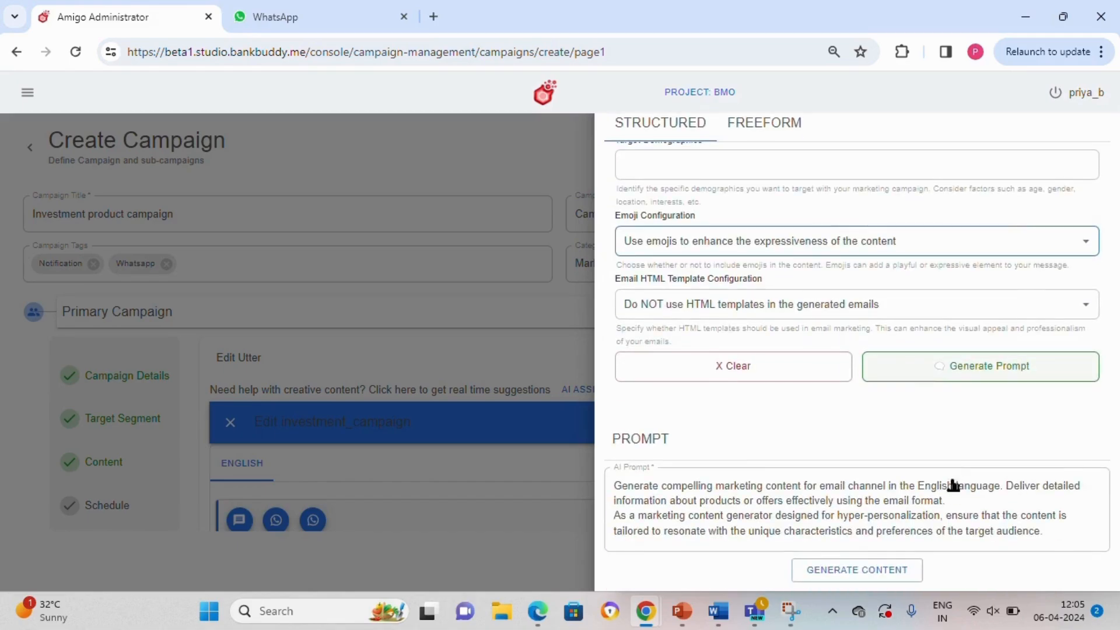
left_click(966, 366)
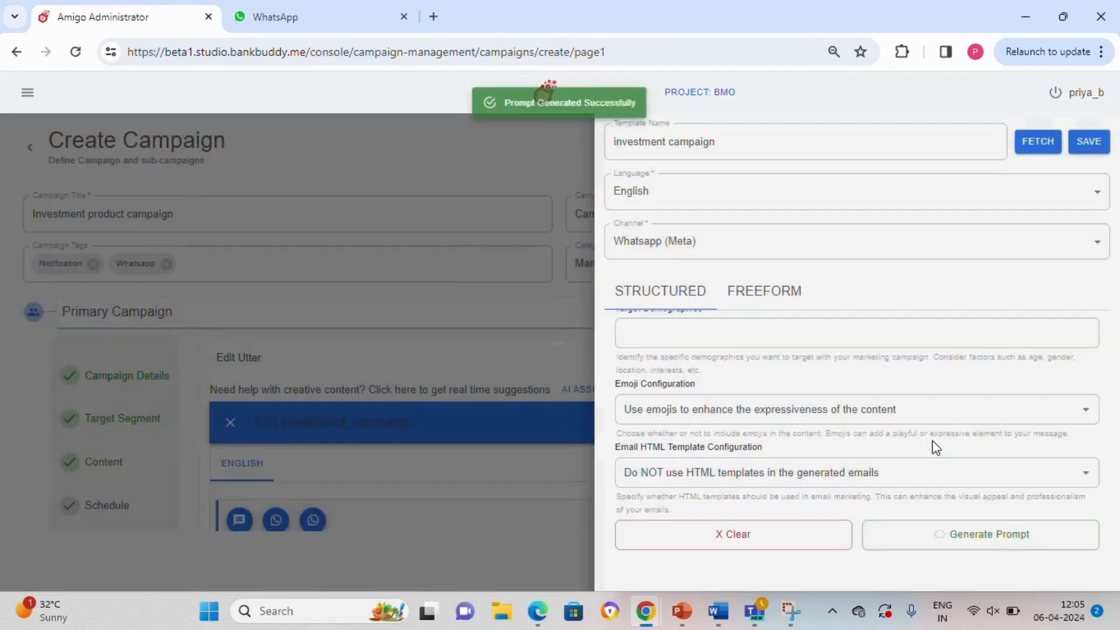
Generate the WhatsApp marketing content from the AI prompt.
scroll(932, 444, "down", 3)
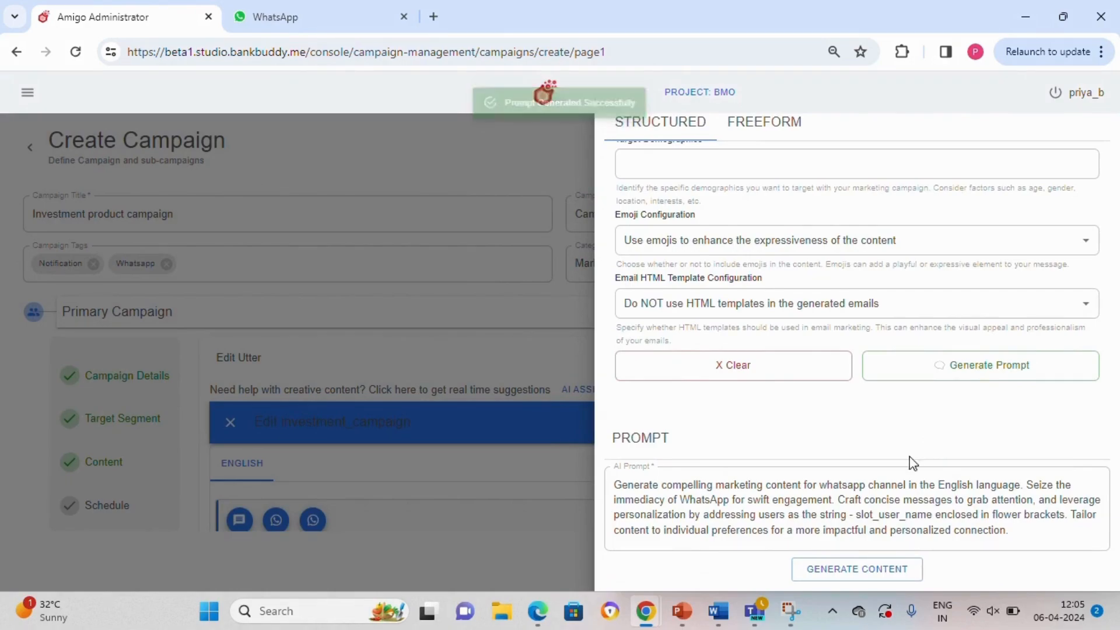
left_click(848, 571)
scroll(926, 339, "down", 4)
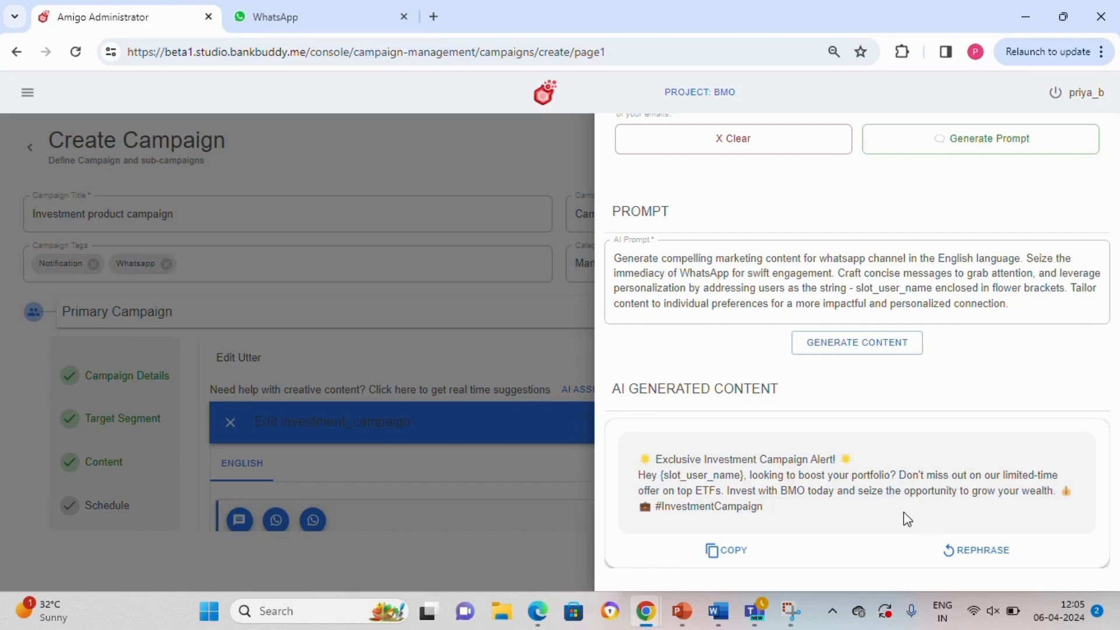
Rephrase the AI-generated content and look through the alternative versions.
left_click(978, 550)
left_click(852, 558)
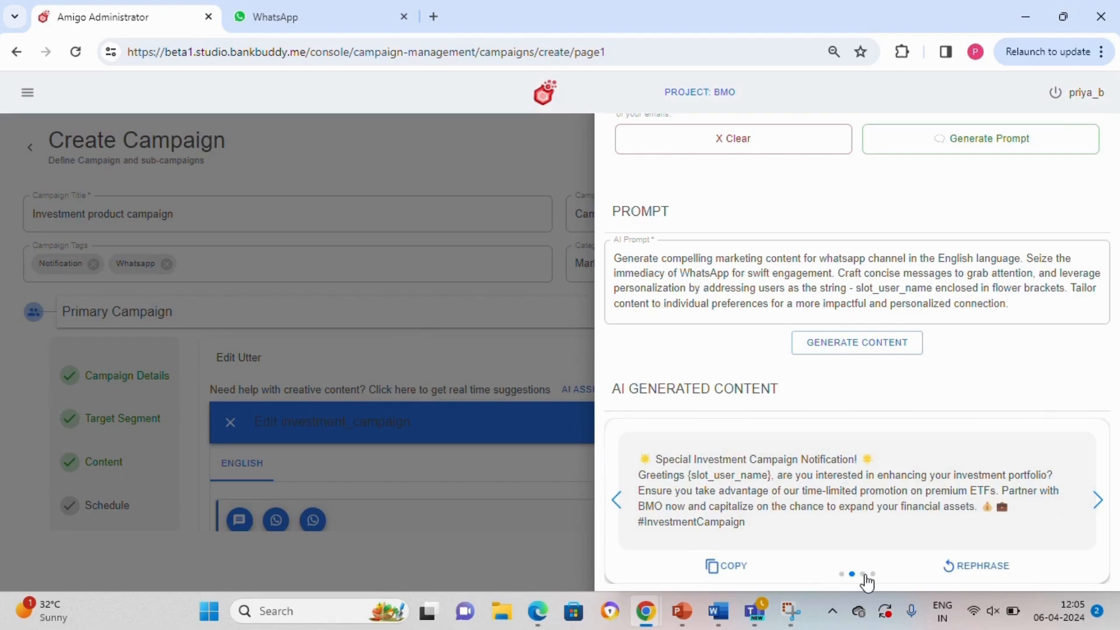
left_click(863, 575)
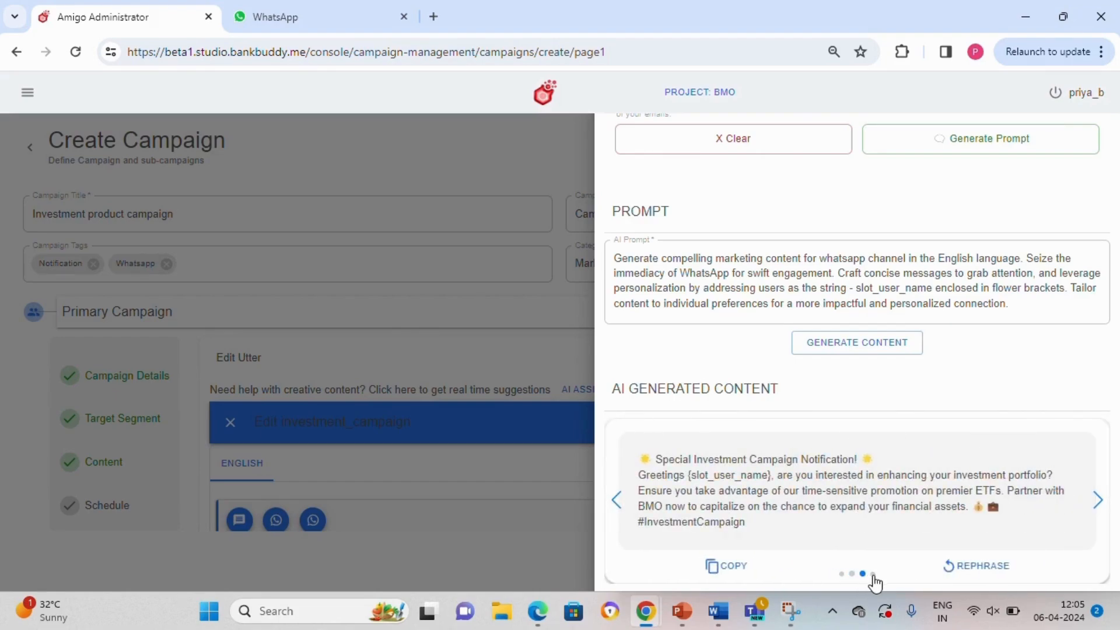
left_click(873, 575)
Copy the first version of the AI-generated content and replace the Default Card's subtitle with it.
left_click(842, 575)
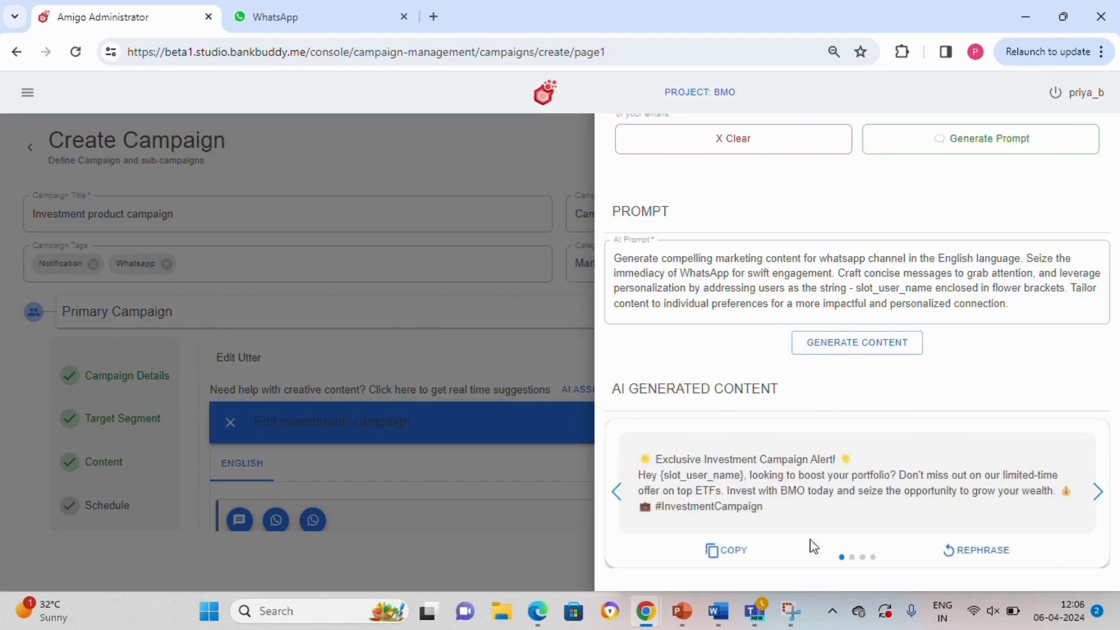
left_click(730, 553)
left_click(562, 489)
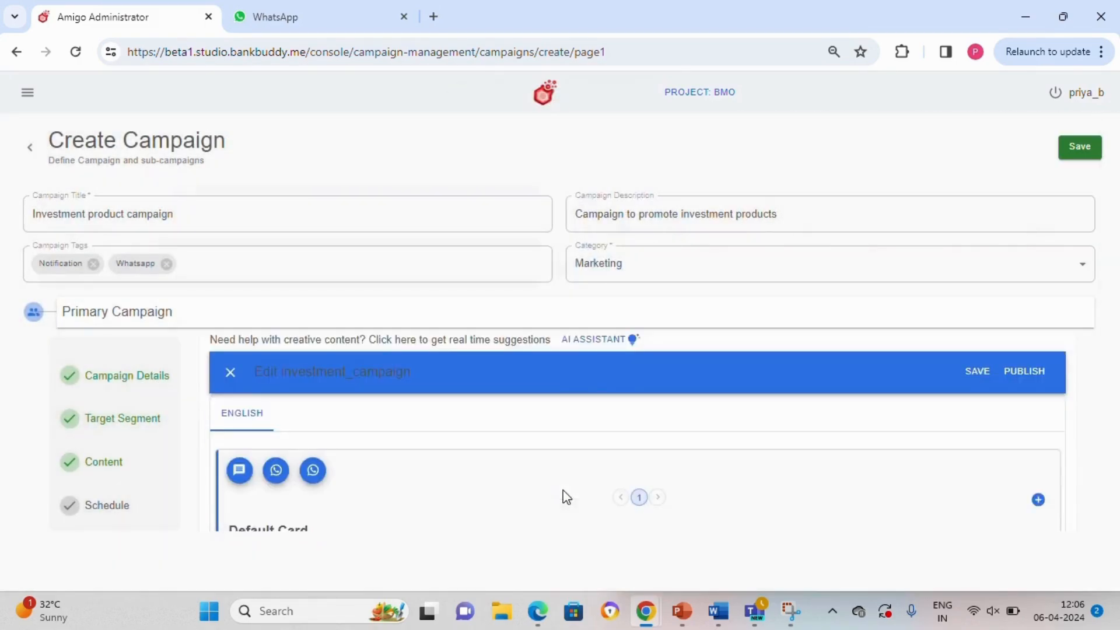
scroll(565, 497, "down", 3)
left_click_drag(477, 462, 226, 446)
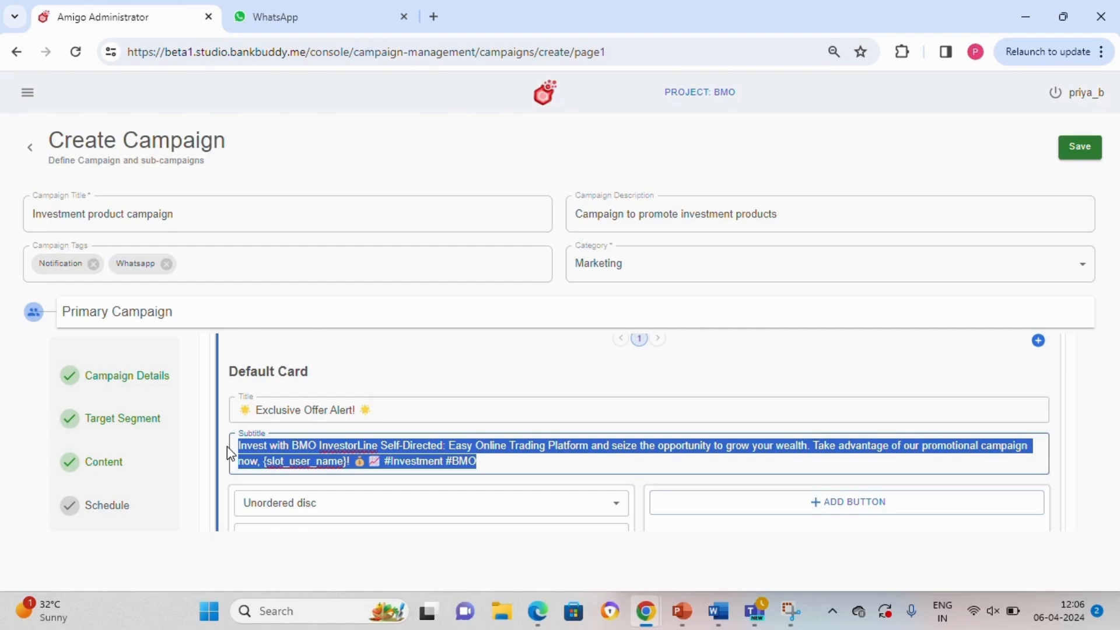
key("ctrl+v")
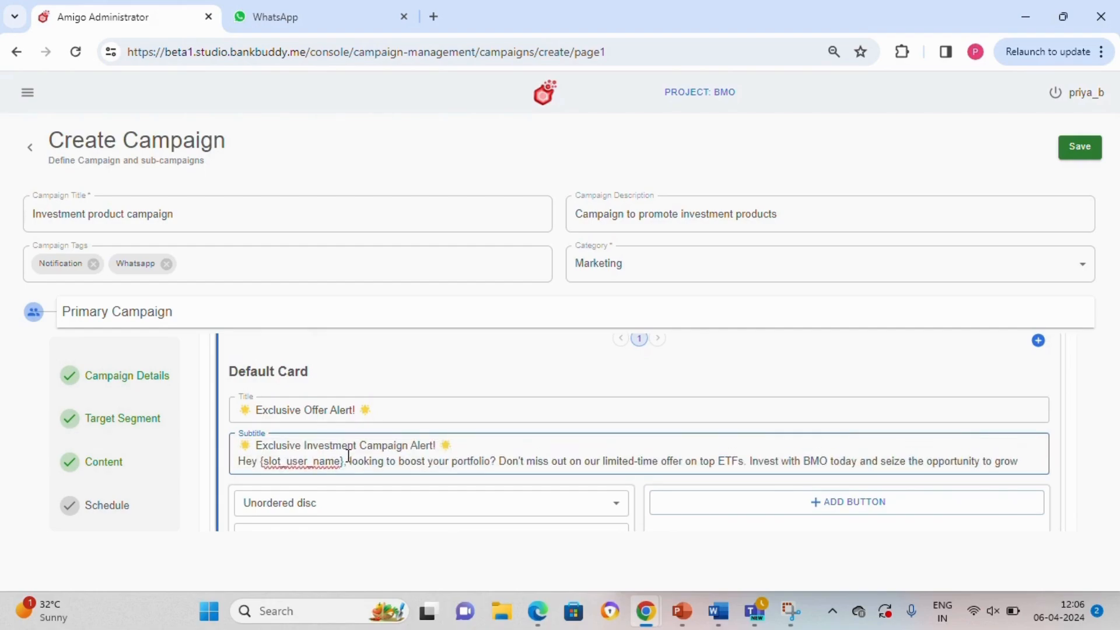
Remove the "Exclusive Investment Campaign Alert!" heading line from the Default Card's subtitle.
scroll(349, 457, "up", 1)
left_click_drag(477, 456, 218, 460)
key("BackSpace")
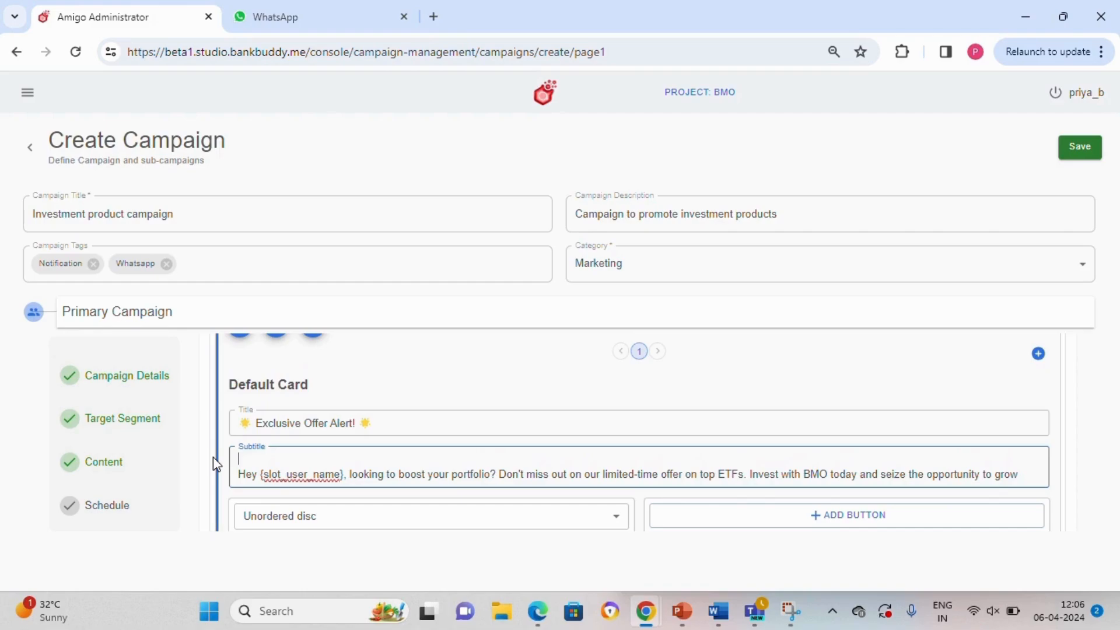
key("BackSpace")
Save the edited investment_campaign utter and publish it.
scroll(217, 463, "down", 4)
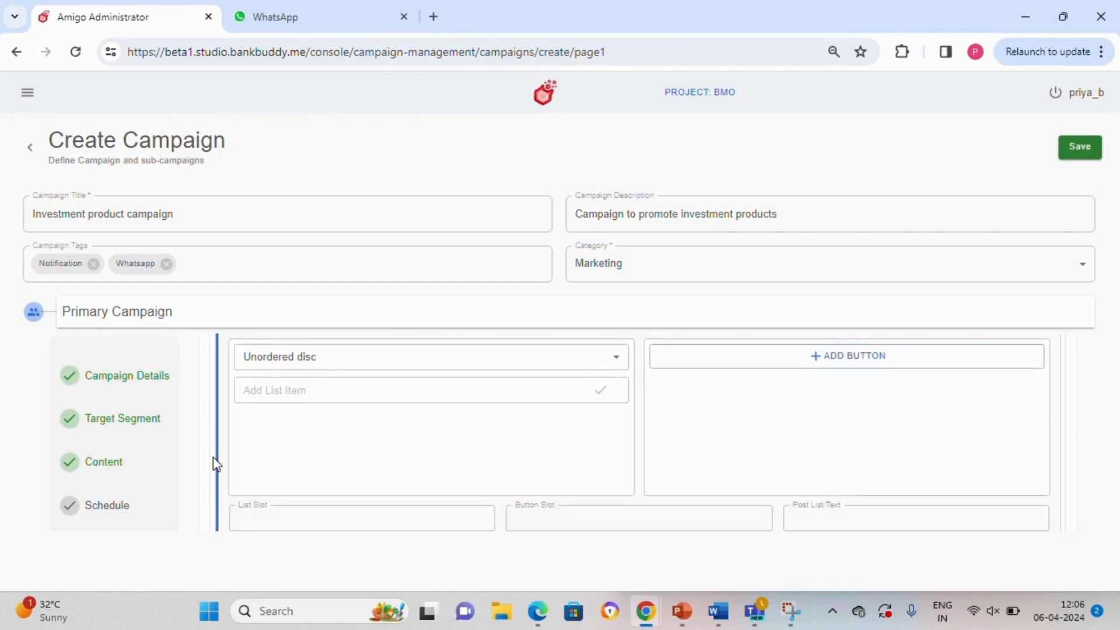
scroll(488, 494, "down", 5)
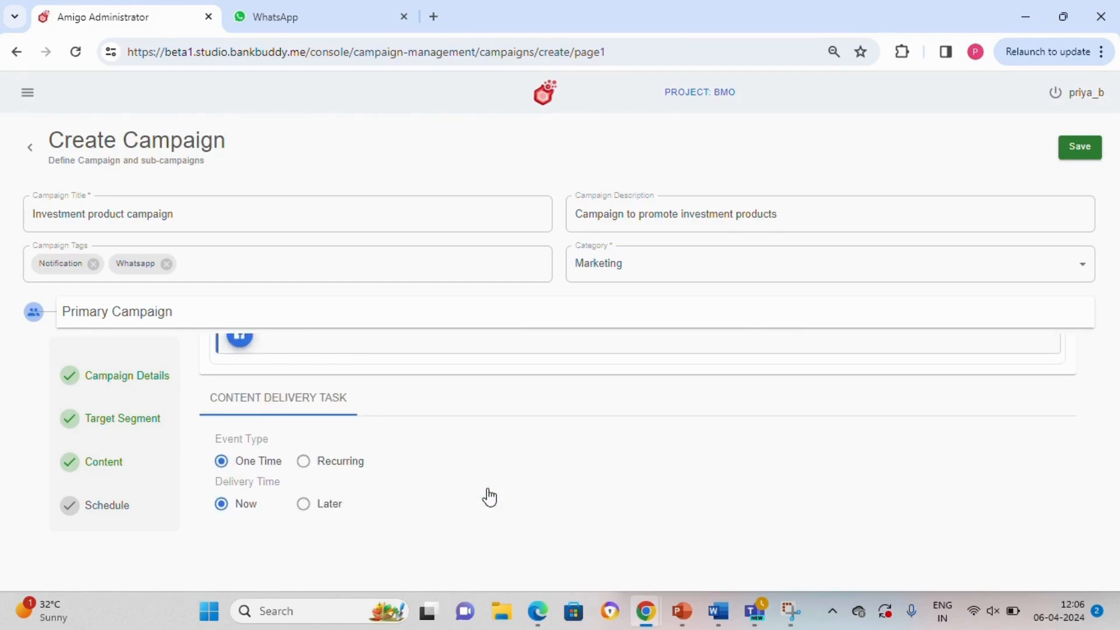
scroll(488, 495, "up", 8)
left_click(980, 373)
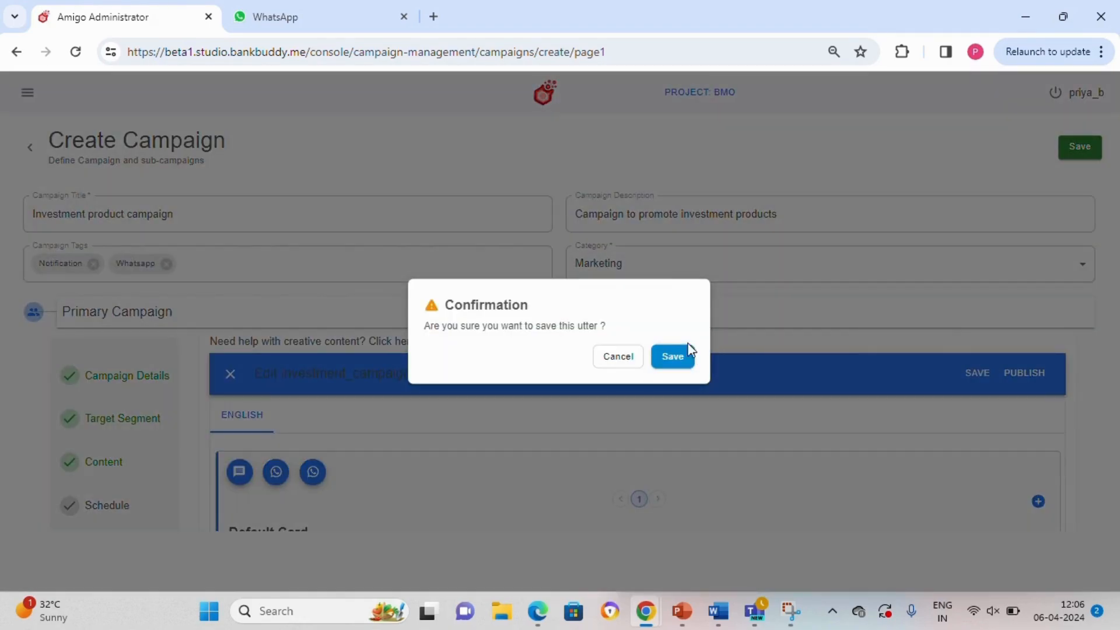
left_click(686, 353)
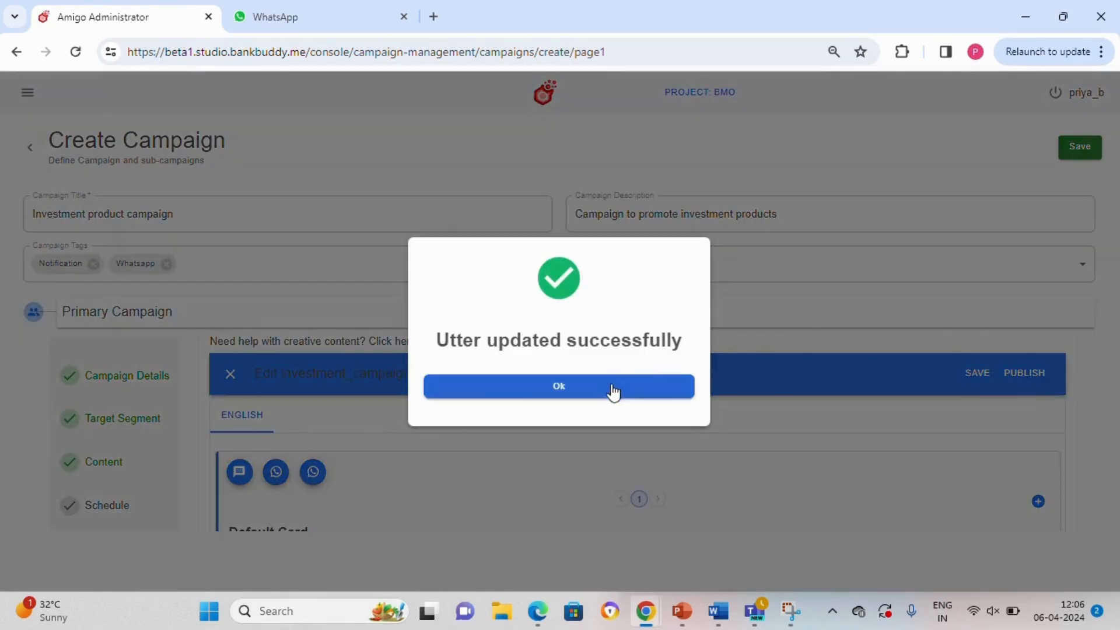
left_click(612, 387)
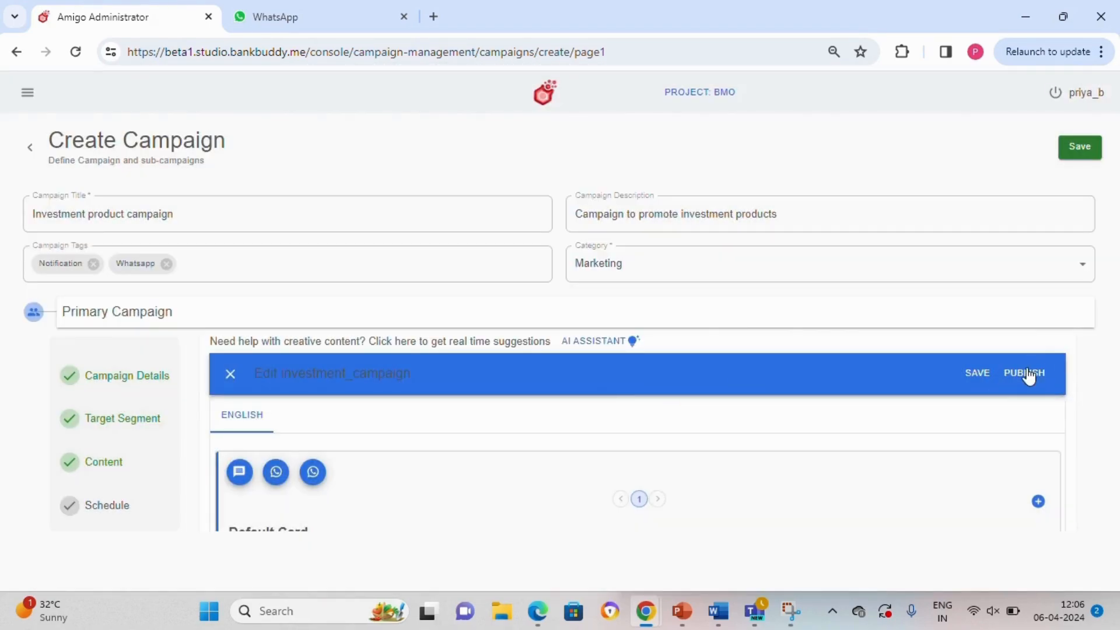
left_click(1028, 374)
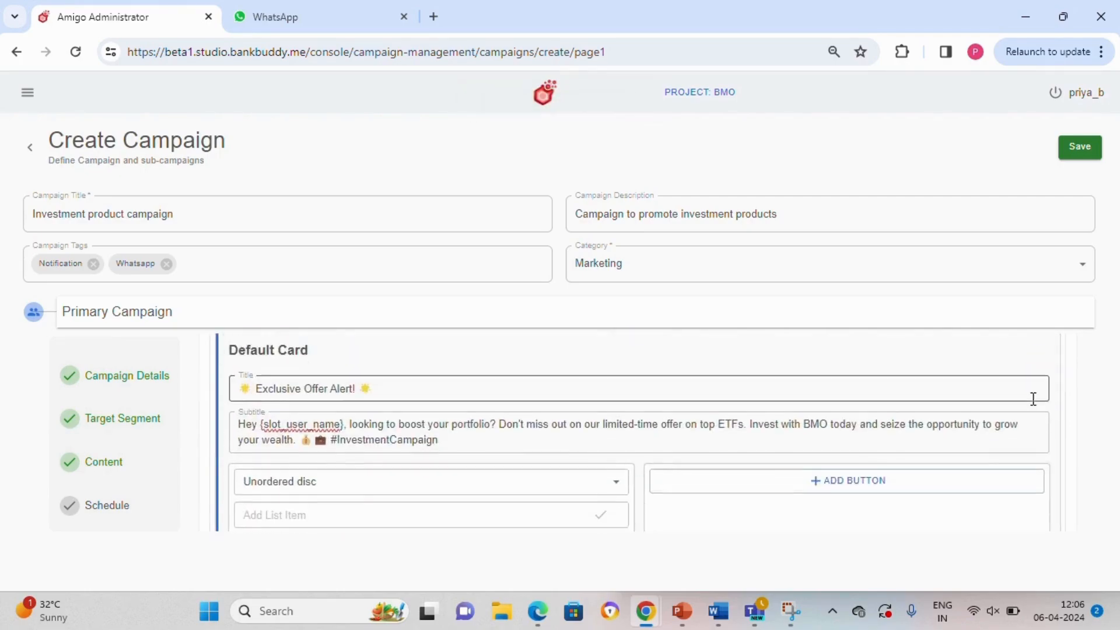
Save the primary campaign with one-time delivery set to Now, and save the whole Investment product campaign.
scroll(1034, 403, "down", 5)
left_click(1044, 522)
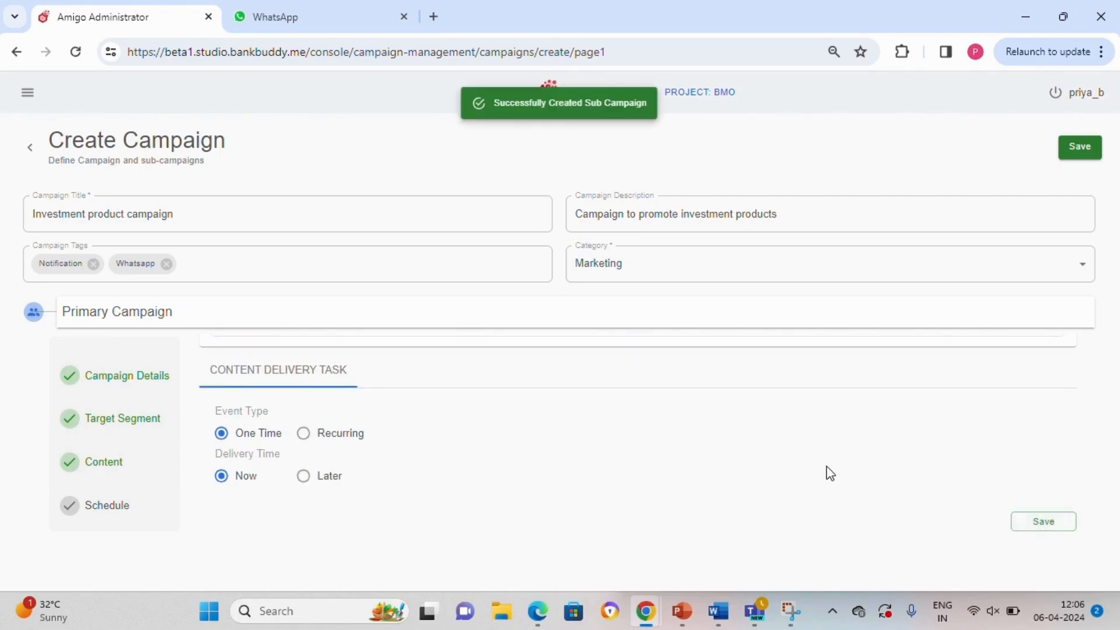
left_click(1080, 162)
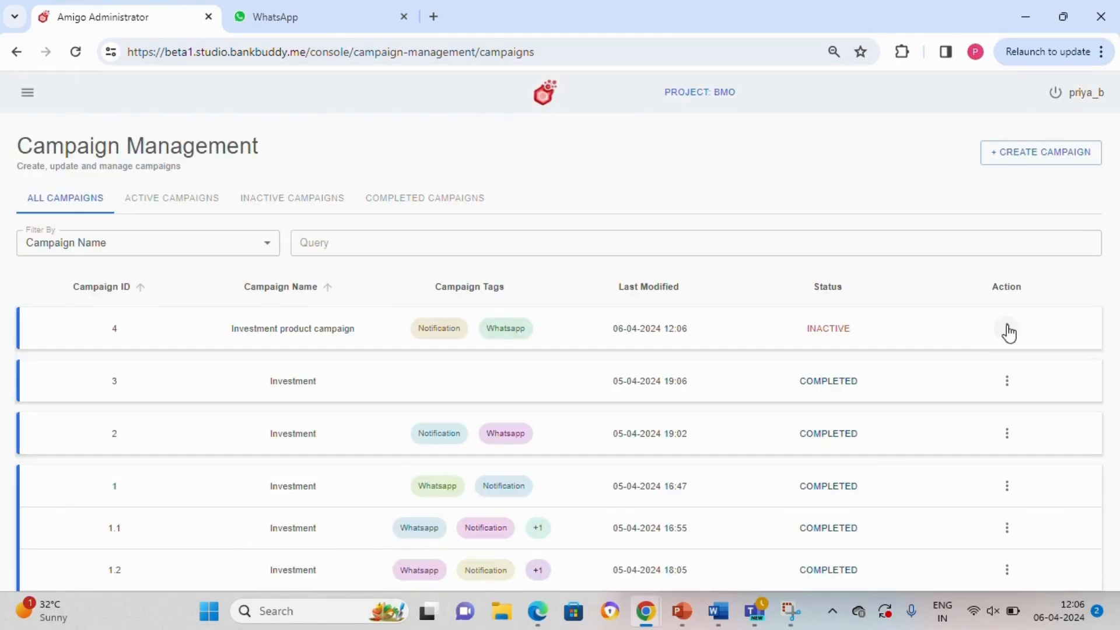
Activate the Investment product campaign from the campaign list.
left_click(1007, 328)
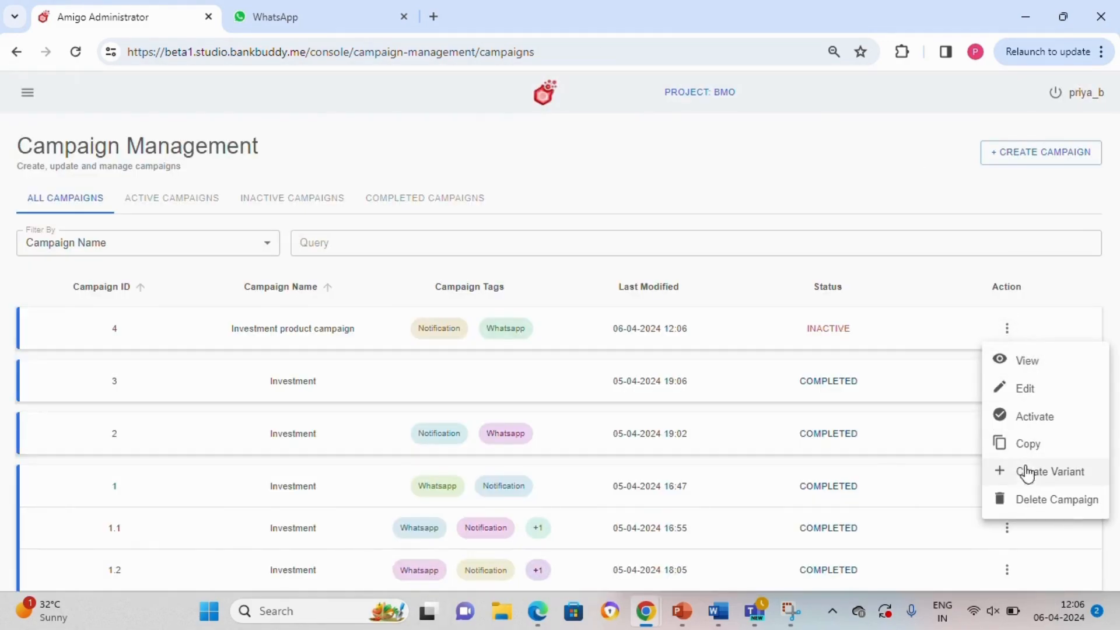
left_click(1032, 416)
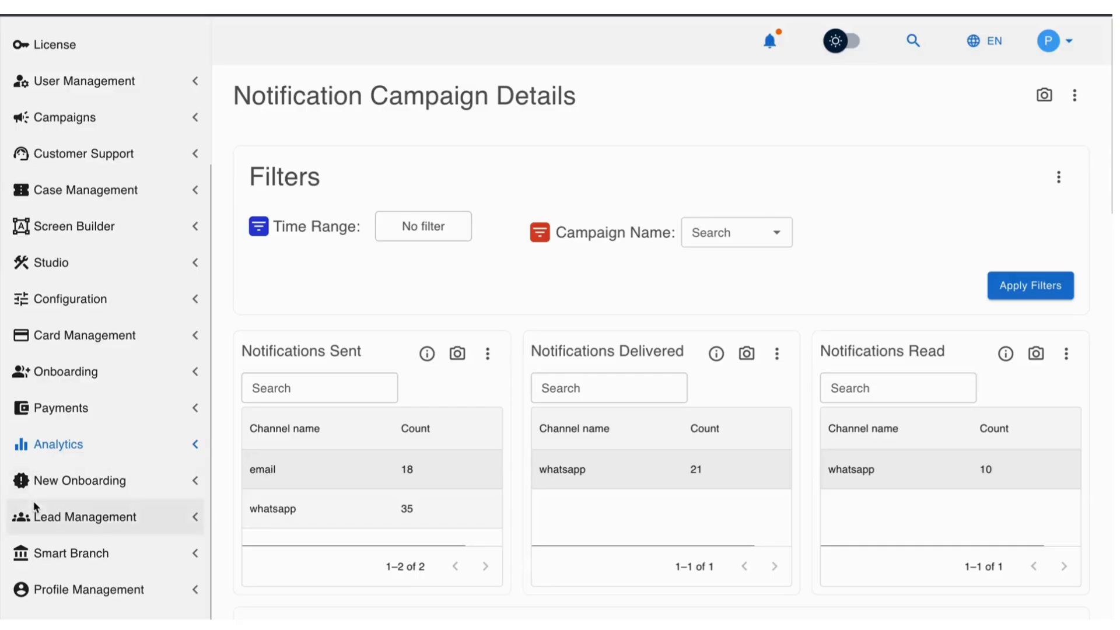
Open the Campaign Details dashboard of the Campaign Analytics in the analytics console.
left_click(67, 446)
scroll(66, 446, "down", 12)
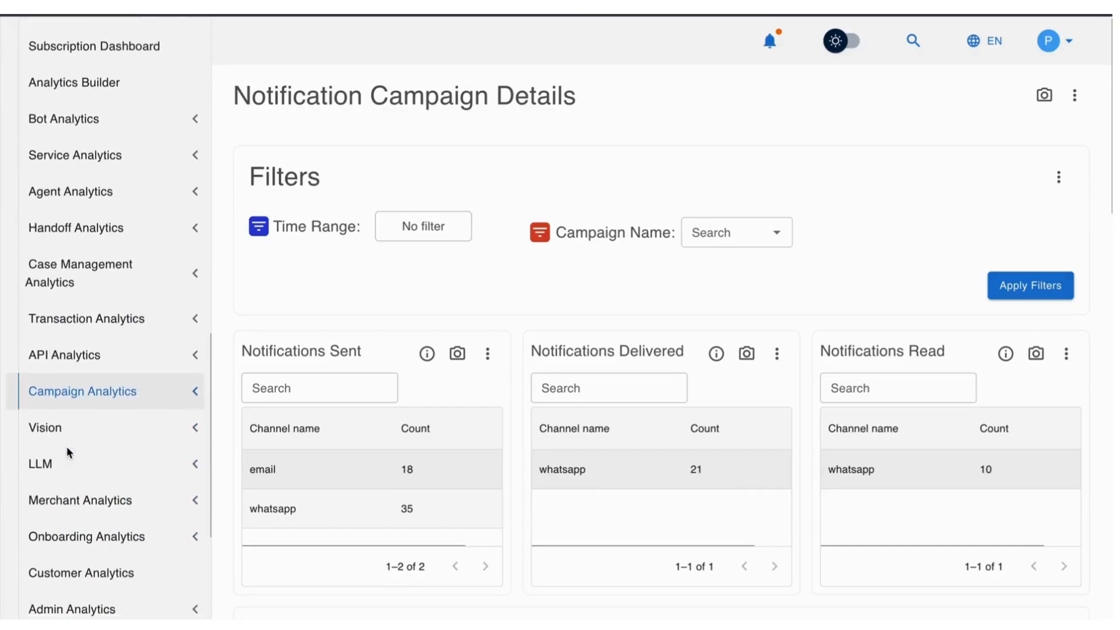
left_click(105, 332)
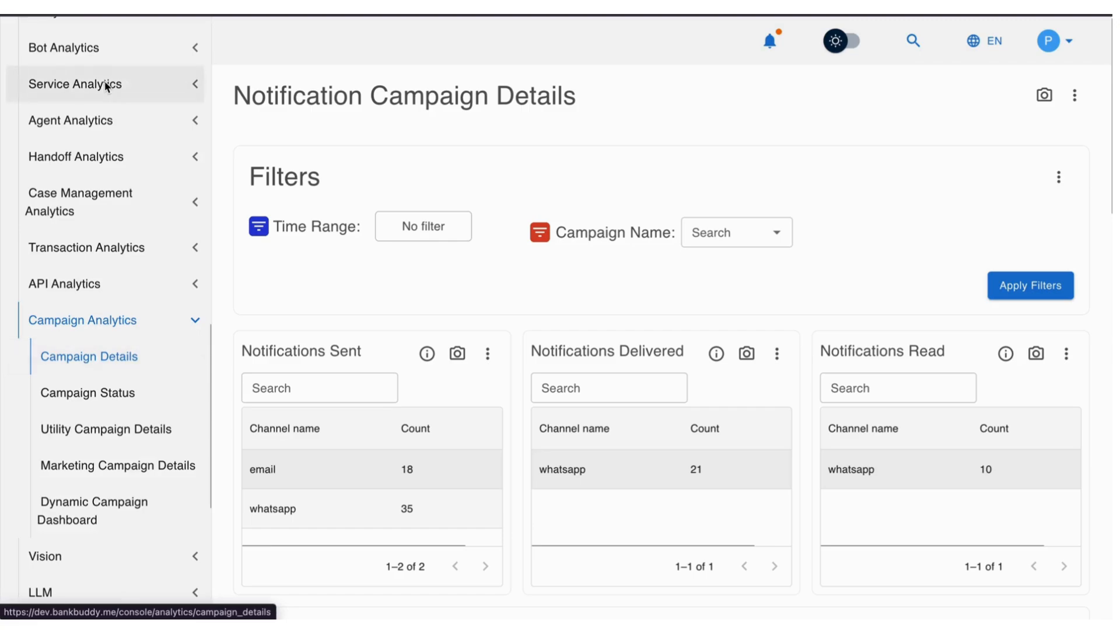
left_click(145, 366)
Examine the notifications sent, delivered and read per channel, and the Notification Details table with its sent and delivered times.
scroll(580, 309, "down", 2)
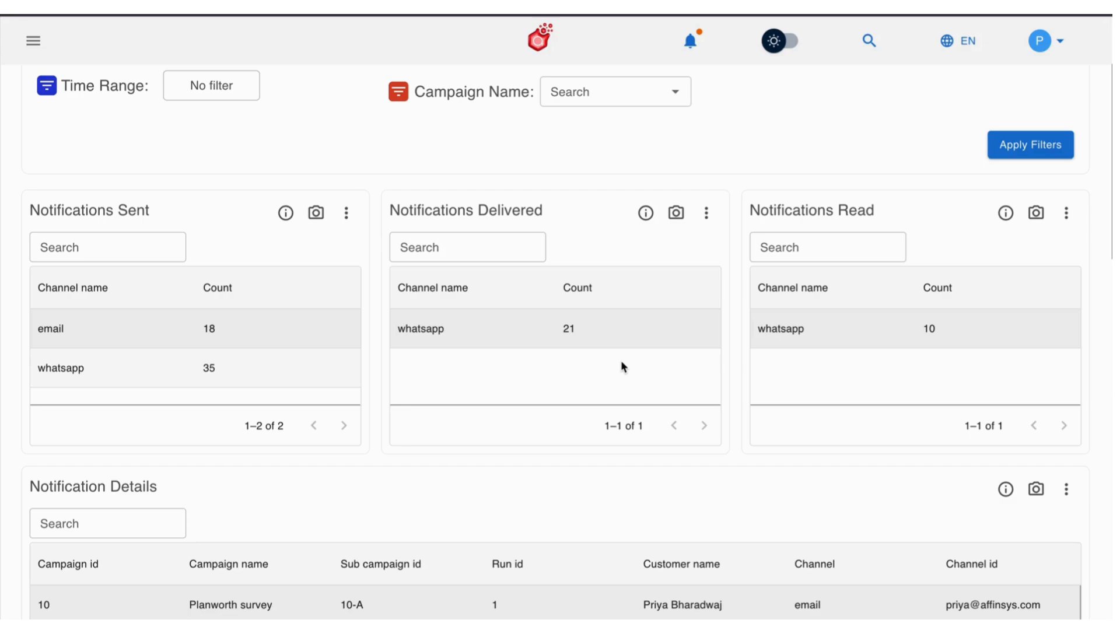
scroll(622, 366, "down", 3)
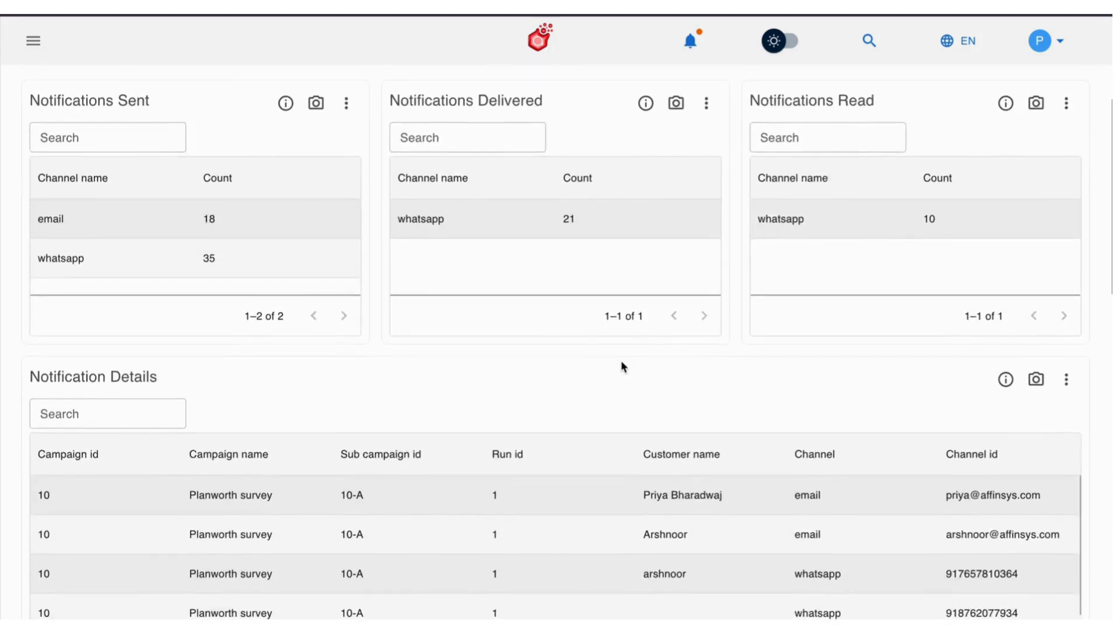
scroll(622, 364, "down", 3)
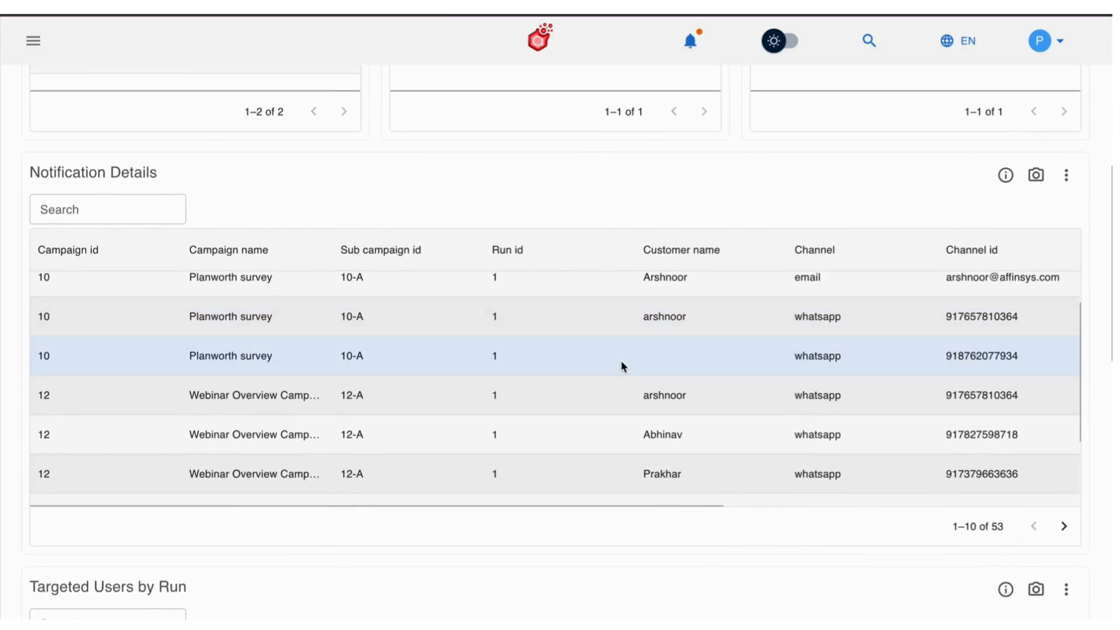
scroll(621, 367, "up", 1)
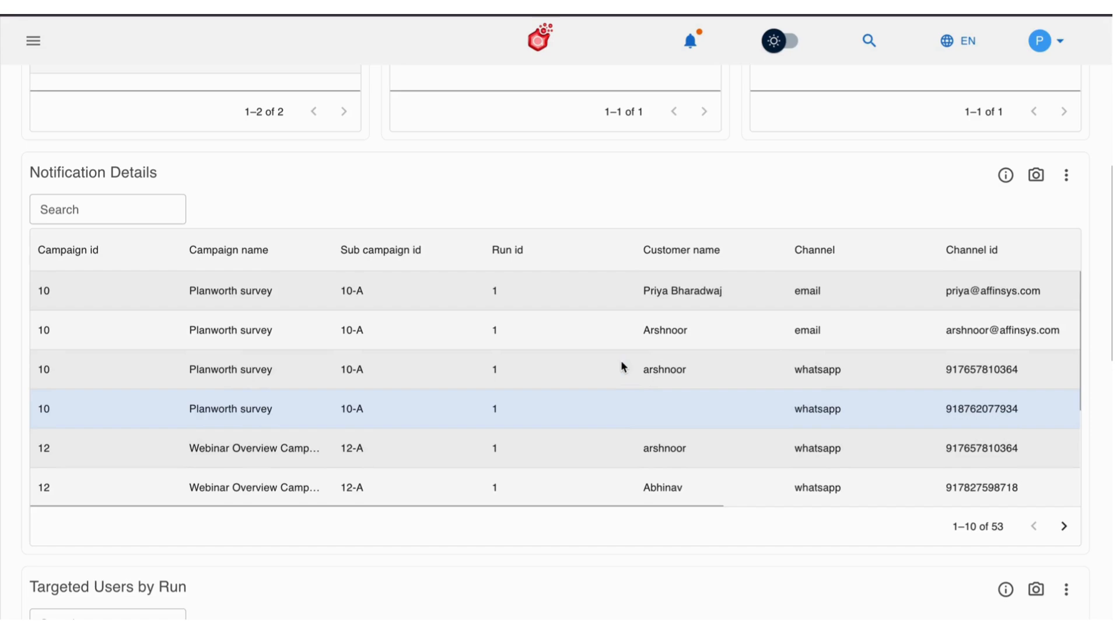
scroll(621, 366, "down", 1)
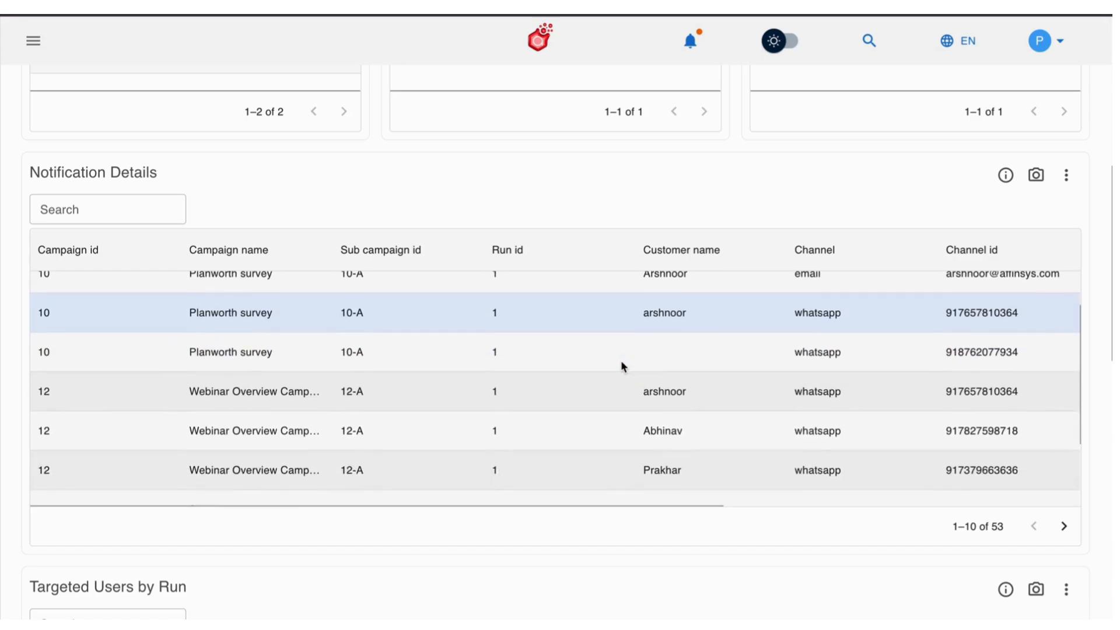
scroll(621, 367, "right", 3)
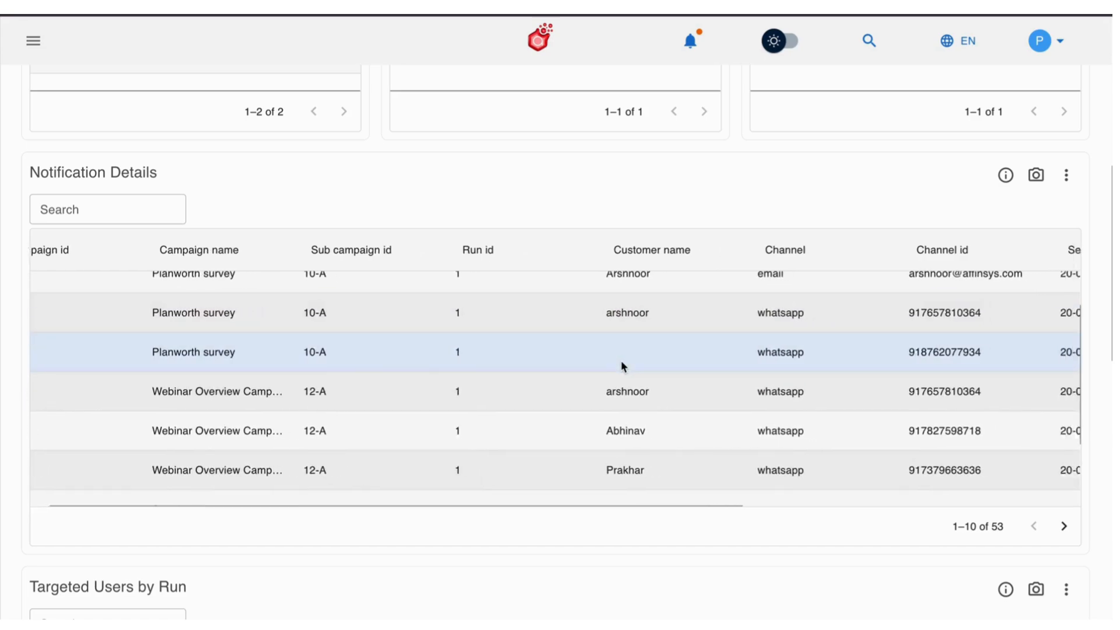
scroll(621, 364, "right", 5)
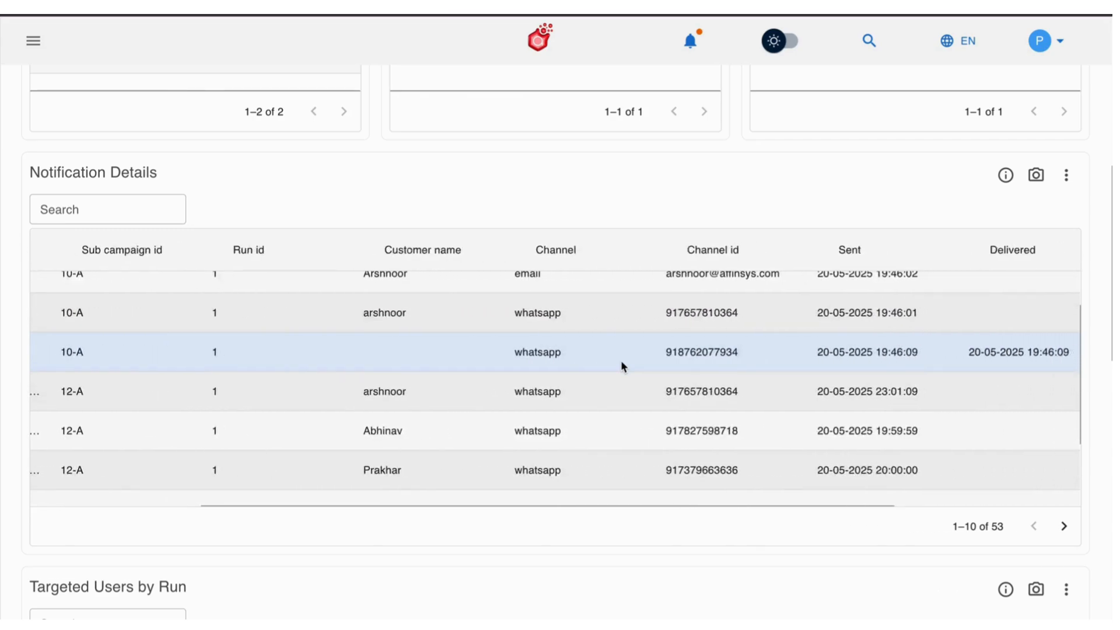
Examine the read times in Notification Details, then the Targeted Users by Run and CTA Clicked tables, including the CTA columns.
scroll(621, 366, "right", 2)
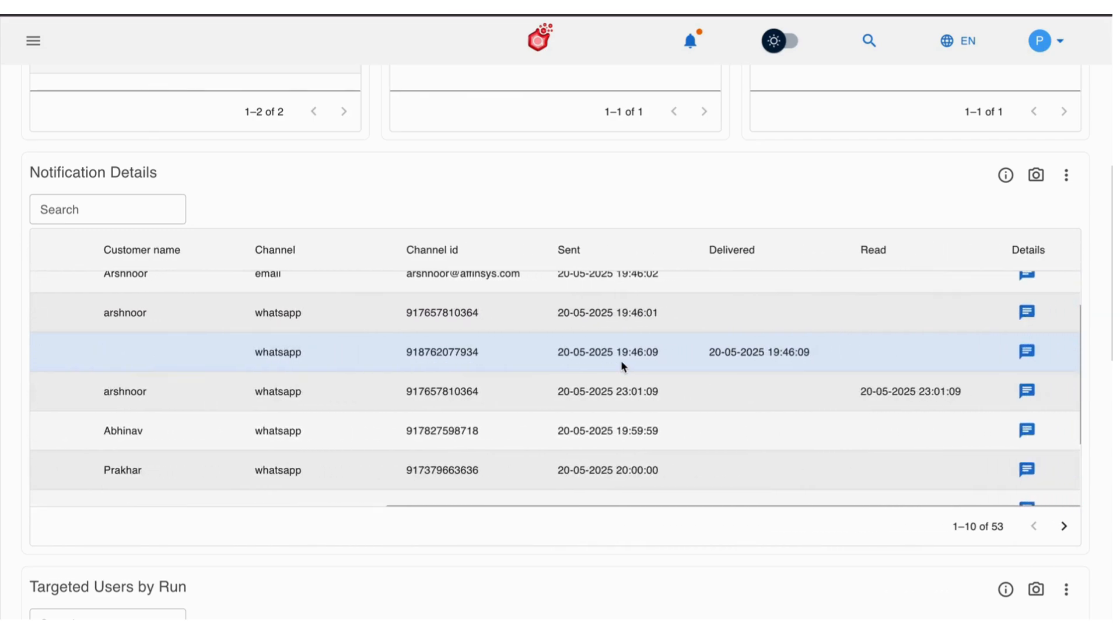
scroll(621, 366, "up", 2)
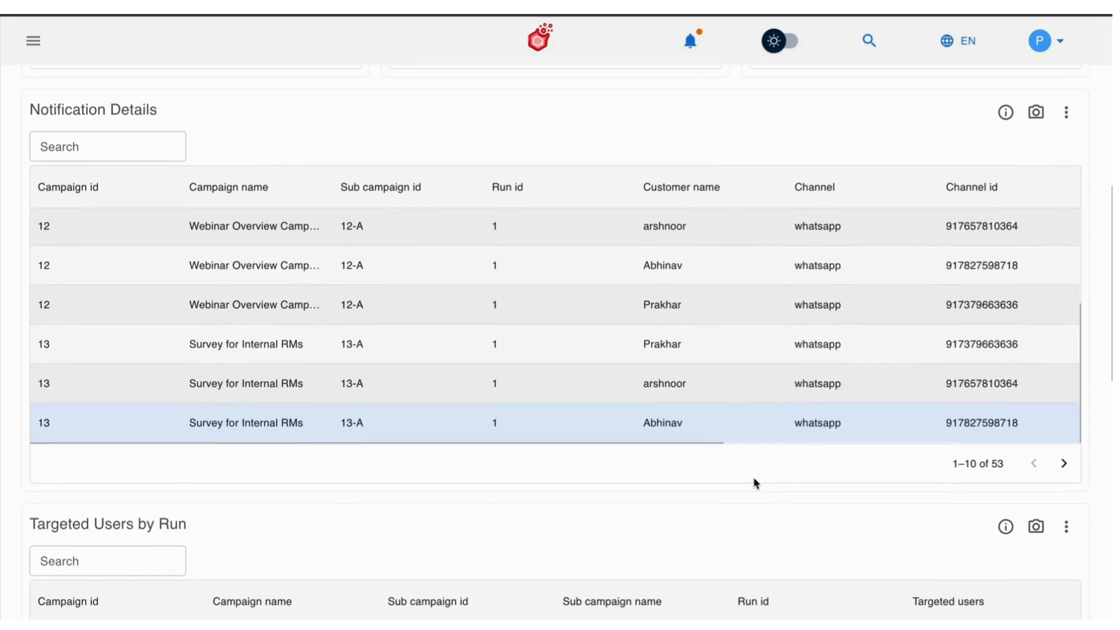
scroll(754, 477, "down", 6)
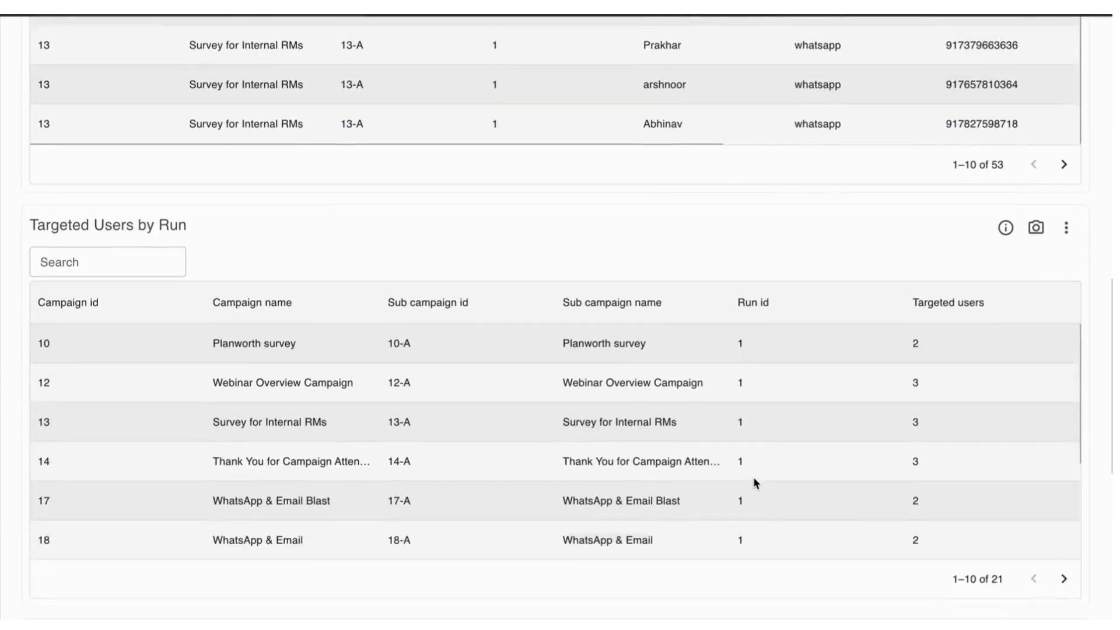
scroll(754, 478, "down", 1)
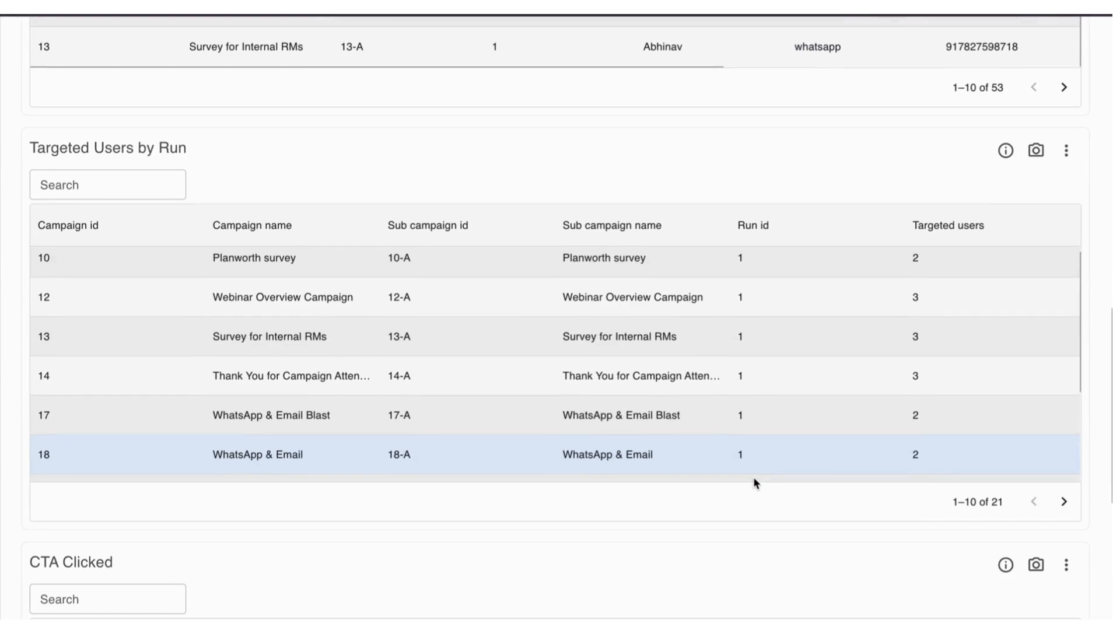
scroll(754, 478, "down", 1)
scroll(754, 478, "down", 1)
scroll(726, 512, "down", 5)
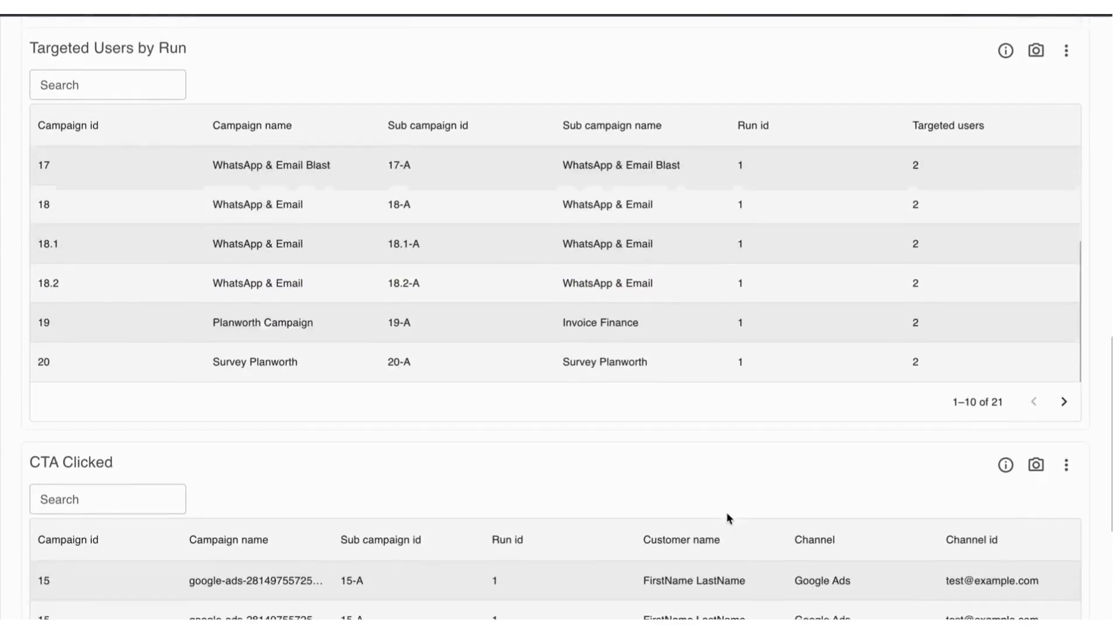
scroll(727, 512, "down", 2)
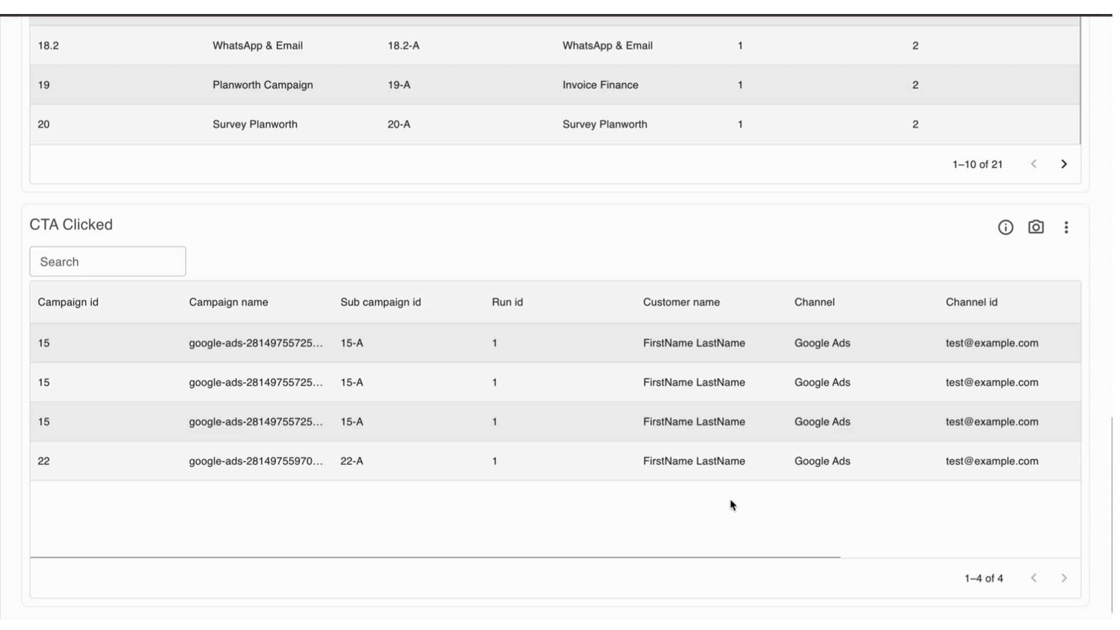
scroll(748, 481, "right", 2)
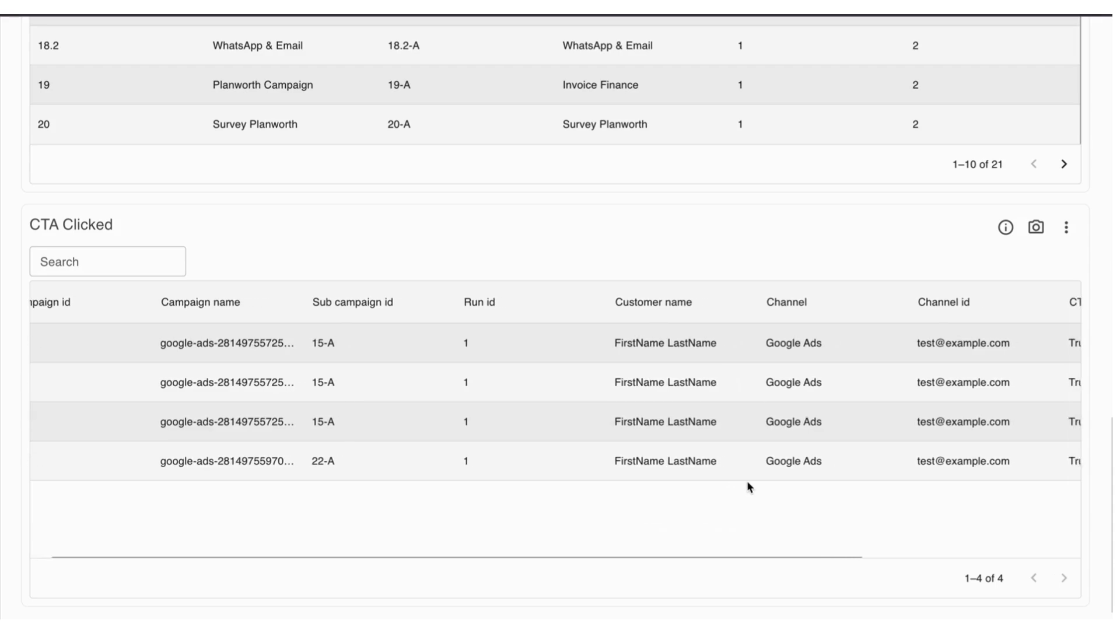
scroll(747, 482, "right", 1)
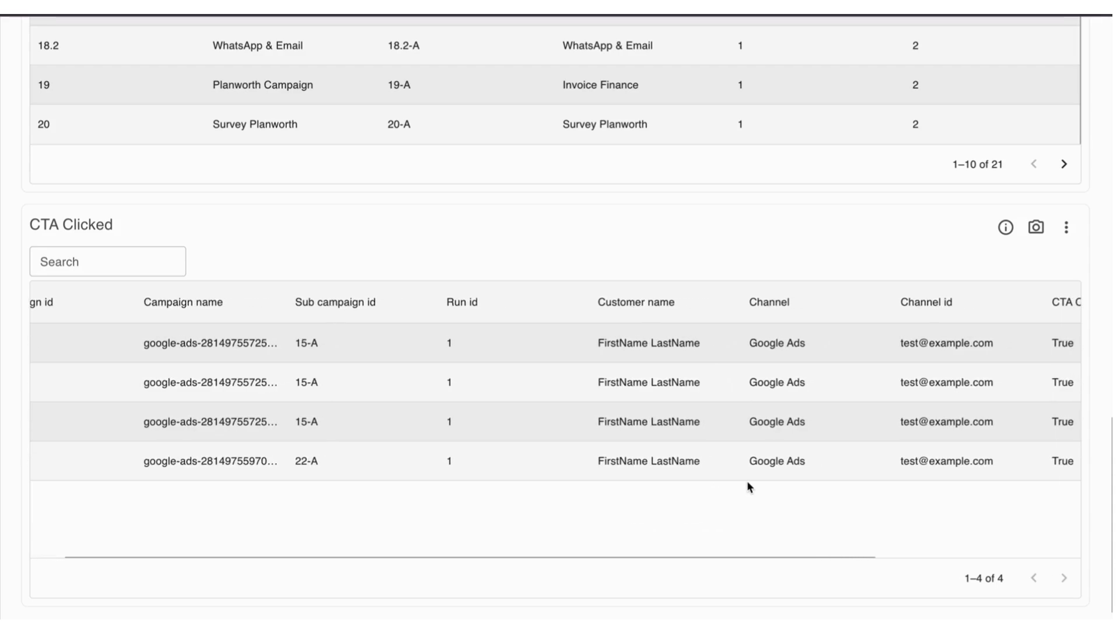